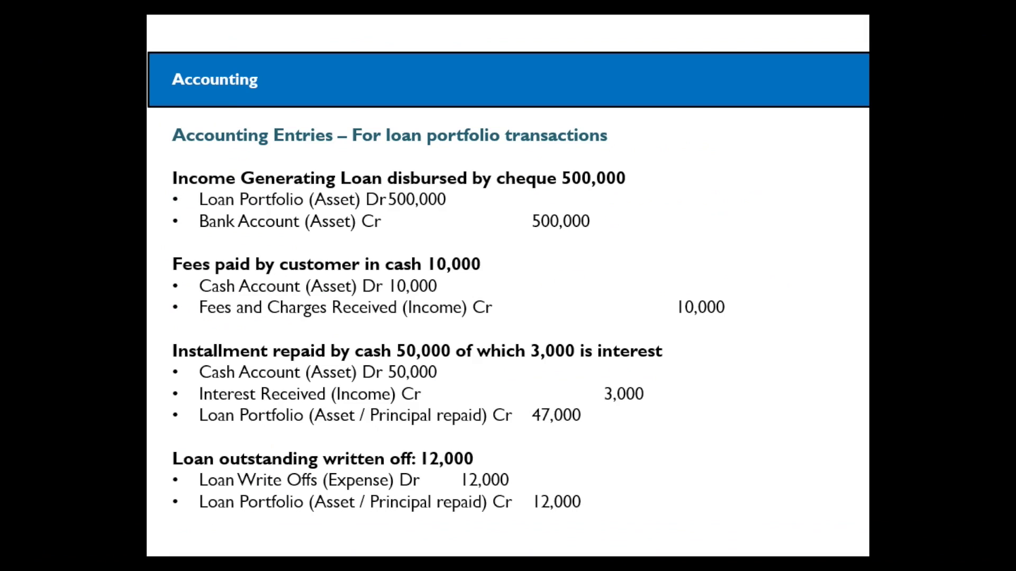
Switch from the slide show to the Mifos X client in Firefox and open its home page
{"action": "key", "text": "alt+Tab"}
{"action": "key", "text": "alt+Tab"}
{"action": "key", "text": "alt+Tab"}
{"action": "key", "text": "alt+Tab"}
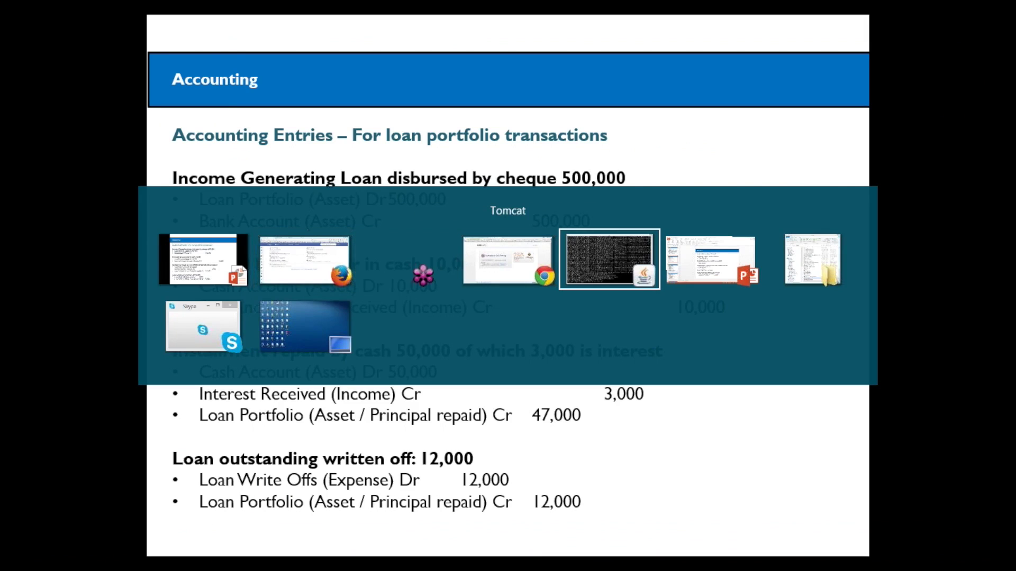
{"action": "key", "text": "alt+Tab"}
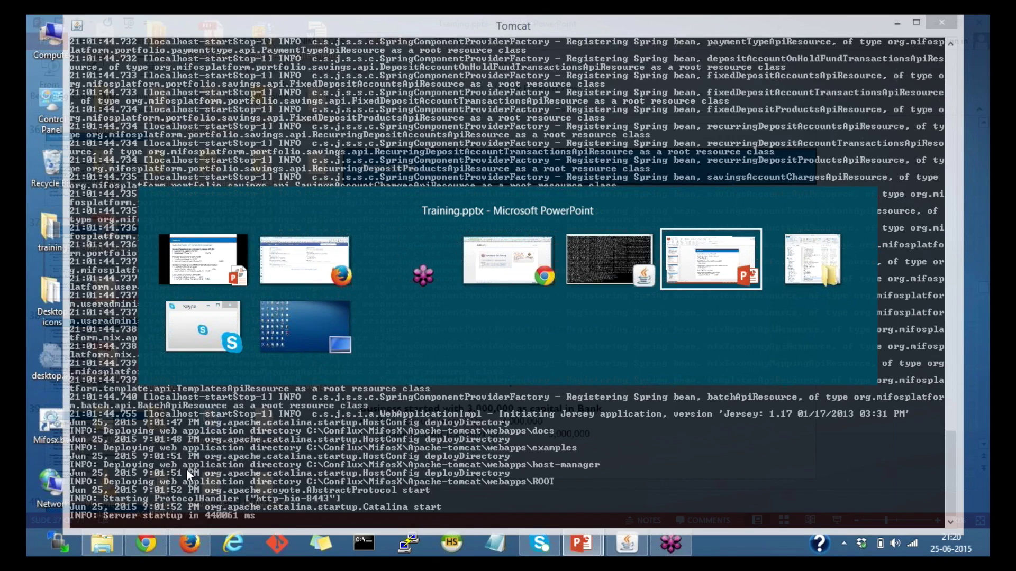
{"action": "left_click", "coordinate": [304, 259]}
{"action": "left_click", "coordinate": [250, 29]}
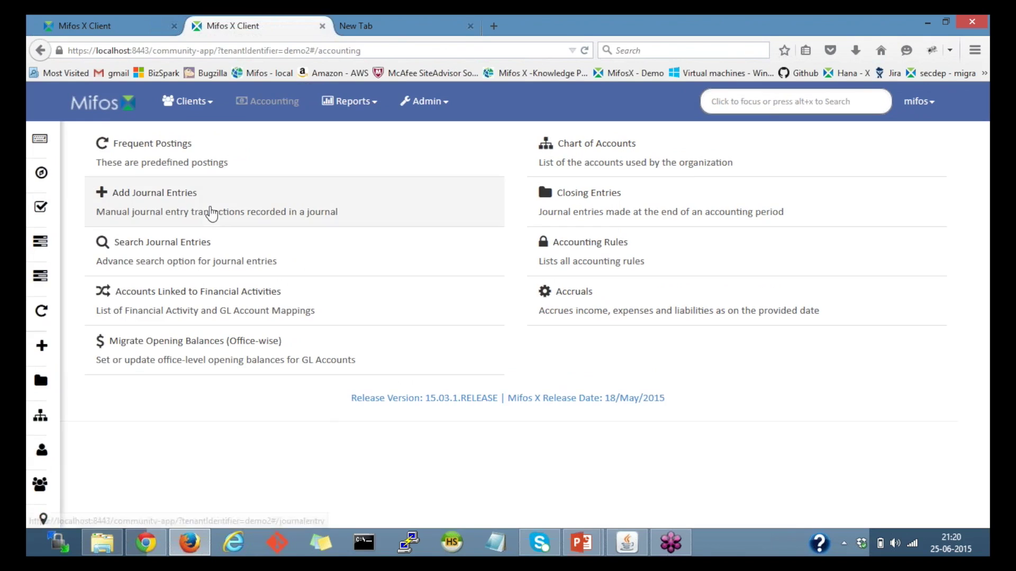
{"action": "left_click", "coordinate": [108, 116]}
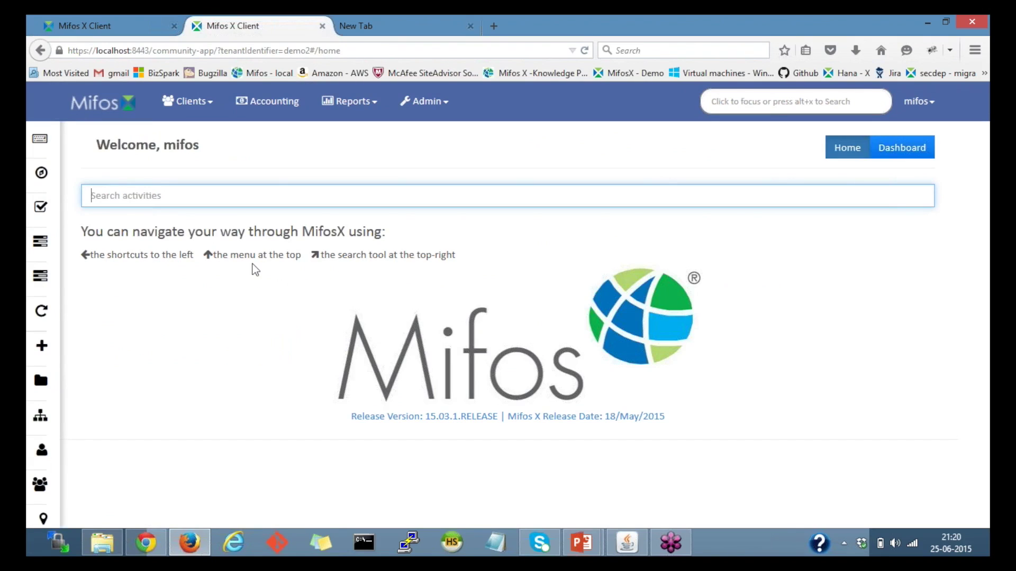
Open the chart of accounts in the accounting section and start adding a new GL account
{"action": "left_click", "coordinate": [273, 112]}
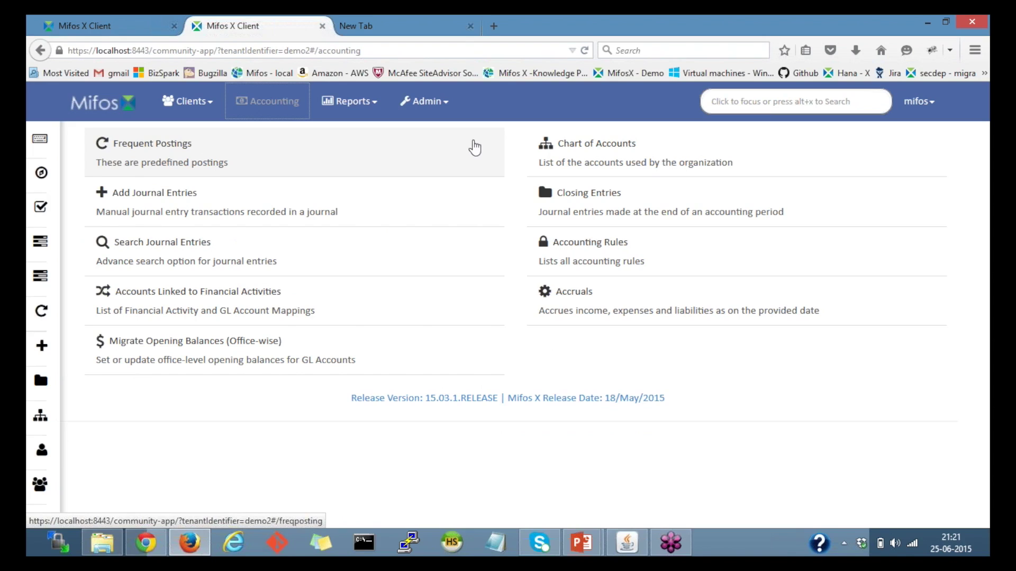
{"action": "left_click", "coordinate": [566, 166]}
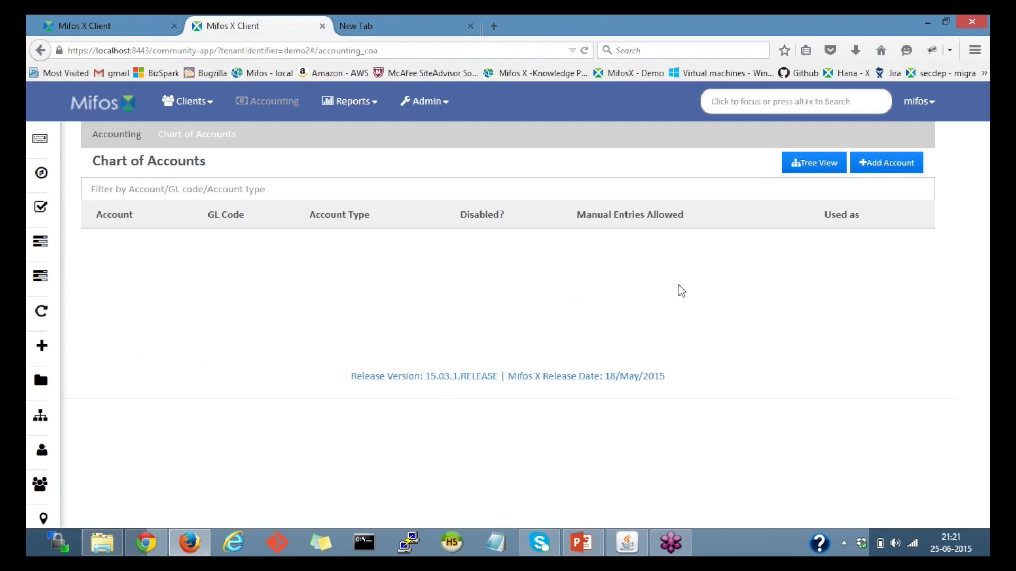
{"action": "left_click", "coordinate": [884, 175]}
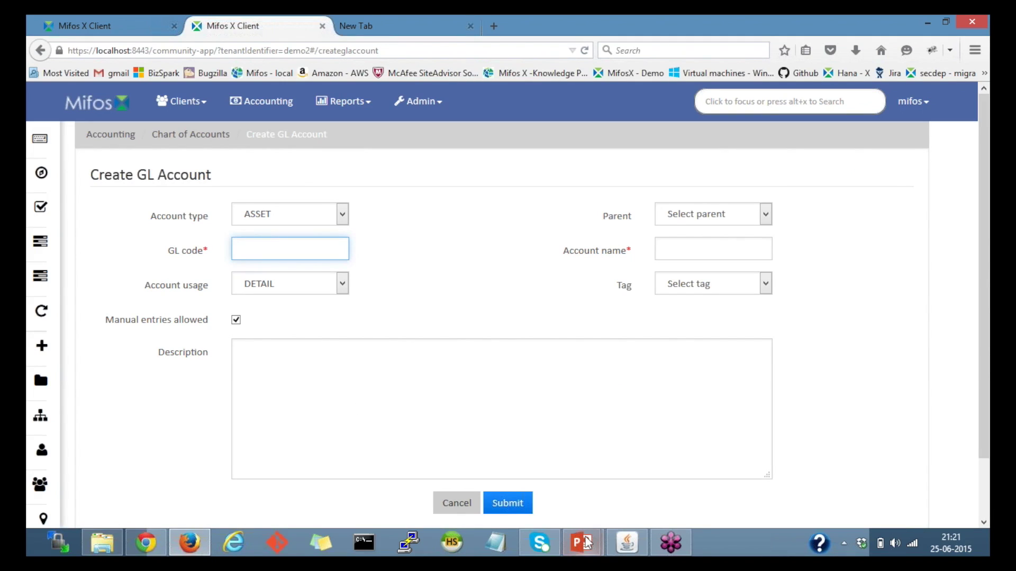
Switch to the PowerPoint slide show, review the chart of accounts and accounting entries slides, and return to the GL account form in Firefox
{"action": "key", "text": "alt"}
{"action": "mouse_move", "coordinate": [593, 537]}
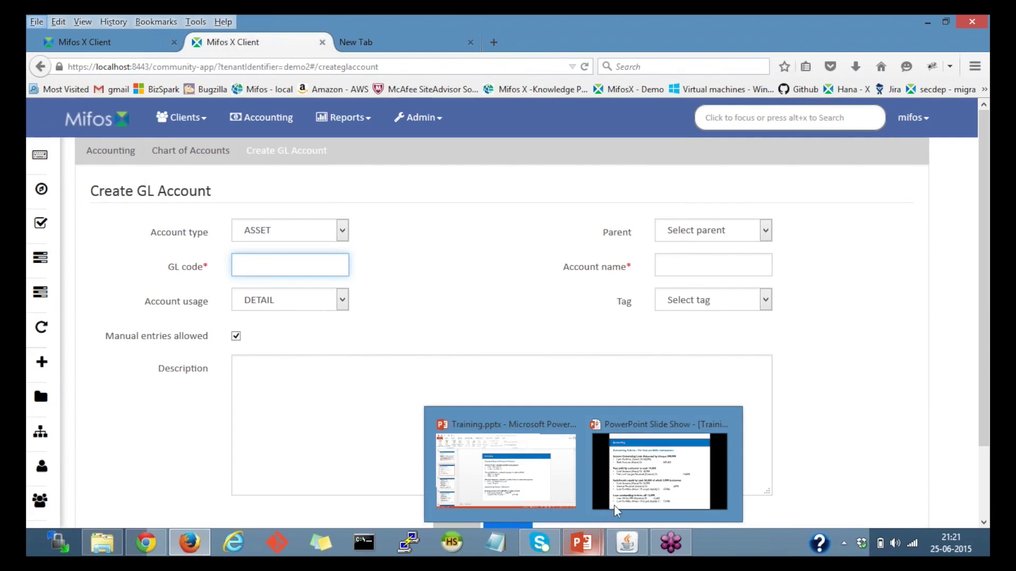
{"action": "left_click", "coordinate": [642, 486]}
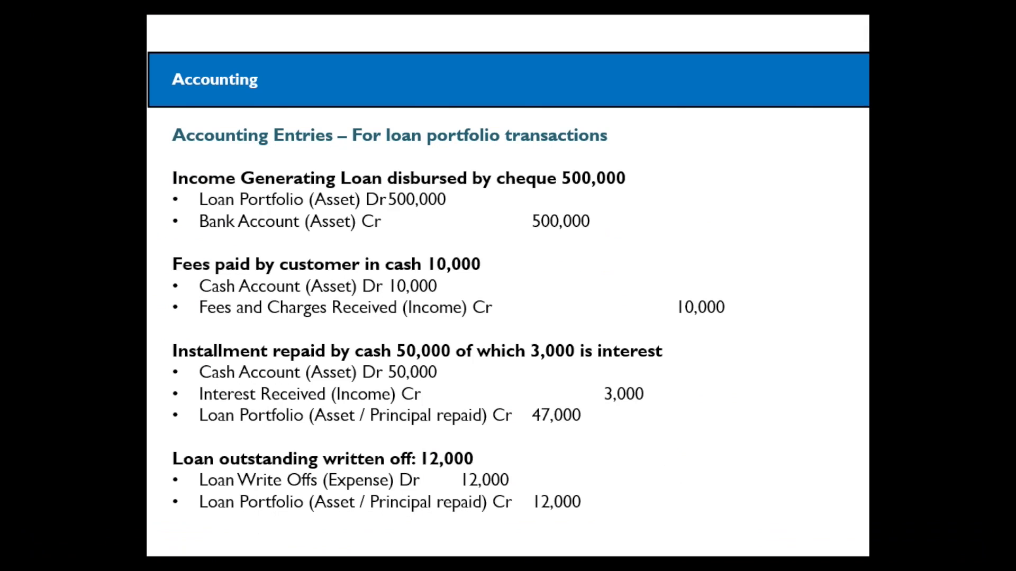
{"action": "key", "text": "Right"}
{"action": "key", "text": "Right"}
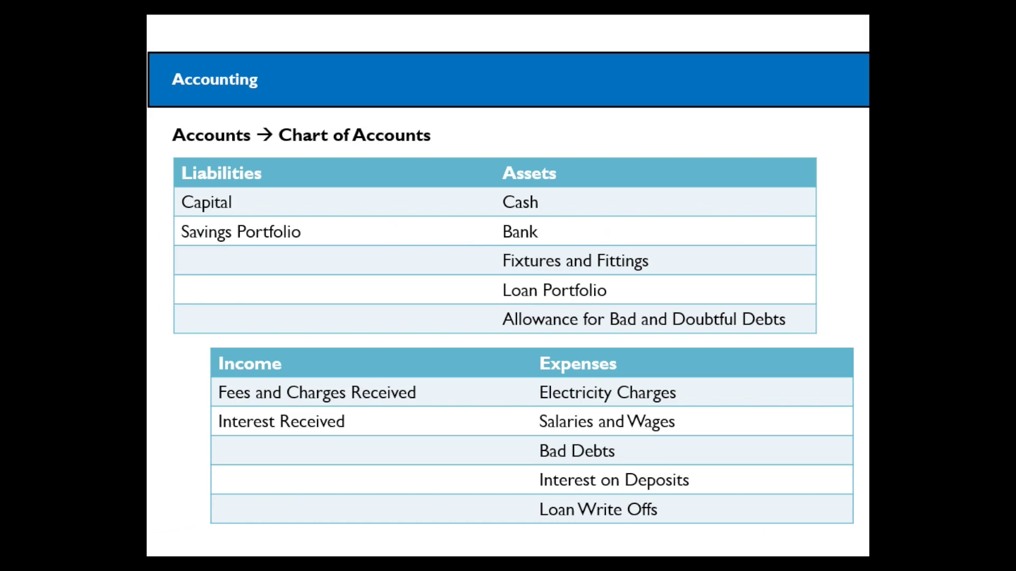
{"action": "key", "text": "Left"}
{"action": "key", "text": "Left"}
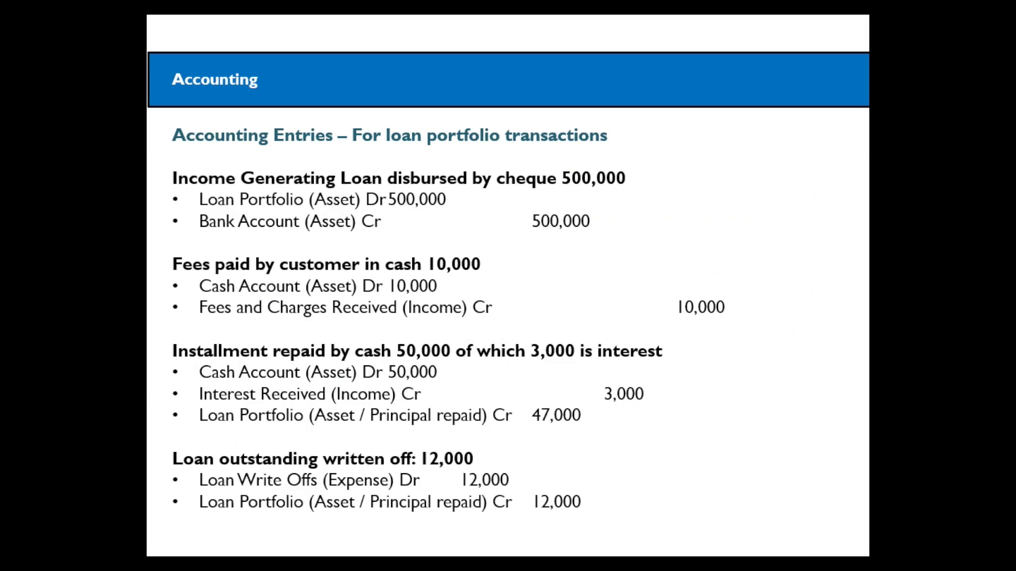
{"action": "key", "text": "Left"}
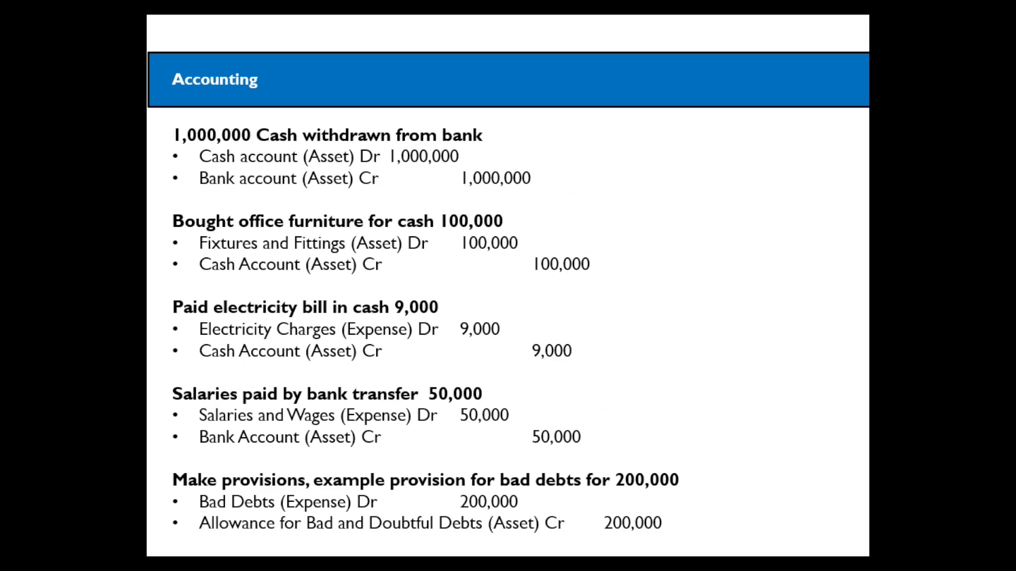
{"action": "key", "text": "alt+Tab"}
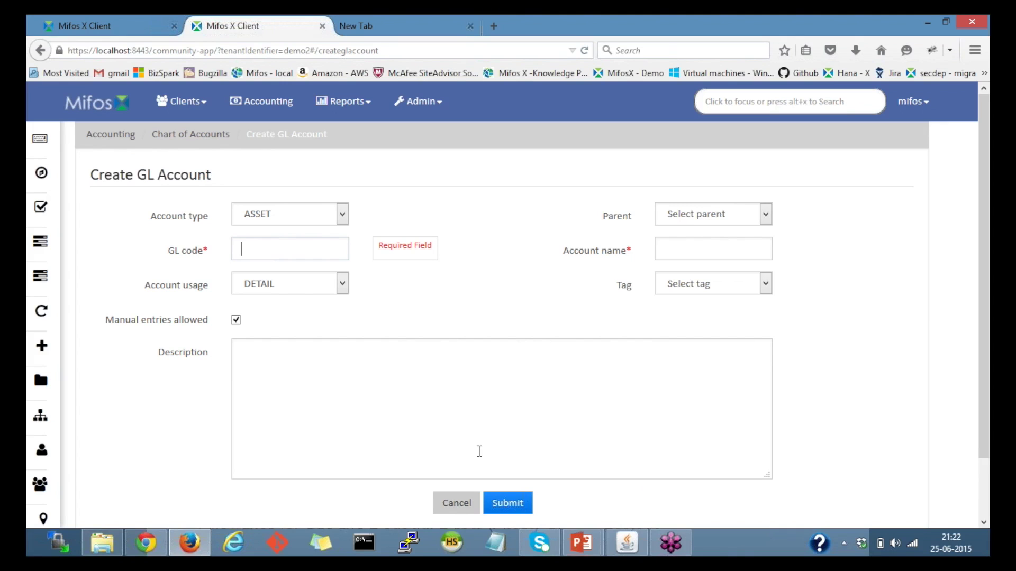
Set the new GL account's type to EXPENSE and its GL code to 10000
{"action": "left_click", "coordinate": [341, 218]}
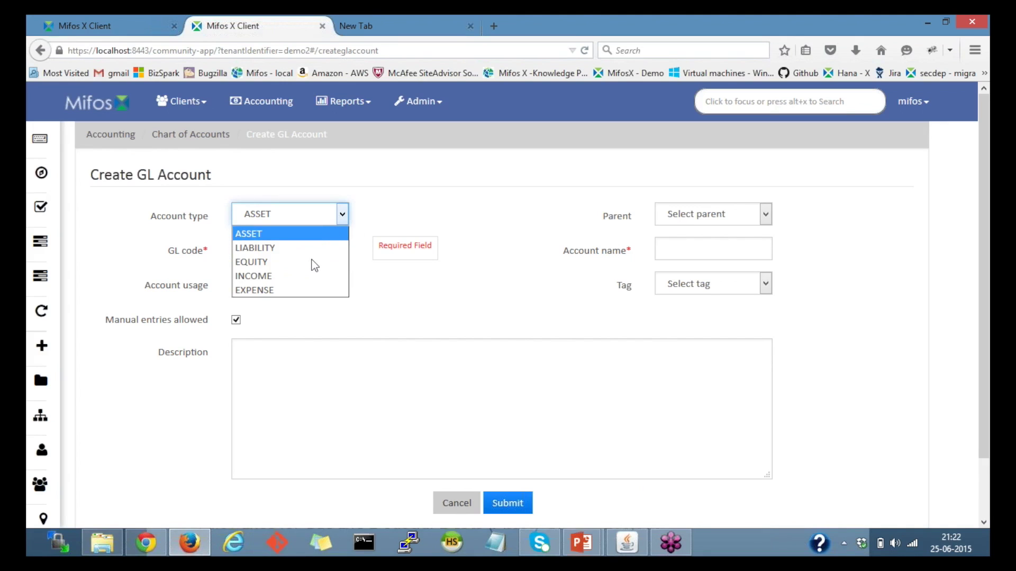
{"action": "left_click", "coordinate": [274, 291]}
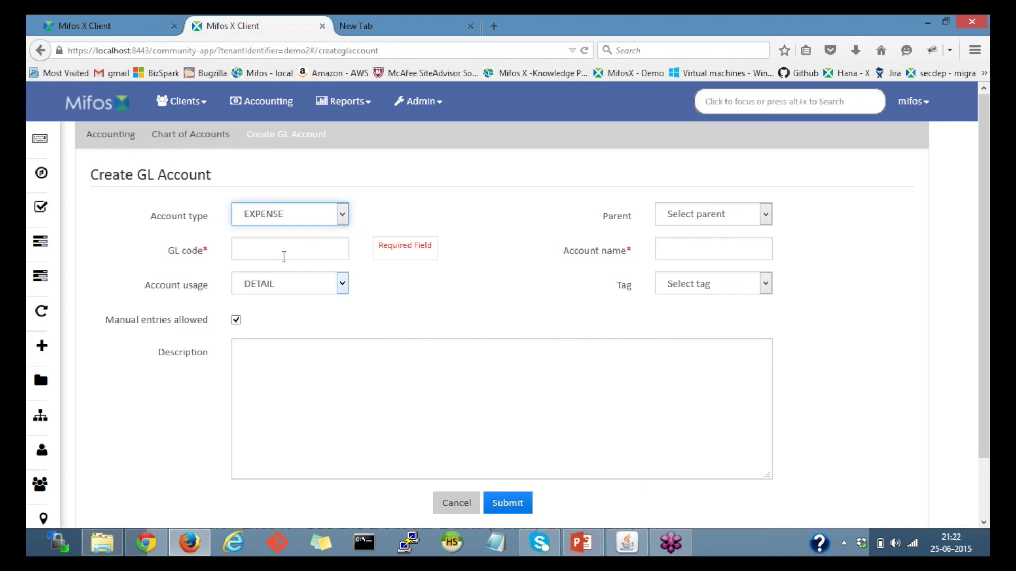
{"action": "left_click", "coordinate": [284, 257]}
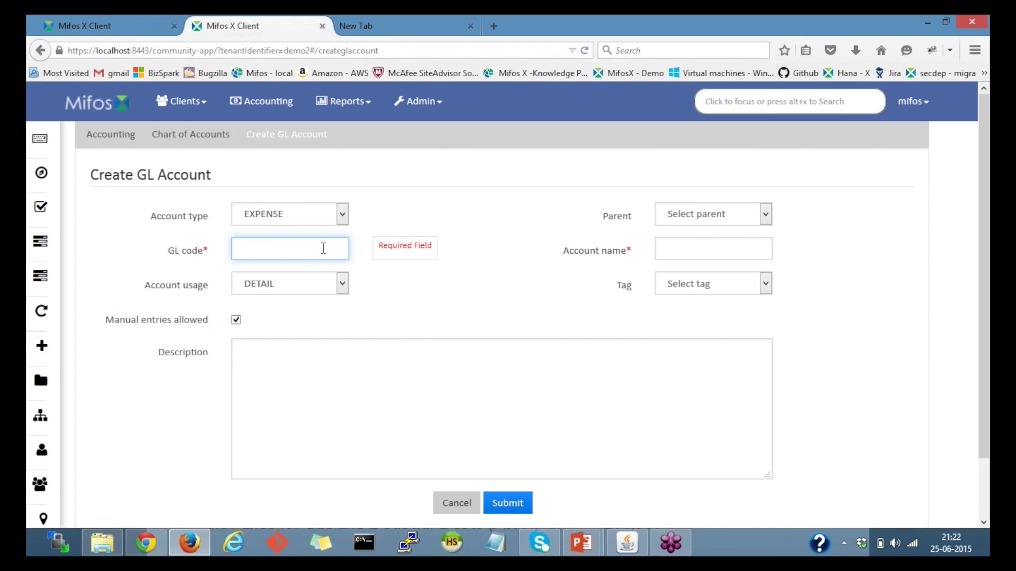
{"action": "type", "text": "10000"}
{"action": "key", "text": "Tab"}
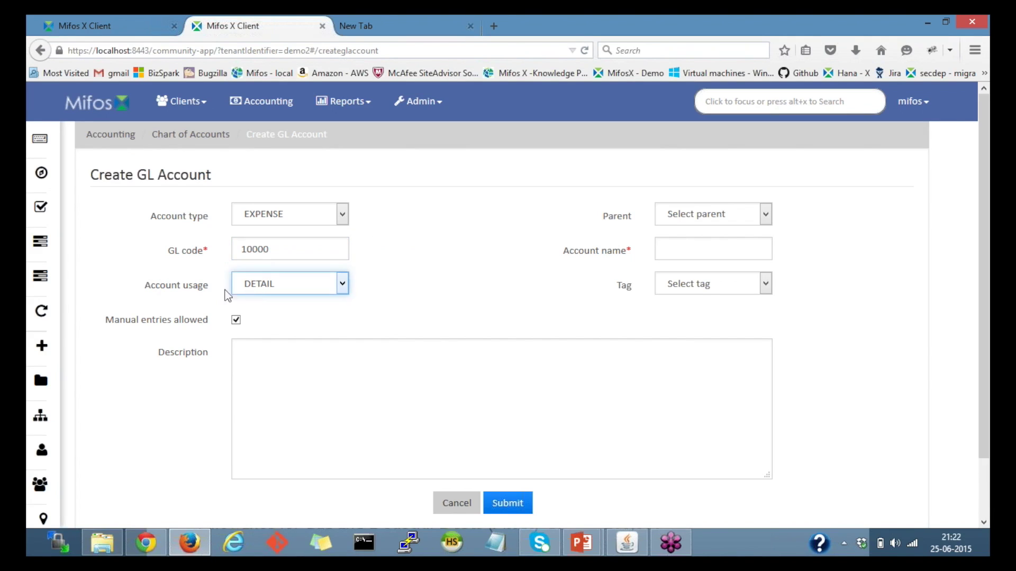
Set the account usage of the new GL account to HEADER
{"action": "left_click", "coordinate": [259, 290]}
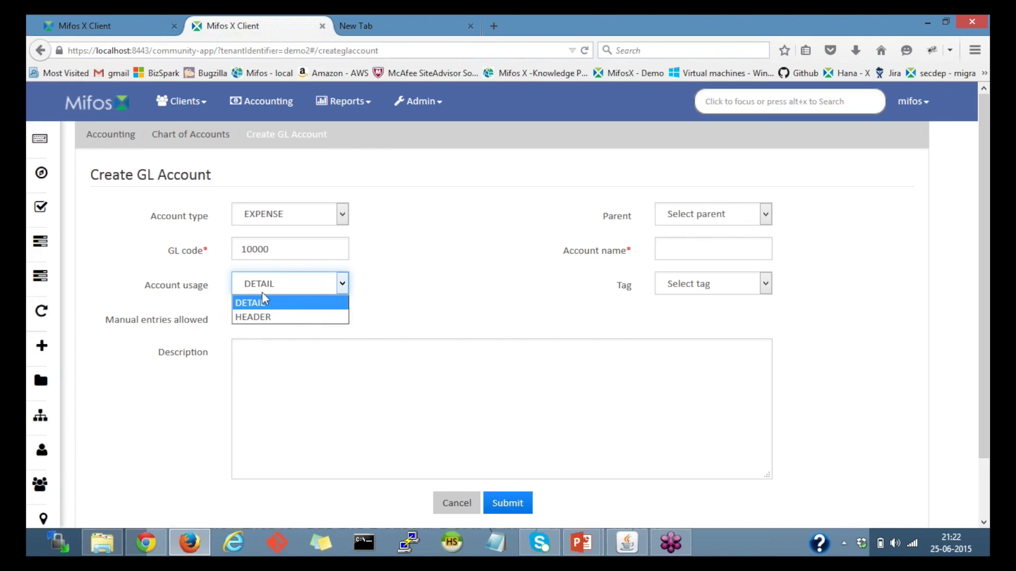
{"action": "left_click", "coordinate": [274, 319]}
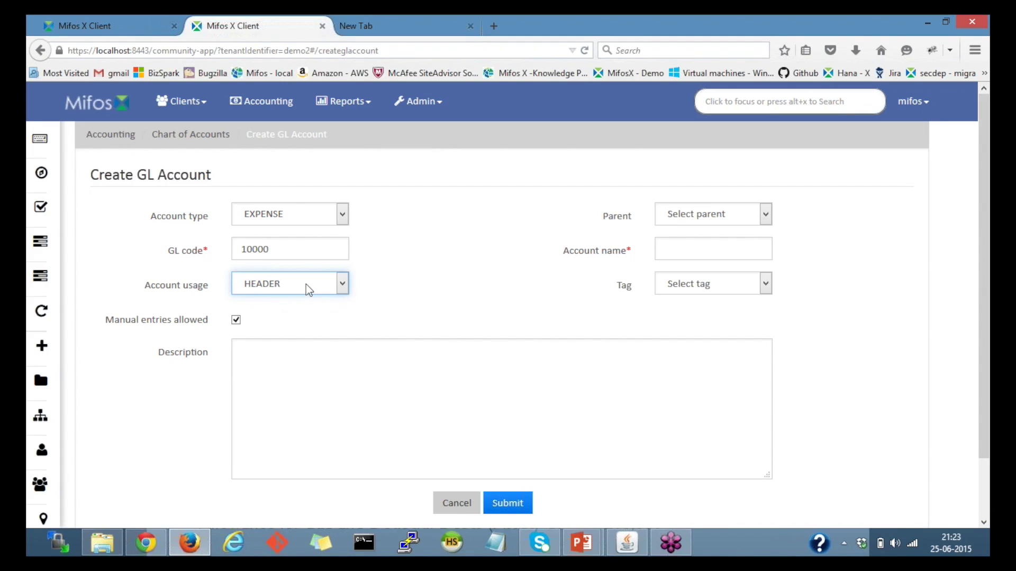
{"action": "left_click", "coordinate": [306, 284]}
{"action": "left_click", "coordinate": [291, 300]}
{"action": "left_click", "coordinate": [320, 289]}
{"action": "left_click", "coordinate": [297, 316]}
Enter "Office expense" as the account name
{"action": "left_click", "coordinate": [680, 246]}
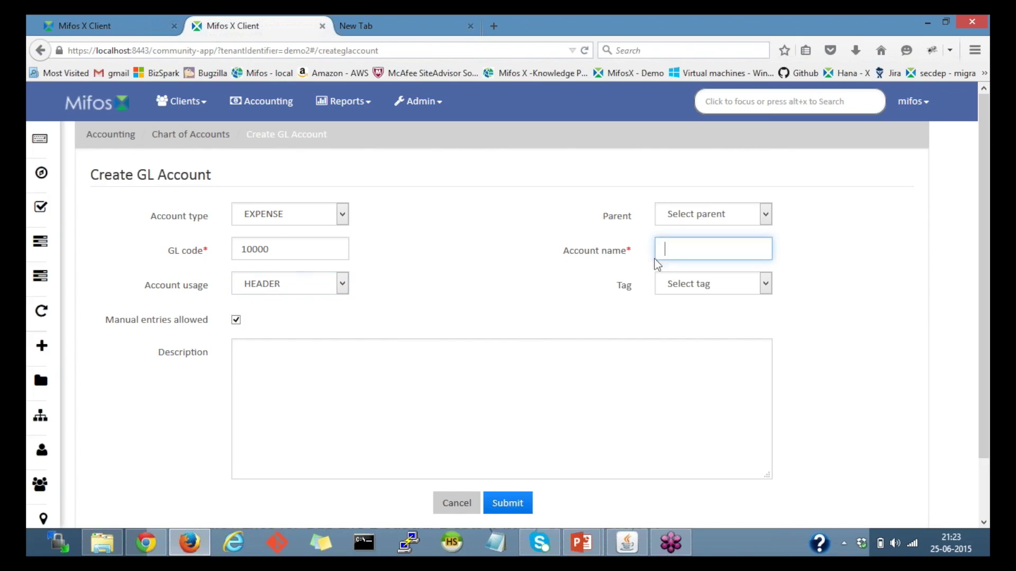
{"action": "type", "text": "E"}
{"action": "key", "text": "BackSpace"}
{"action": "type", "text": "Office expense"}
{"action": "left_click", "coordinate": [490, 319]}
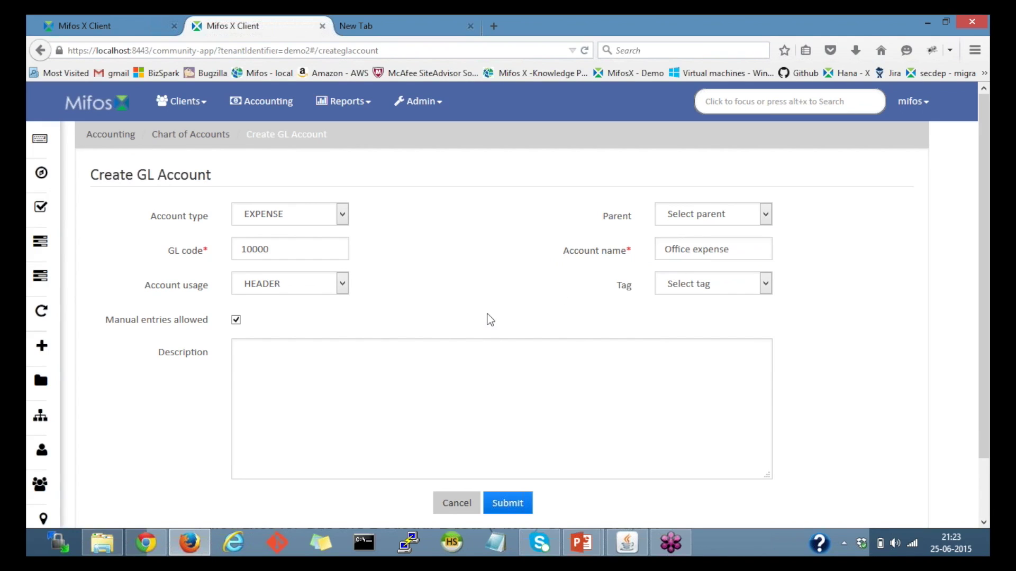
Submit the Office expense account with no parent, manual entries allowed and an empty description
{"action": "left_click", "coordinate": [693, 222]}
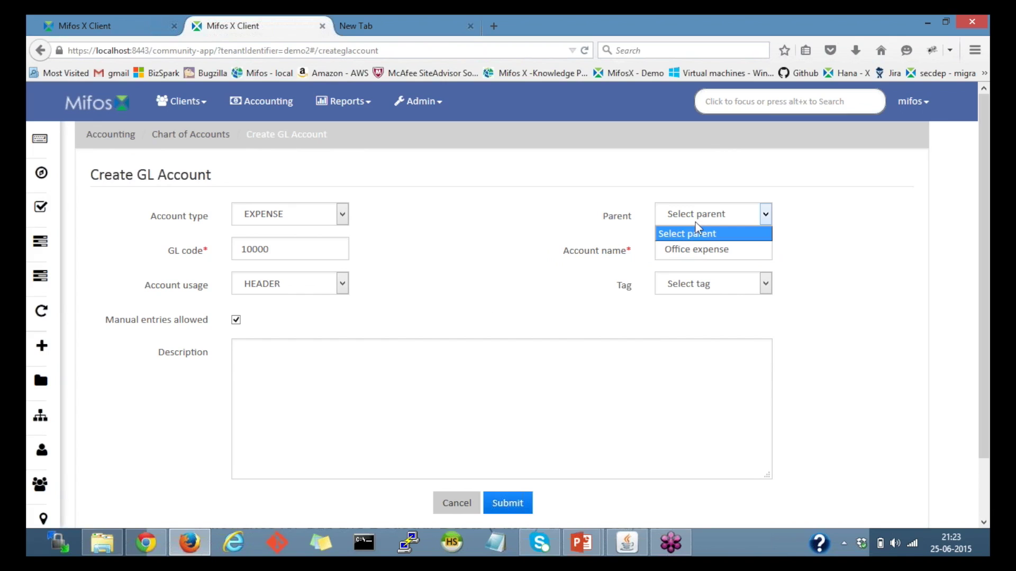
{"action": "left_click", "coordinate": [547, 203]}
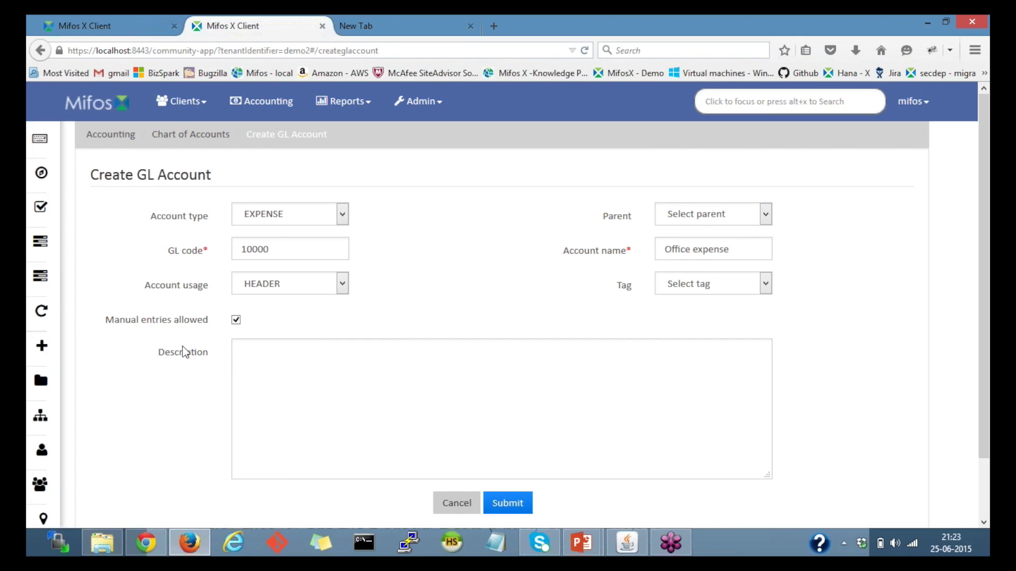
{"action": "left_click", "coordinate": [236, 321]}
{"action": "left_click", "coordinate": [236, 321]}
{"action": "left_click", "coordinate": [258, 363]}
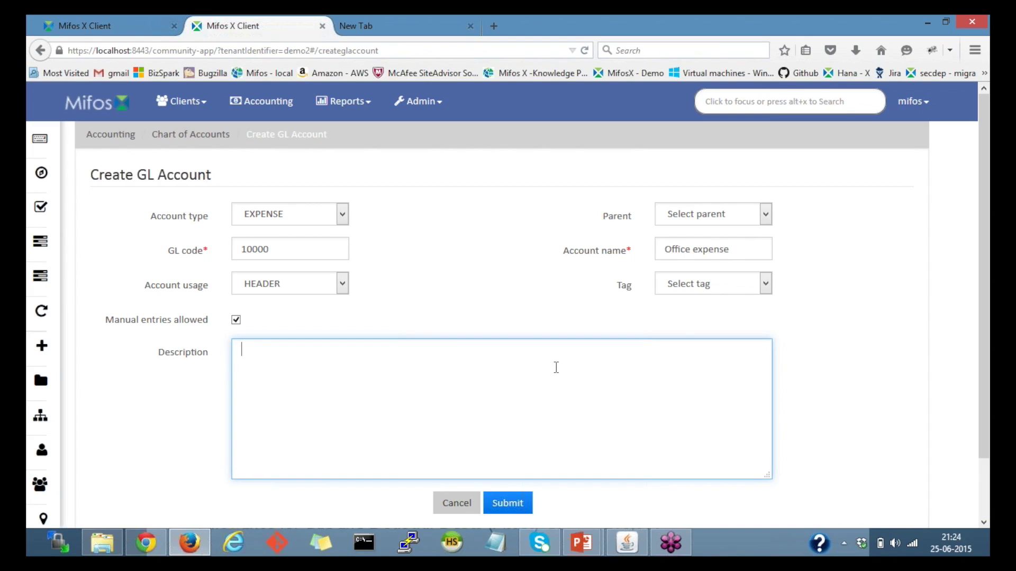
{"action": "left_click", "coordinate": [510, 509]}
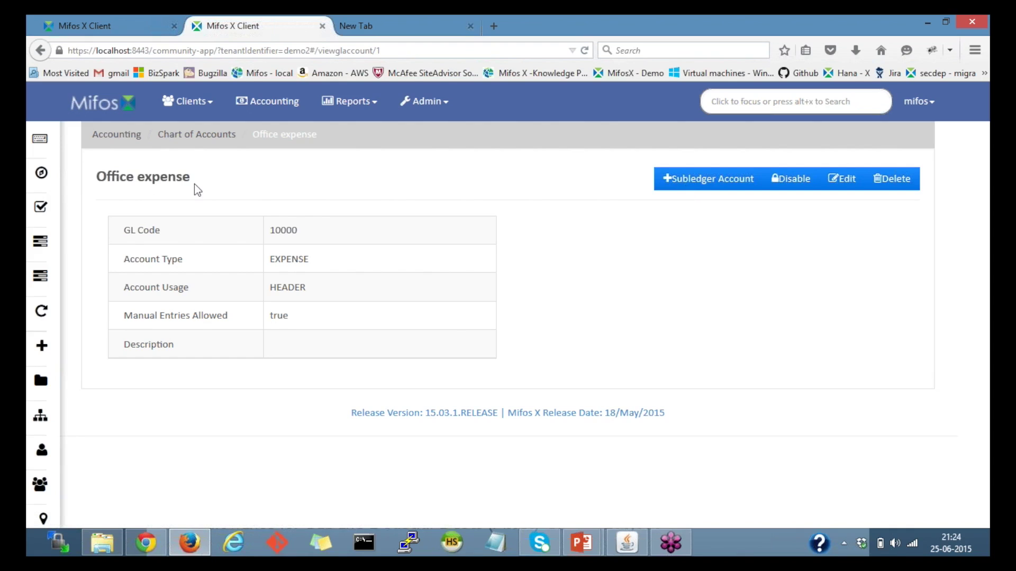
Start a subledger account under Office expense and give it GL code 10001
{"action": "left_click", "coordinate": [705, 186]}
{"action": "left_click", "coordinate": [288, 244]}
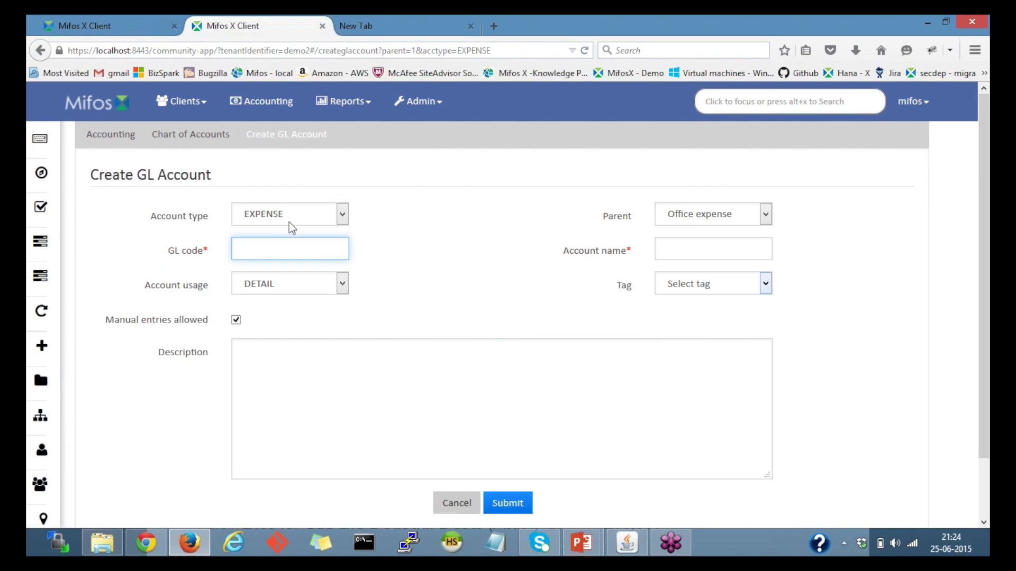
{"action": "left_click", "coordinate": [287, 252]}
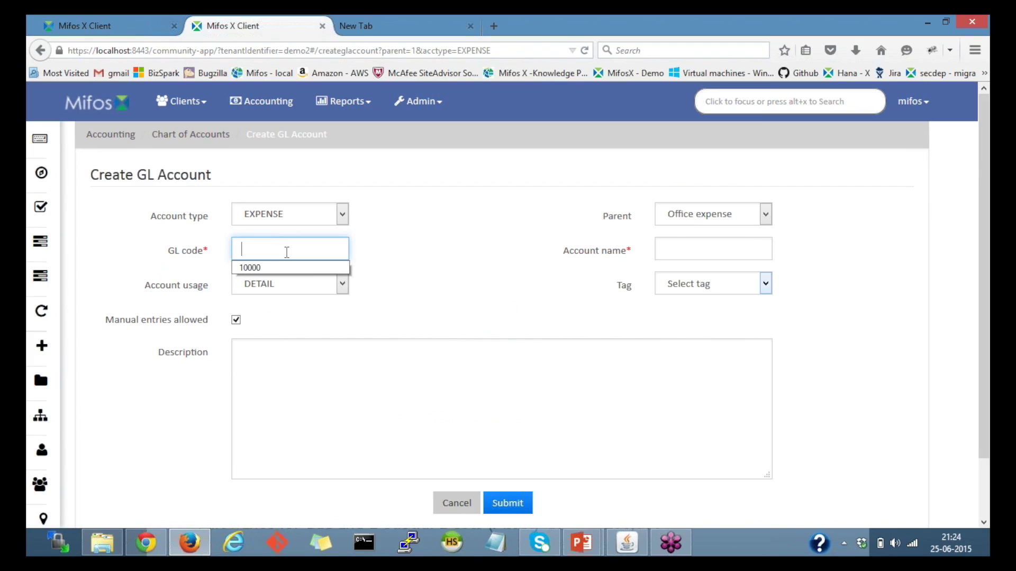
{"action": "type", "text": "10000"}
{"action": "key", "text": "BackSpace"}
{"action": "type", "text": "1"}
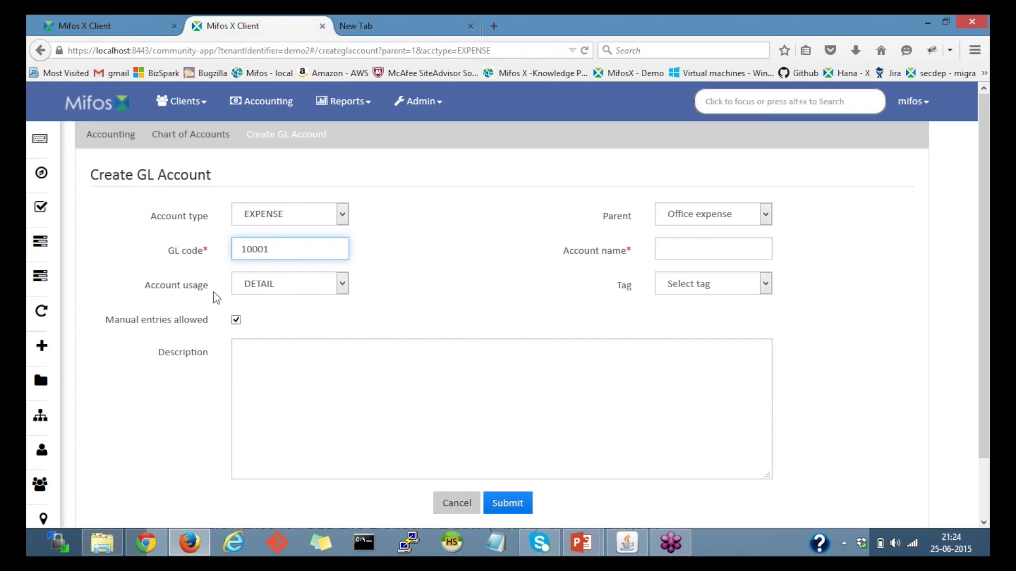
Name the subledger account "Salaries & wages" and submit it
{"action": "left_click", "coordinate": [681, 246]}
{"action": "type", "text": "S"}
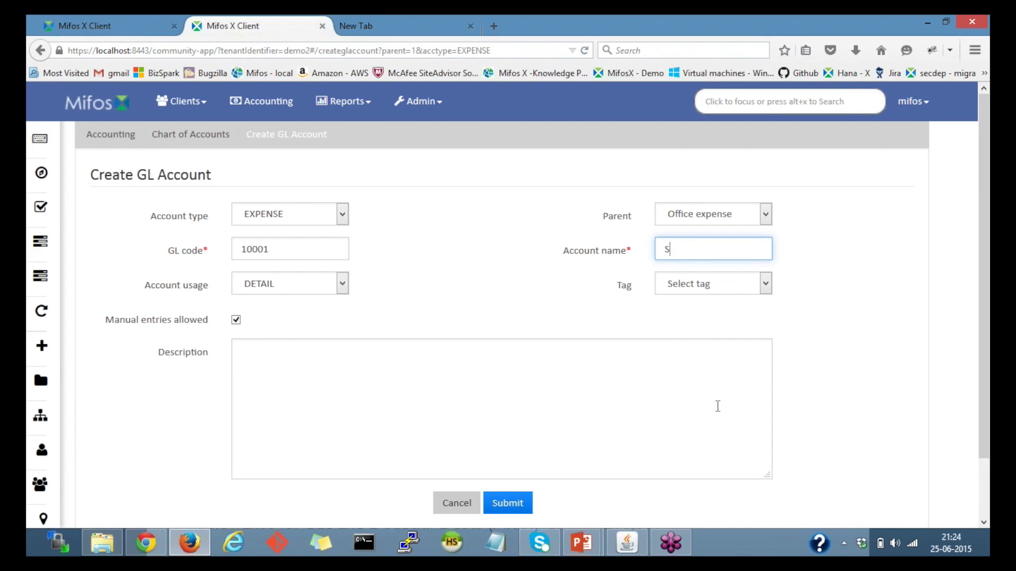
{"action": "type", "text": "alaries & wages"}
{"action": "left_click", "coordinate": [431, 334]}
{"action": "left_click", "coordinate": [506, 504]}
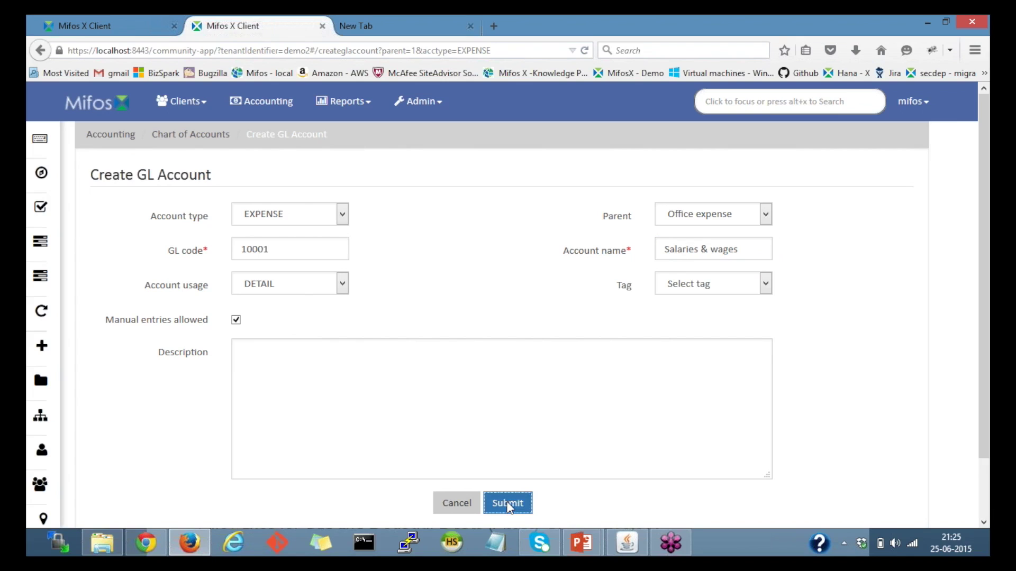
View the chart of accounts as a tree, expand EXPENSE and Office expense, and return to the accounting overview
{"action": "left_click", "coordinate": [203, 138]}
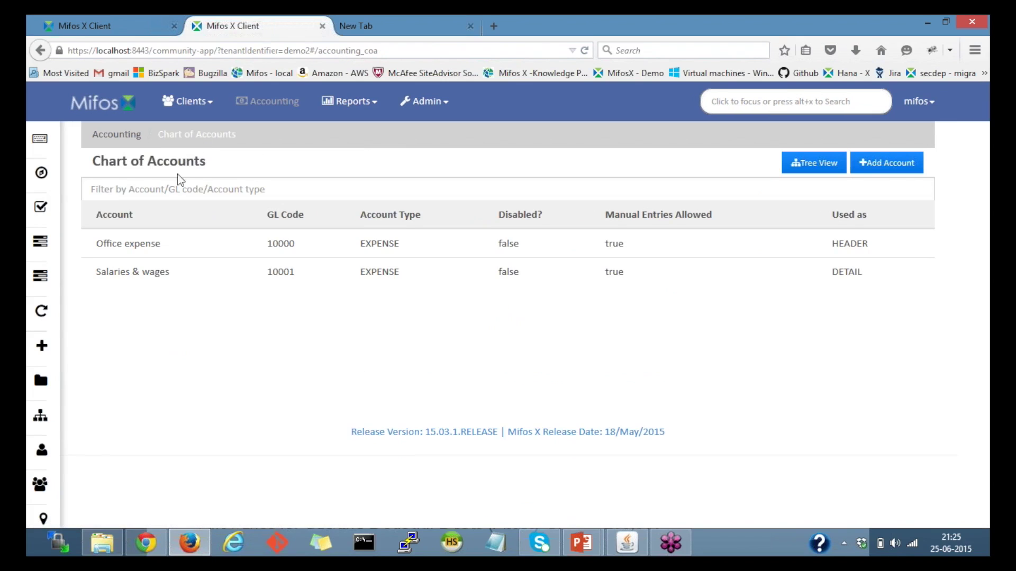
{"action": "left_click", "coordinate": [801, 168]}
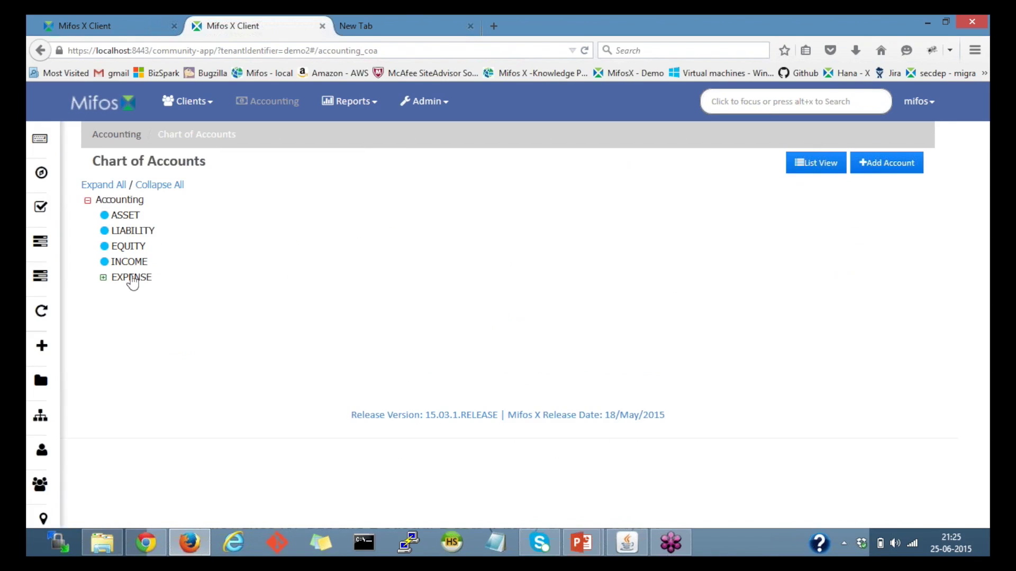
{"action": "left_click", "coordinate": [103, 279]}
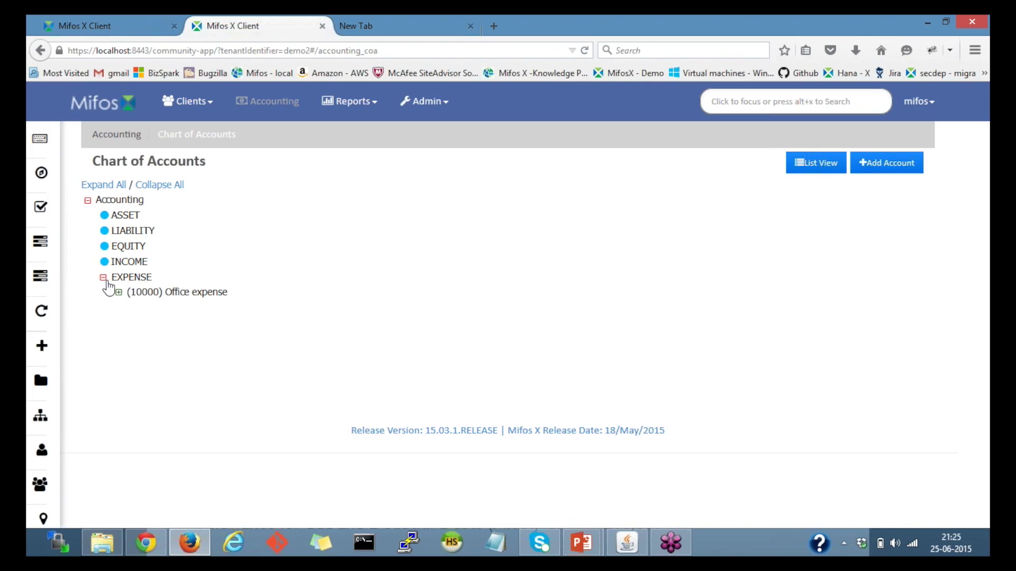
{"action": "left_click", "coordinate": [119, 292]}
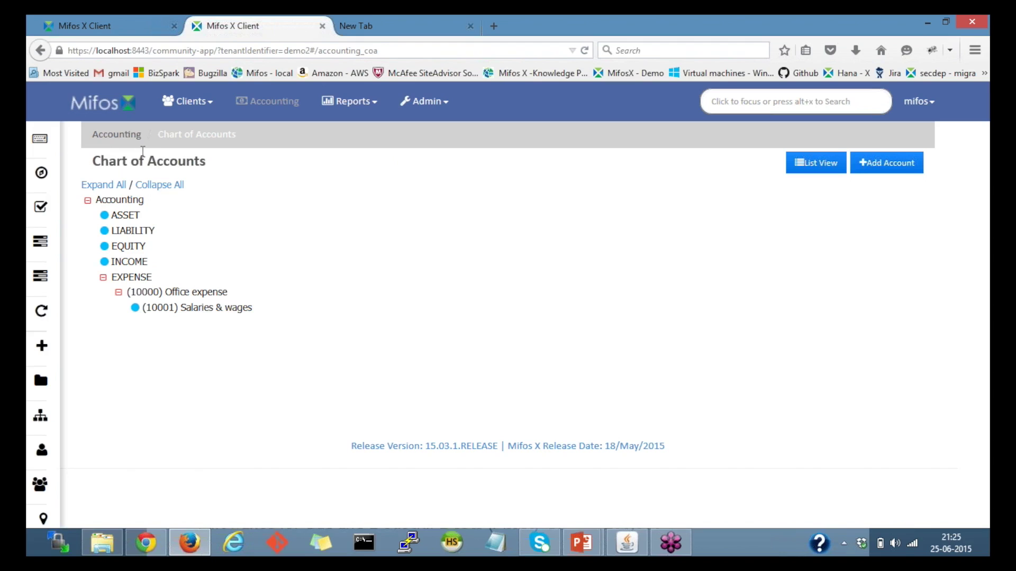
{"action": "left_click", "coordinate": [126, 137]}
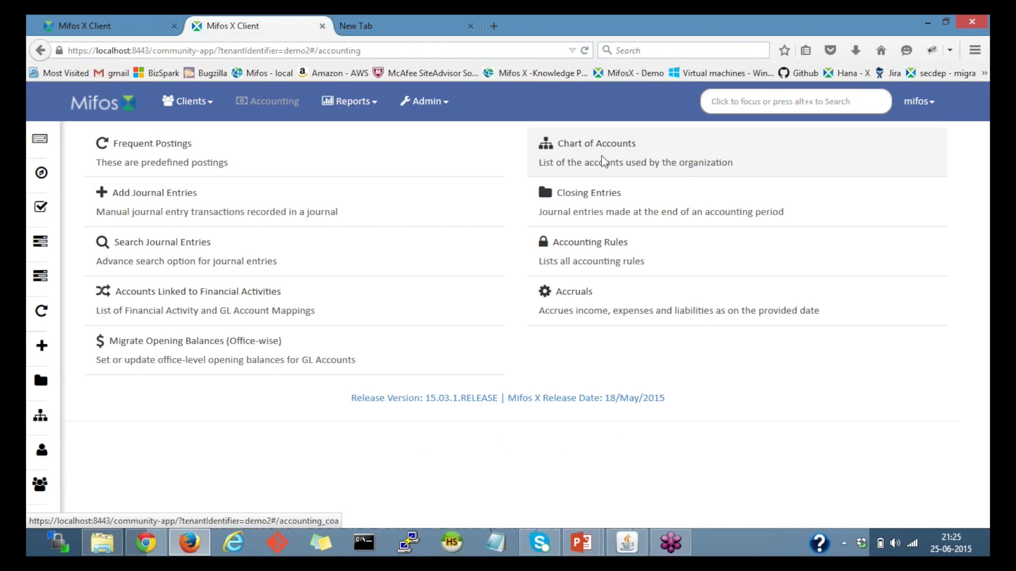
Start a new GL account from the chart of accounts and consult the accounting examples in the PowerPoint slide show
{"action": "left_click", "coordinate": [603, 160]}
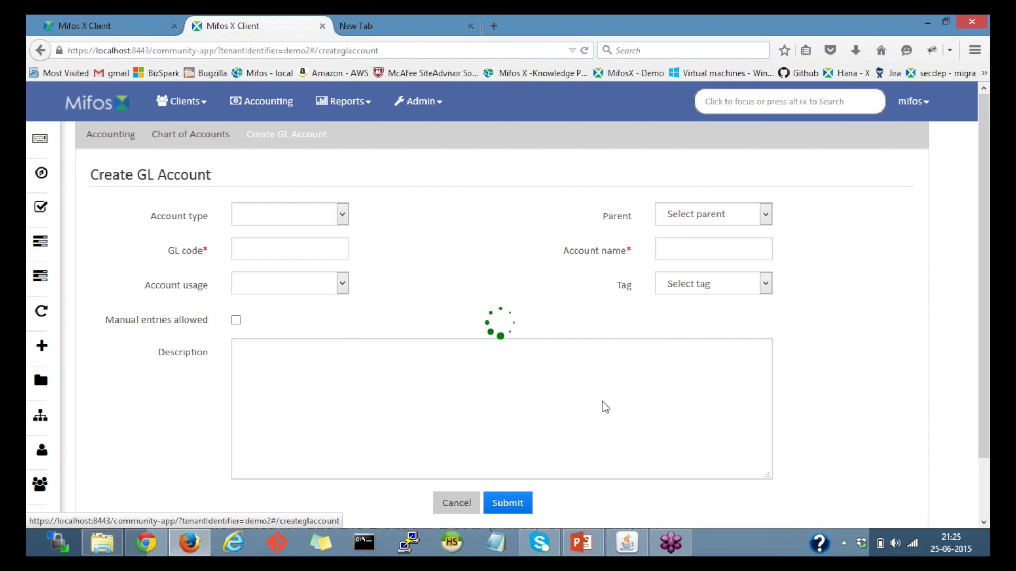
{"action": "mouse_move", "coordinate": [584, 553]}
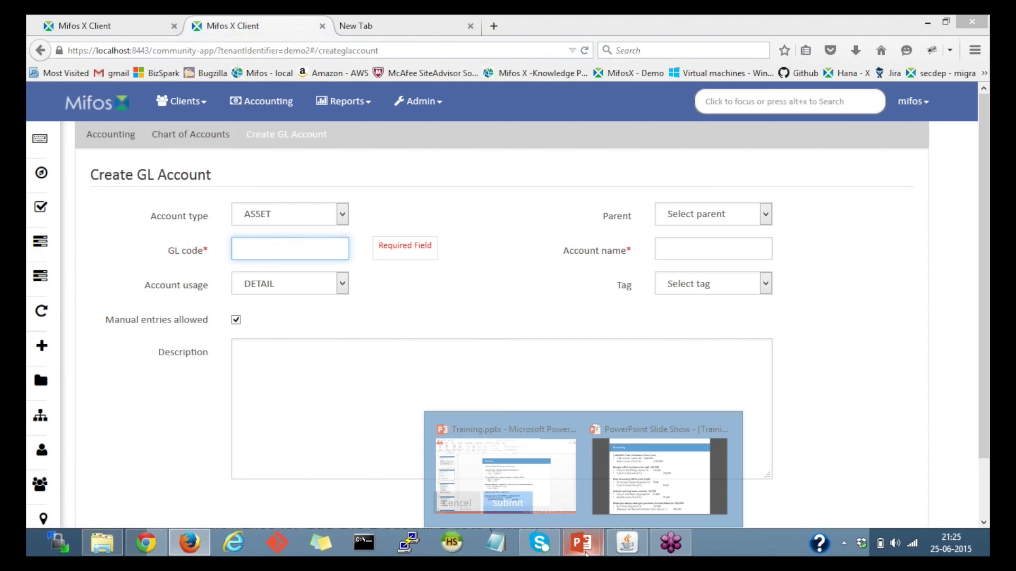
{"action": "left_click", "coordinate": [635, 492]}
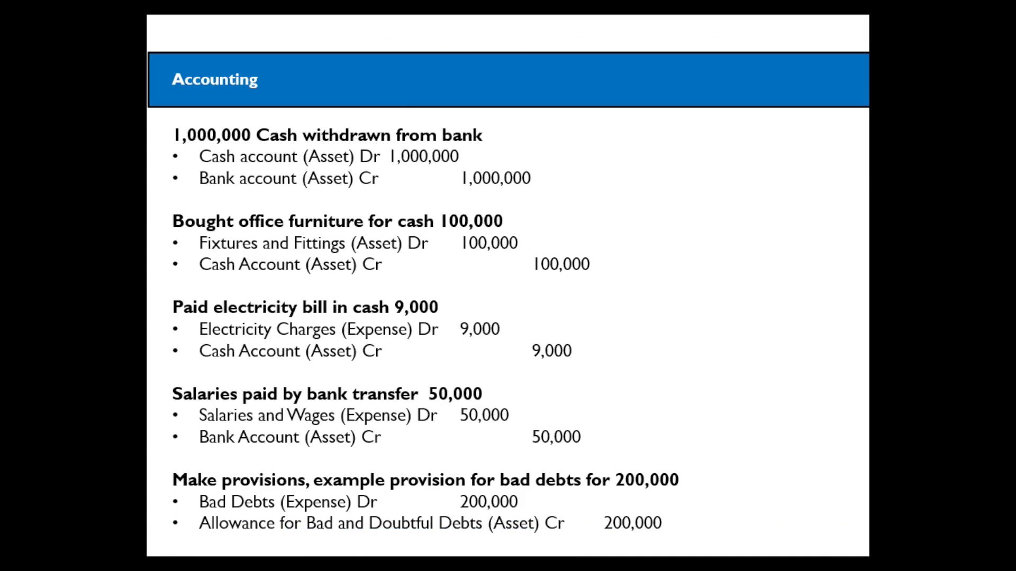
{"action": "key", "text": "alt+Tab"}
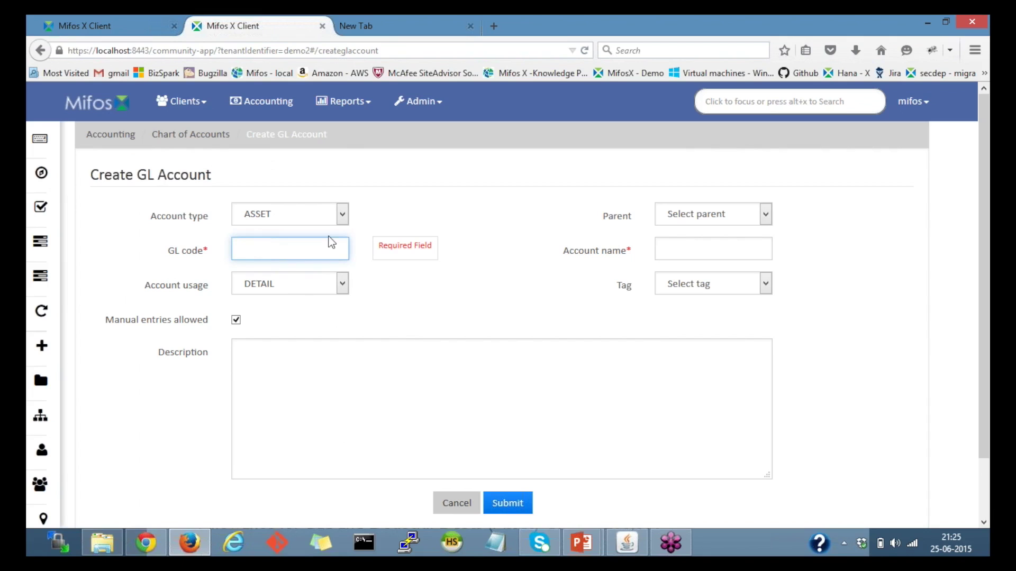
Create and submit an ASSET account named "Cash" with GL code 20000, DETAIL usage and manual entries allowed
{"action": "left_click", "coordinate": [306, 221]}
{"action": "left_click", "coordinate": [285, 236]}
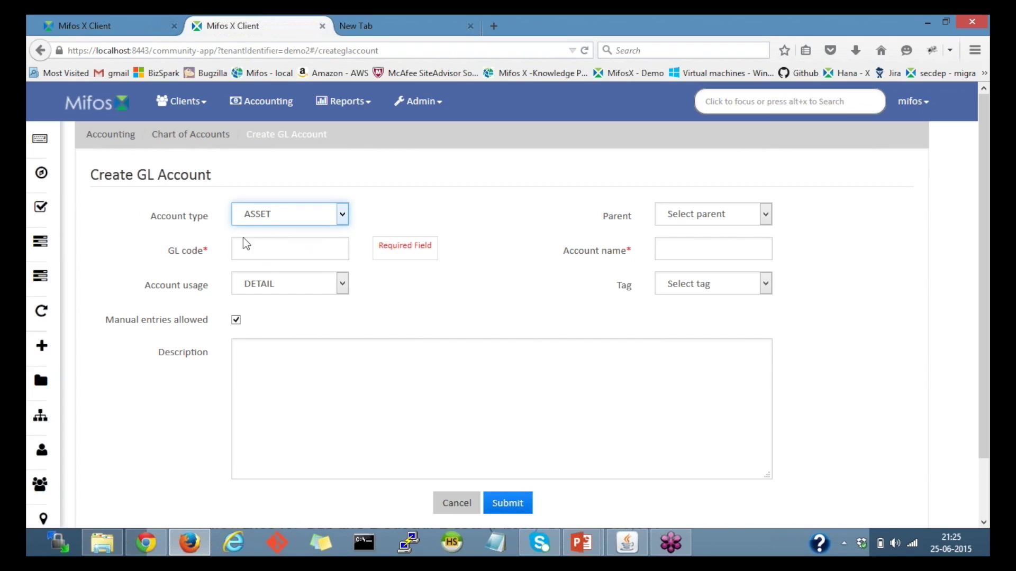
{"action": "left_click", "coordinate": [264, 246]}
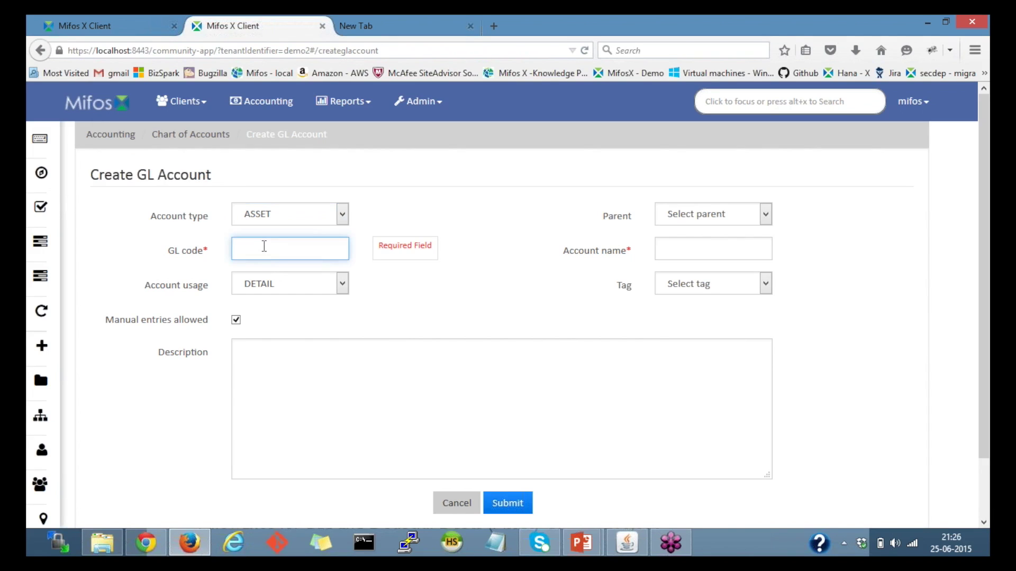
{"action": "type", "text": "20000"}
{"action": "left_click", "coordinate": [701, 247]}
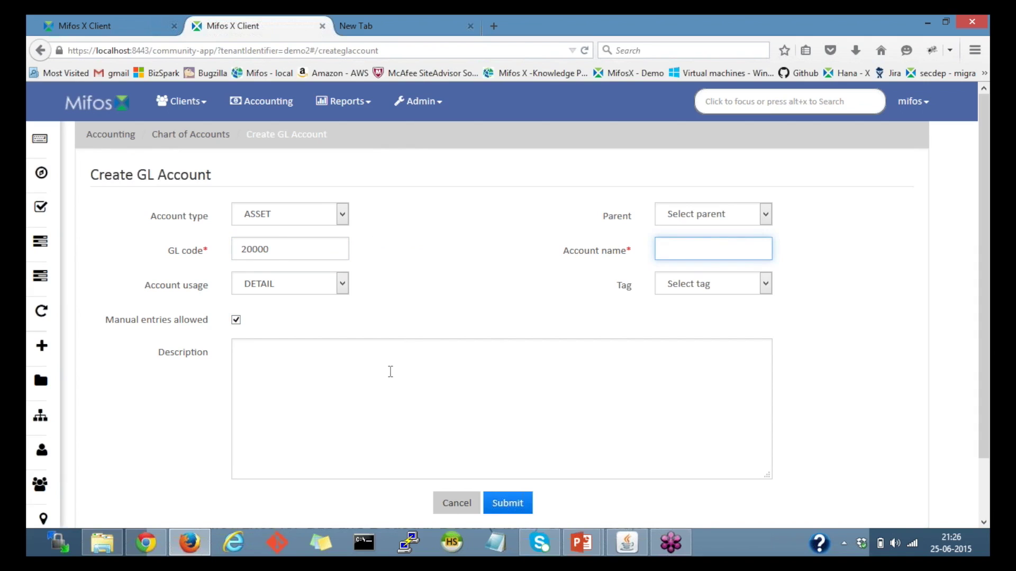
{"action": "type", "text": "Cash"}
{"action": "left_click", "coordinate": [508, 504]}
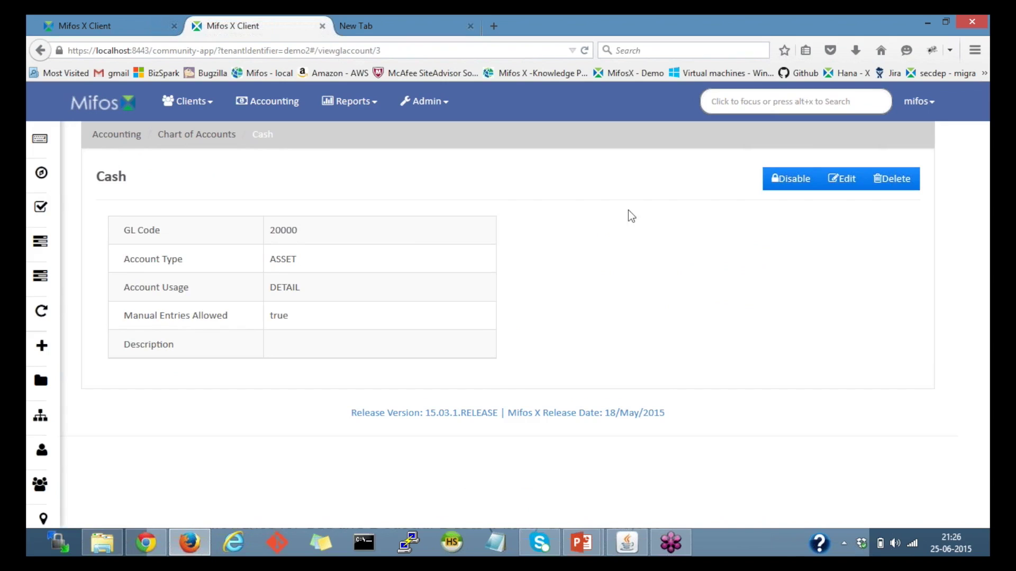
View the chart of accounts as a tree and expand ASSET, EXPENSE and Office expense
{"action": "left_click", "coordinate": [205, 134]}
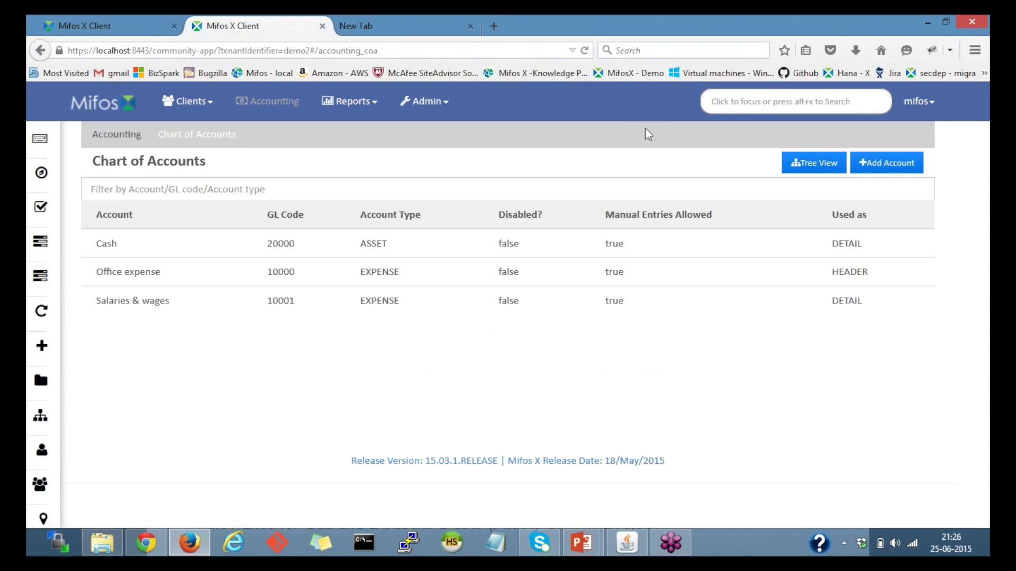
{"action": "left_click", "coordinate": [811, 167]}
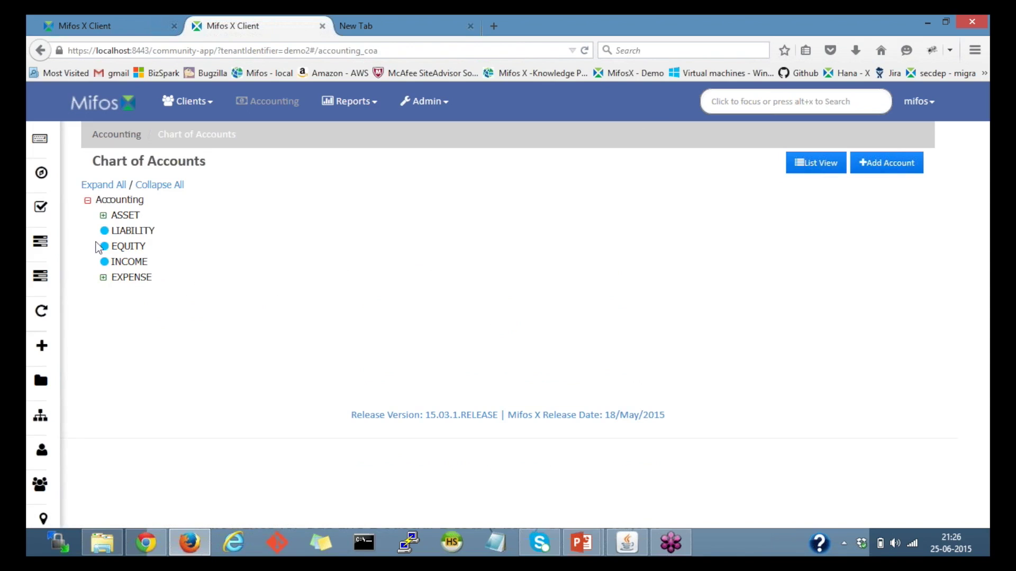
{"action": "left_click", "coordinate": [110, 217]}
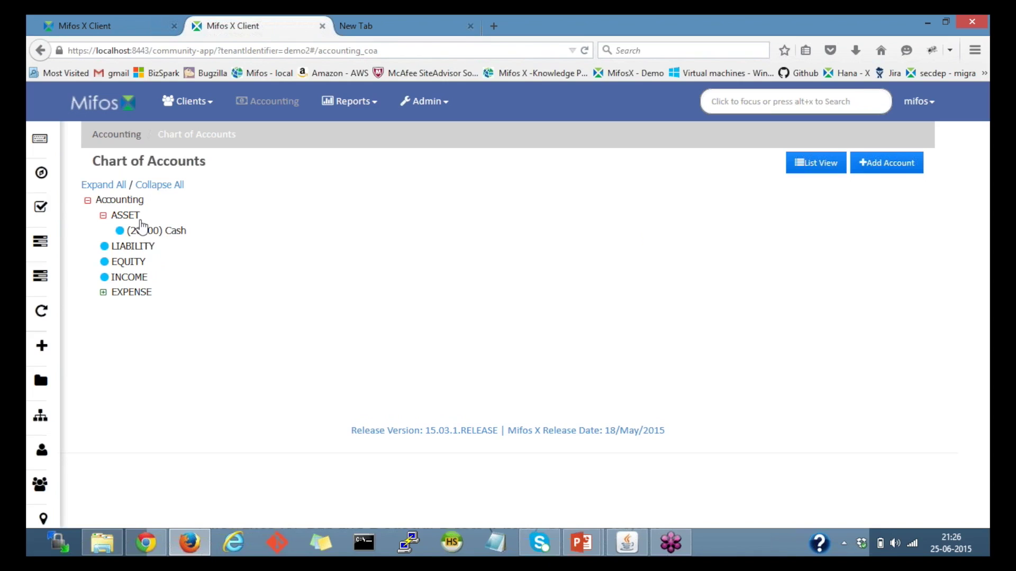
{"action": "left_click", "coordinate": [103, 293]}
{"action": "left_click", "coordinate": [119, 309]}
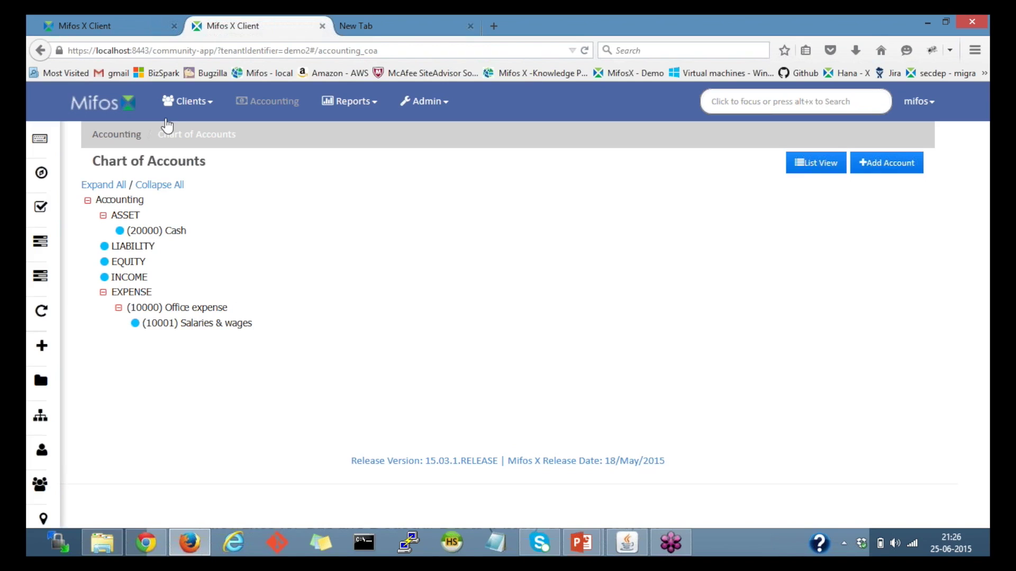
Start a manual journal entry from the accounting overview and choose Head Office as its office
{"action": "left_click", "coordinate": [123, 139]}
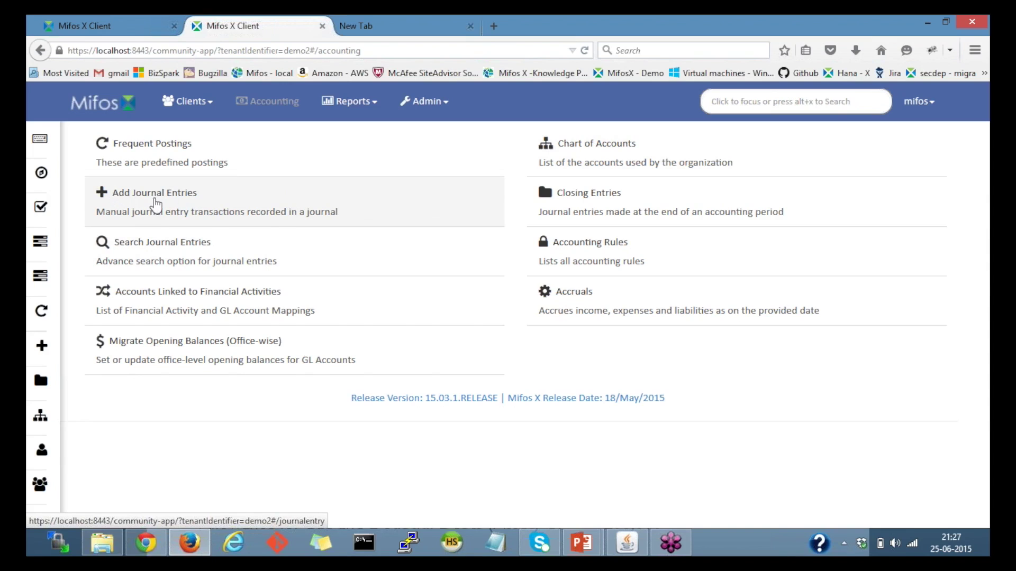
{"action": "left_click", "coordinate": [193, 204]}
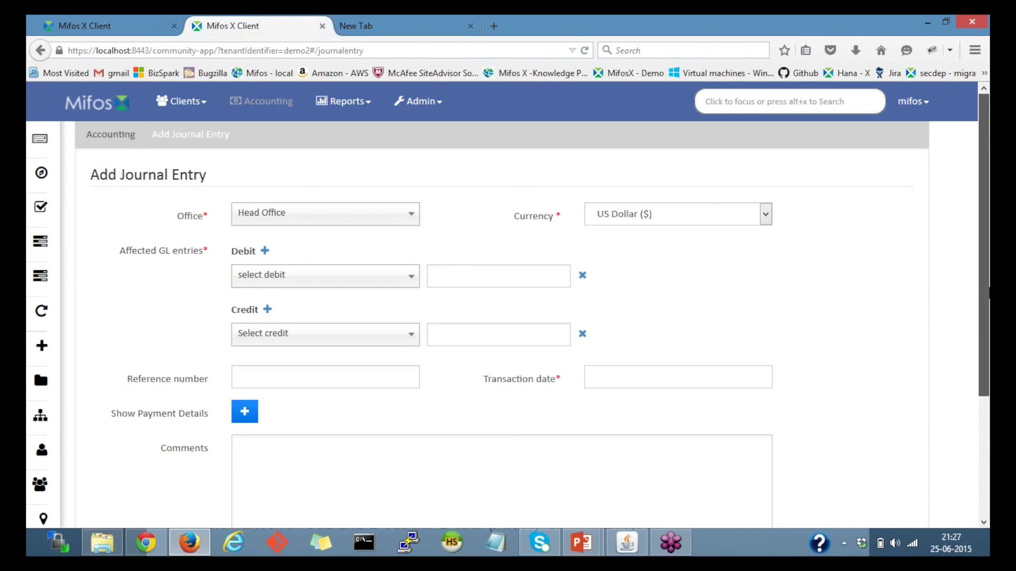
{"action": "scroll", "coordinate": [983, 243], "scroll_direction": "down", "scroll_amount": 2}
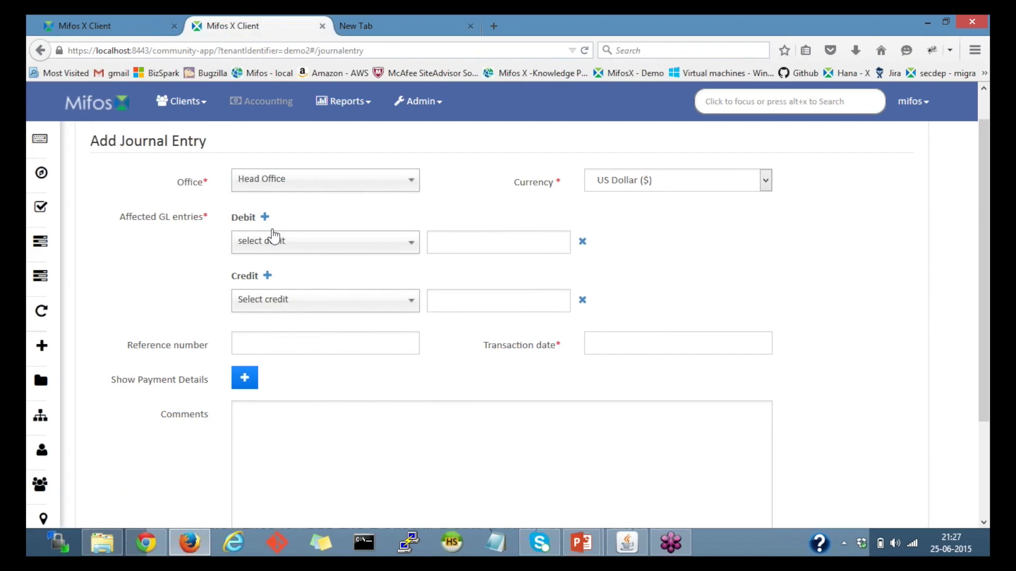
{"action": "left_click", "coordinate": [304, 185]}
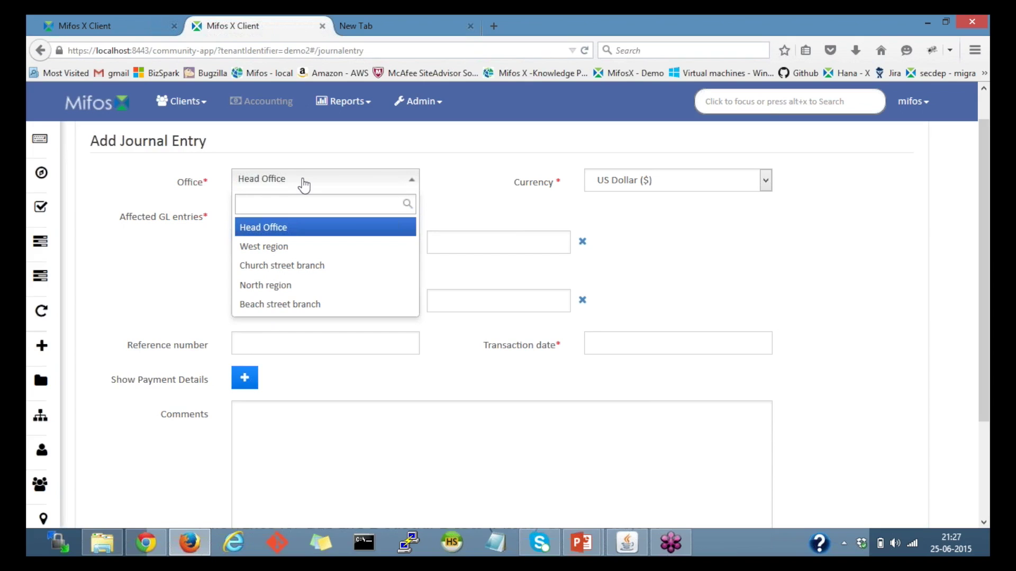
{"action": "left_click", "coordinate": [282, 232]}
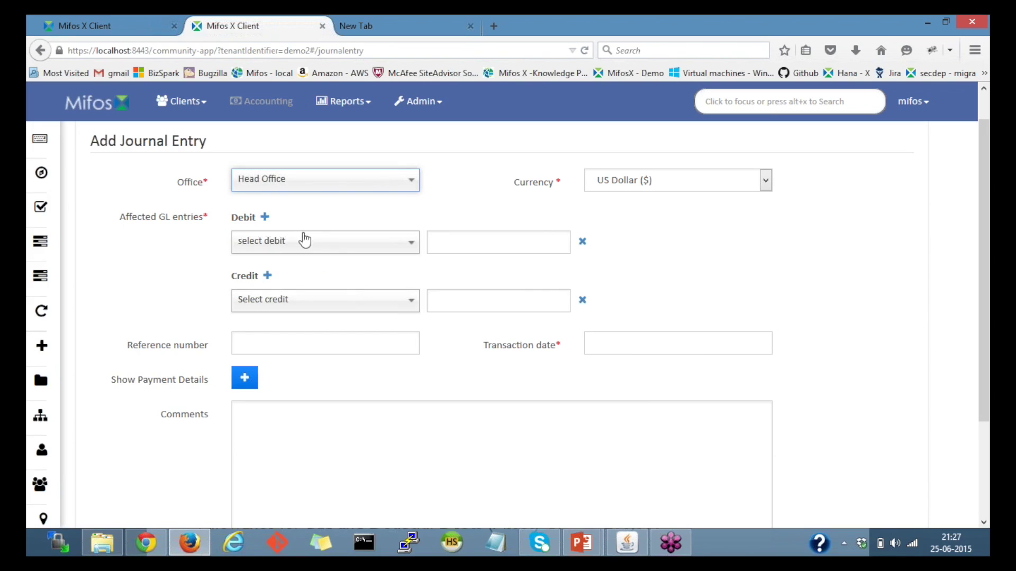
Look at the available debit accounts, check the salaries payment example on the PowerPoint accounting slide, and return to the journal entry
{"action": "left_click", "coordinate": [320, 246]}
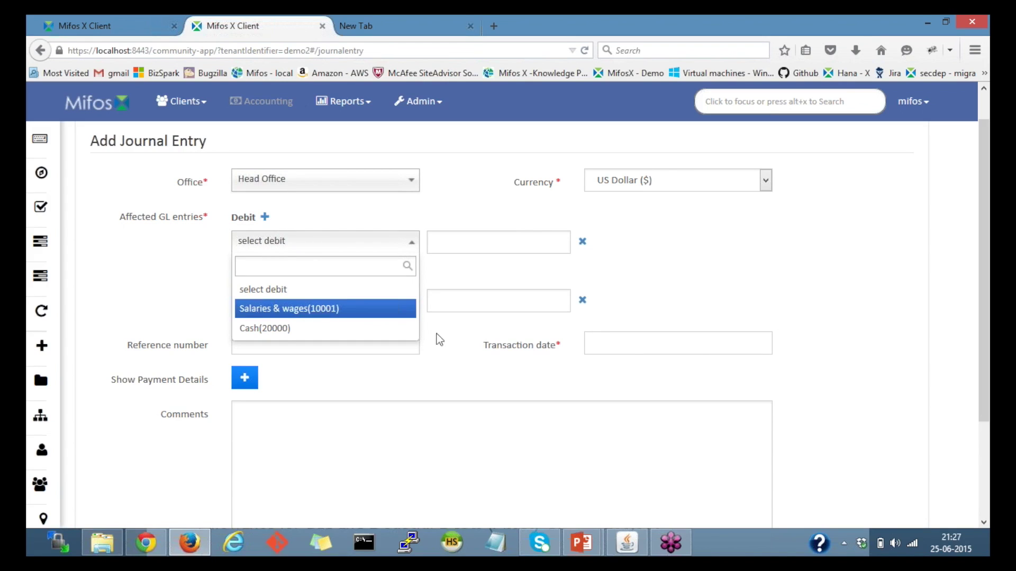
{"action": "left_click", "coordinate": [581, 542]}
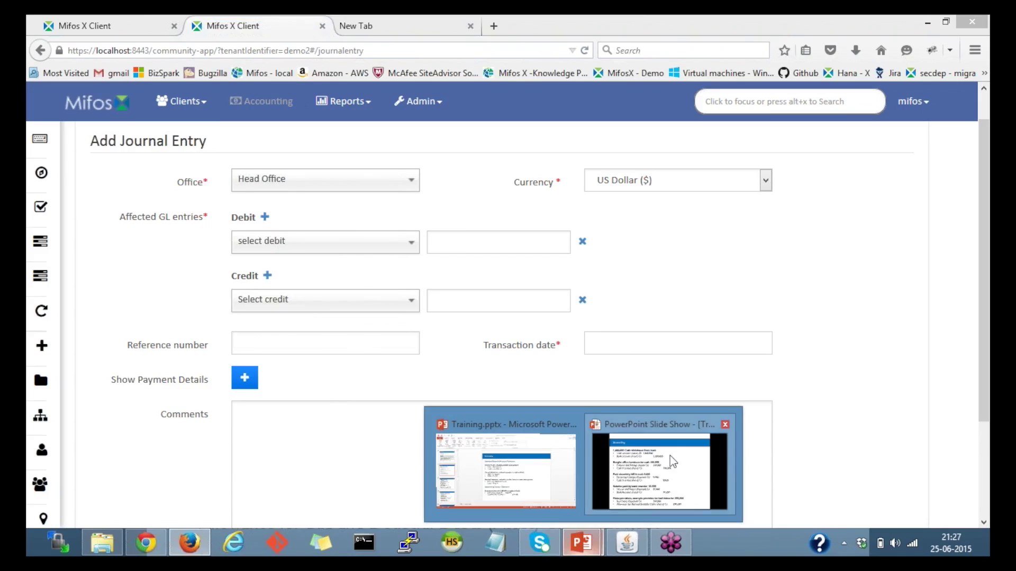
{"action": "left_click", "coordinate": [669, 456]}
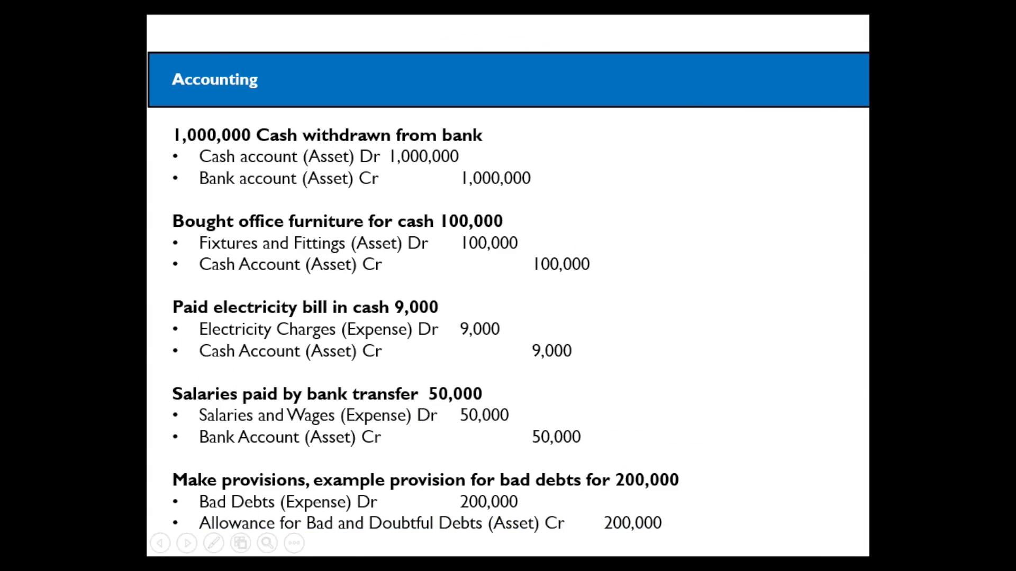
{"action": "key", "text": "alt+Tab"}
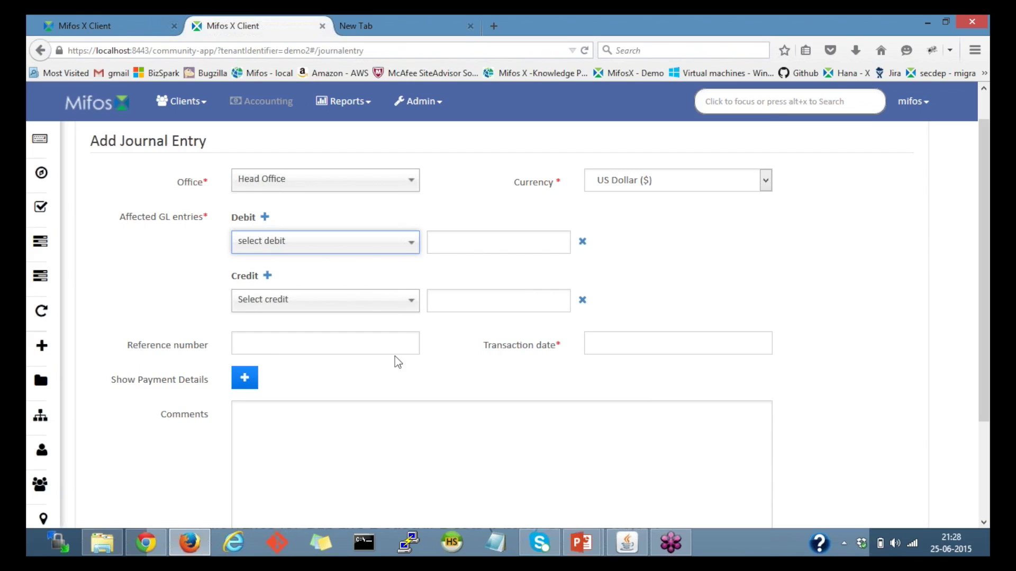
Select Salaries & wages(10001) as the debit account and Cash(20000) as the credit account
{"action": "left_click", "coordinate": [364, 257]}
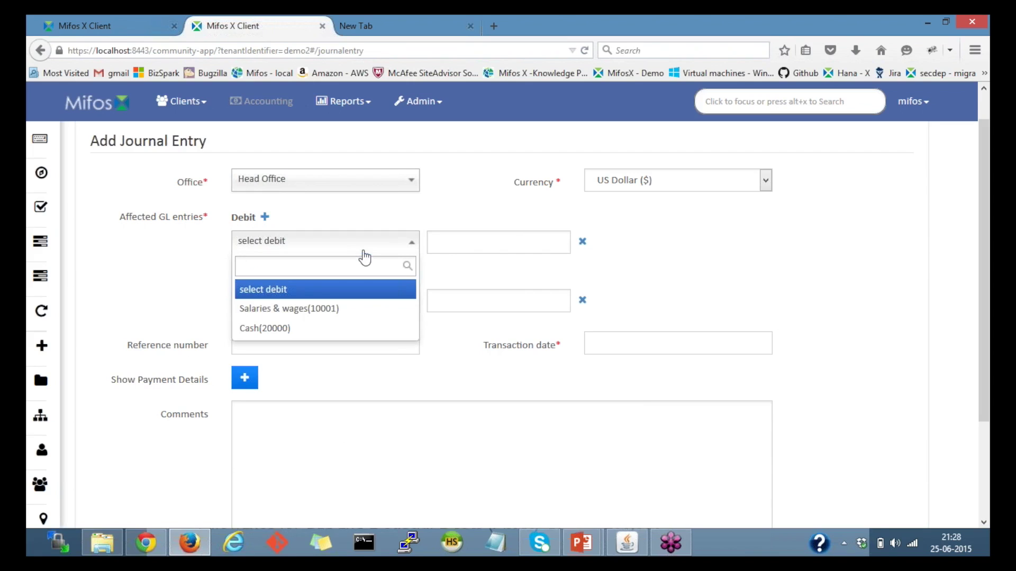
{"action": "left_click", "coordinate": [363, 310]}
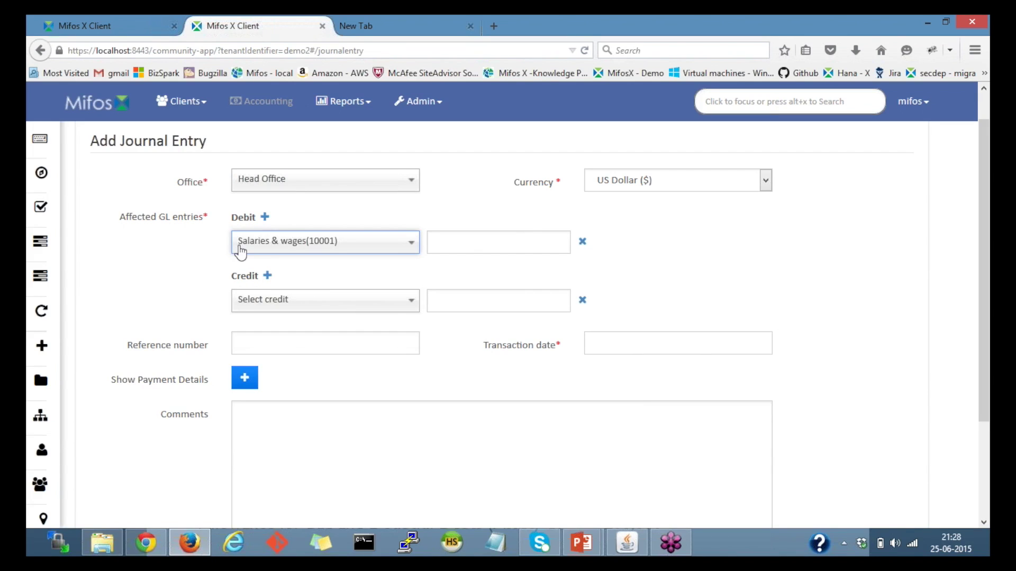
{"action": "left_click", "coordinate": [282, 304]}
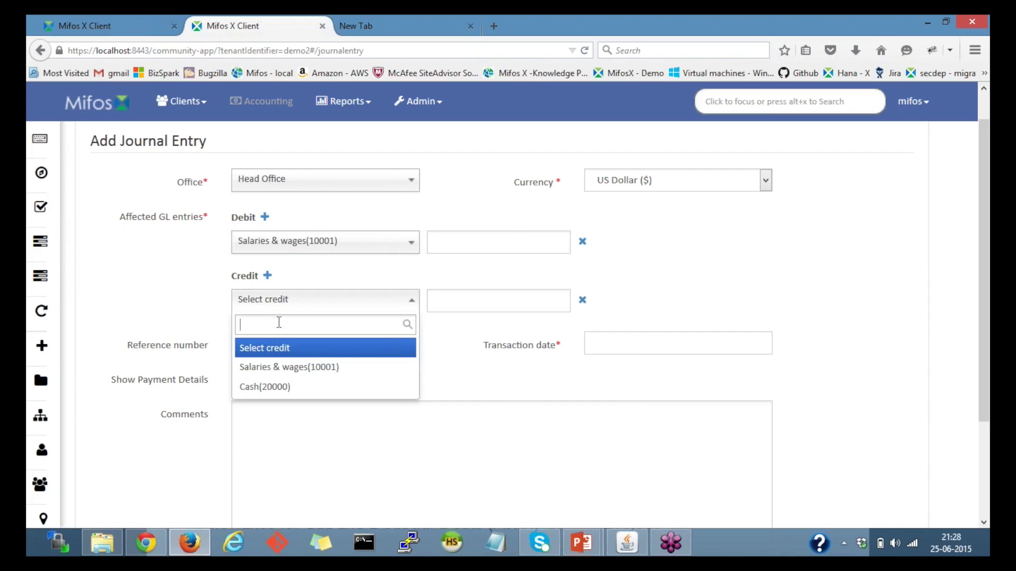
{"action": "left_click", "coordinate": [278, 392]}
Set the debit and credit amounts to 50,000 each and keep US Dollar ($) as the currency
{"action": "left_click", "coordinate": [497, 242]}
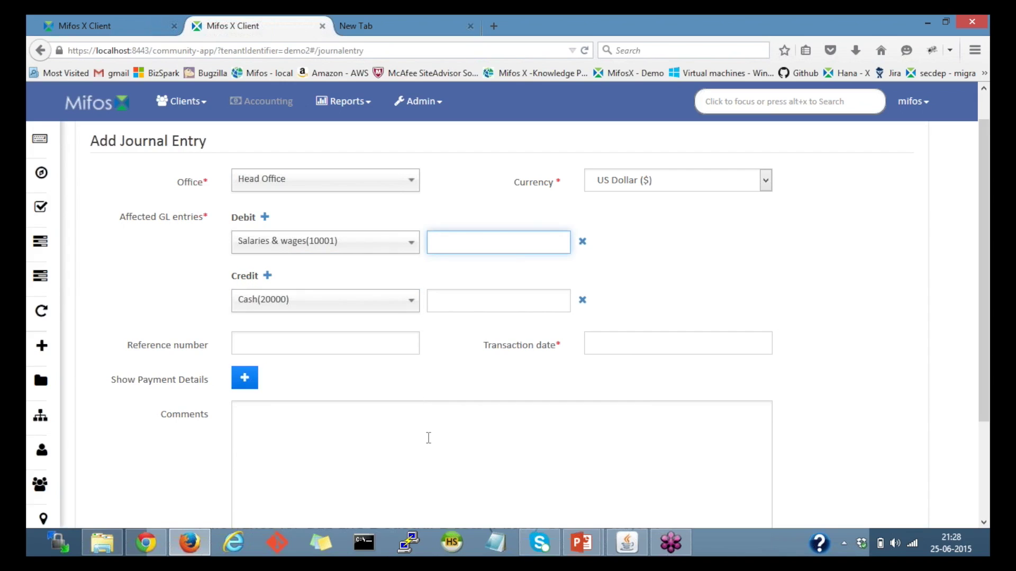
{"action": "type", "text": "50,000"}
{"action": "left_click", "coordinate": [516, 298]}
{"action": "type", "text": "50,000"}
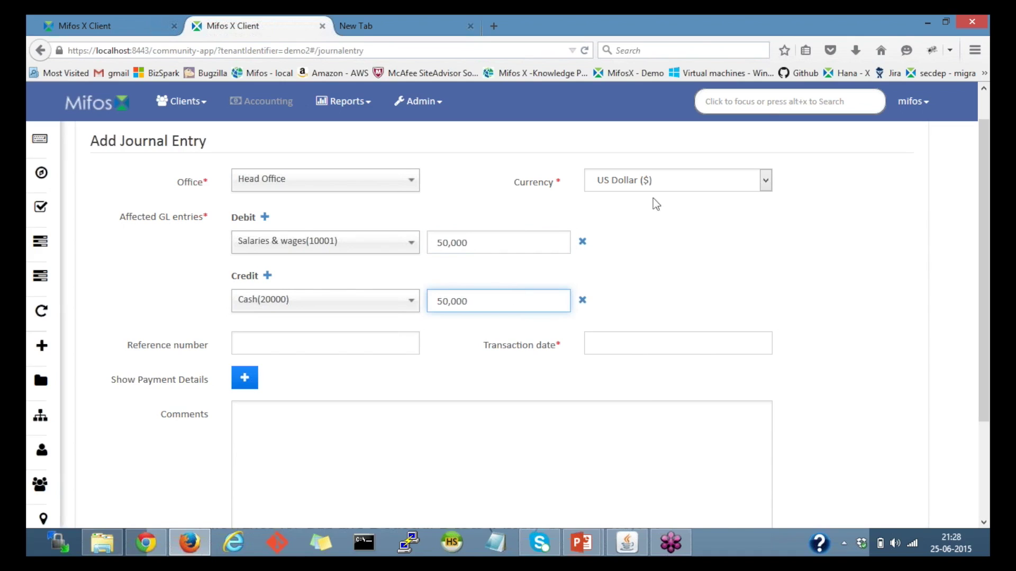
{"action": "left_click", "coordinate": [697, 179]}
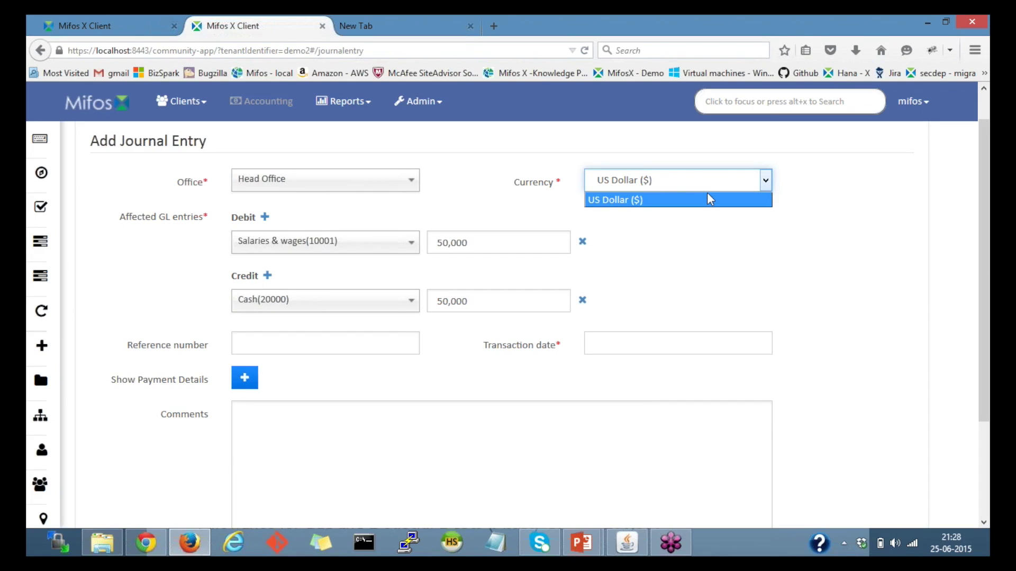
{"action": "left_click", "coordinate": [635, 276]}
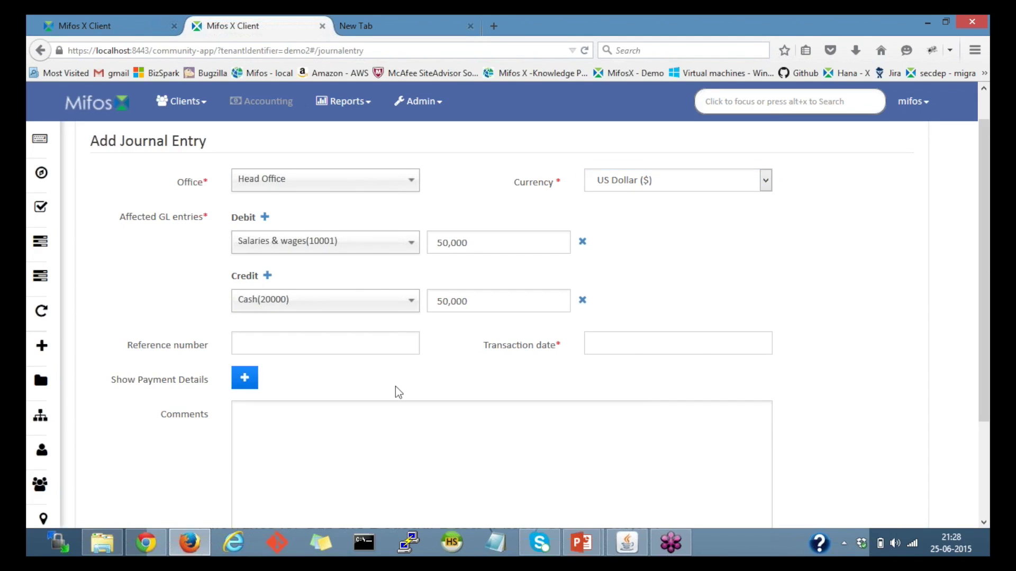
Enter the reference number 1xyz and set the transaction date to 25 June 2015
{"action": "left_click_drag", "start_coordinate": [988, 262], "coordinate": [987, 317]}
{"action": "left_click", "coordinate": [287, 268]}
{"action": "type", "text": "1"}
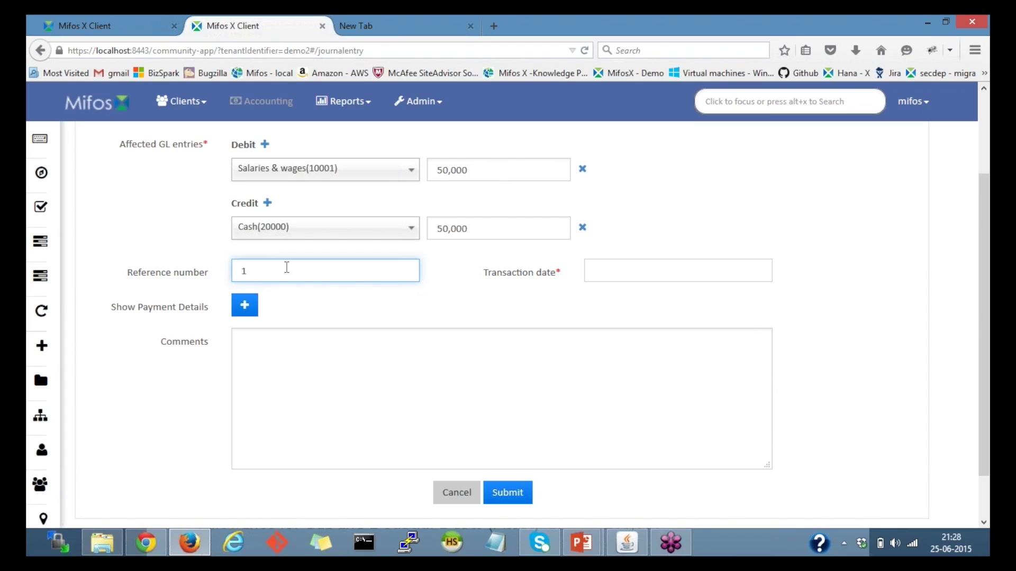
{"action": "type", "text": "xyz"}
{"action": "left_click", "coordinate": [630, 270]}
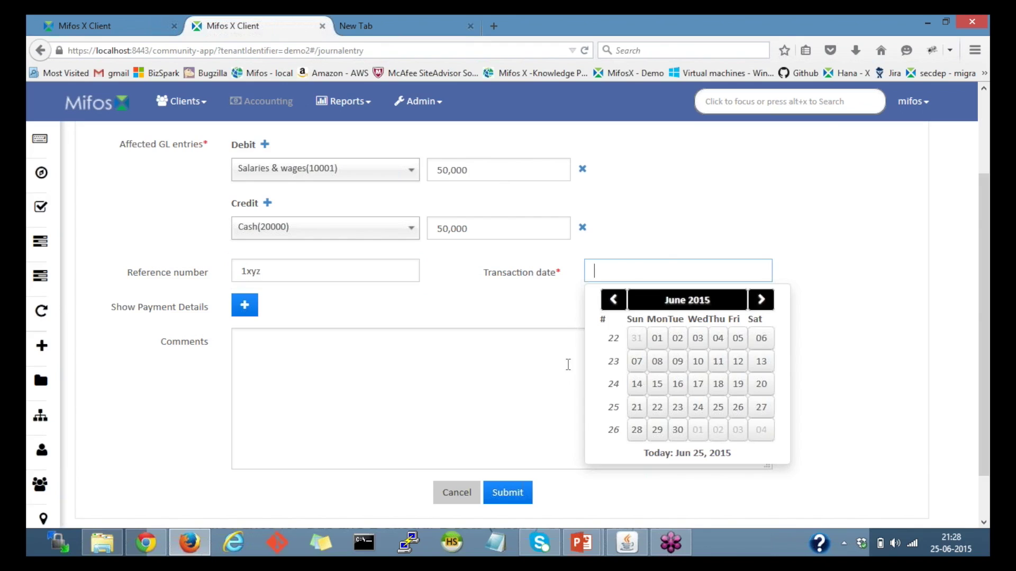
{"action": "left_click", "coordinate": [718, 407]}
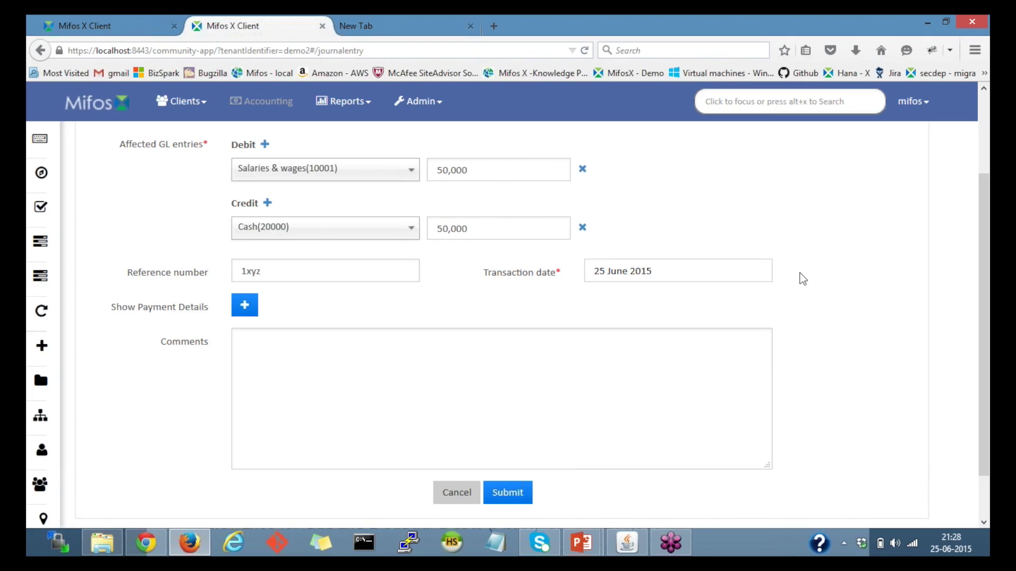
Show the payment details and look through the payment type, cheque, receipt and account fields, leaving them all blank
{"action": "left_click_drag", "start_coordinate": [986, 300], "coordinate": [987, 330]}
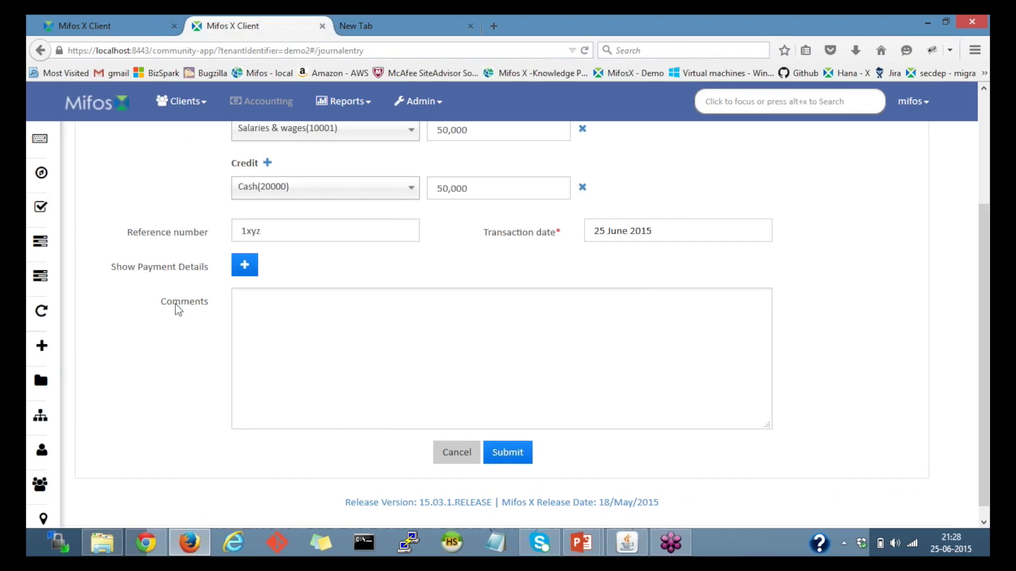
{"action": "left_click", "coordinate": [243, 268]}
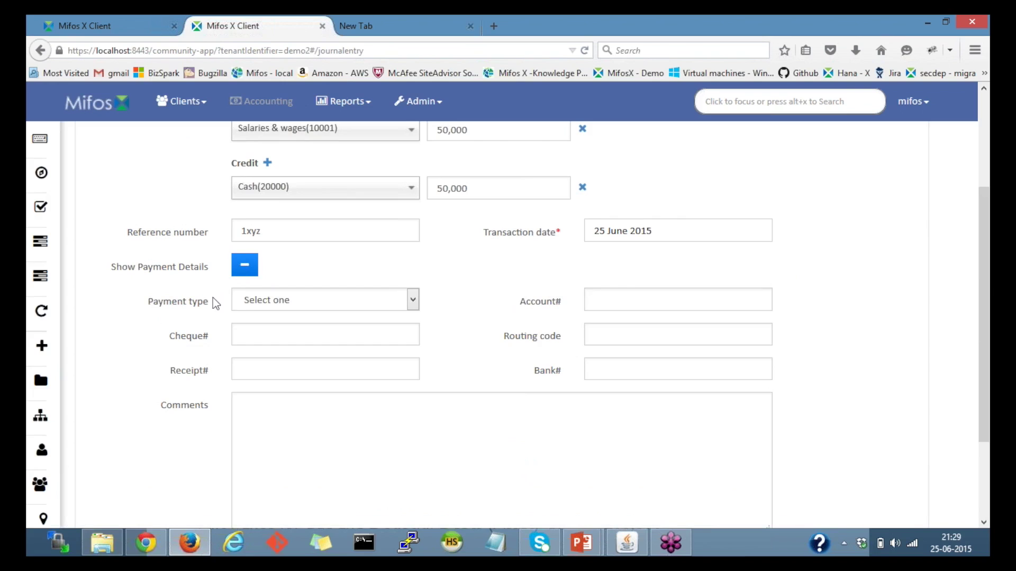
{"action": "left_click", "coordinate": [275, 299]}
{"action": "left_click", "coordinate": [368, 258]}
{"action": "left_click", "coordinate": [259, 333]}
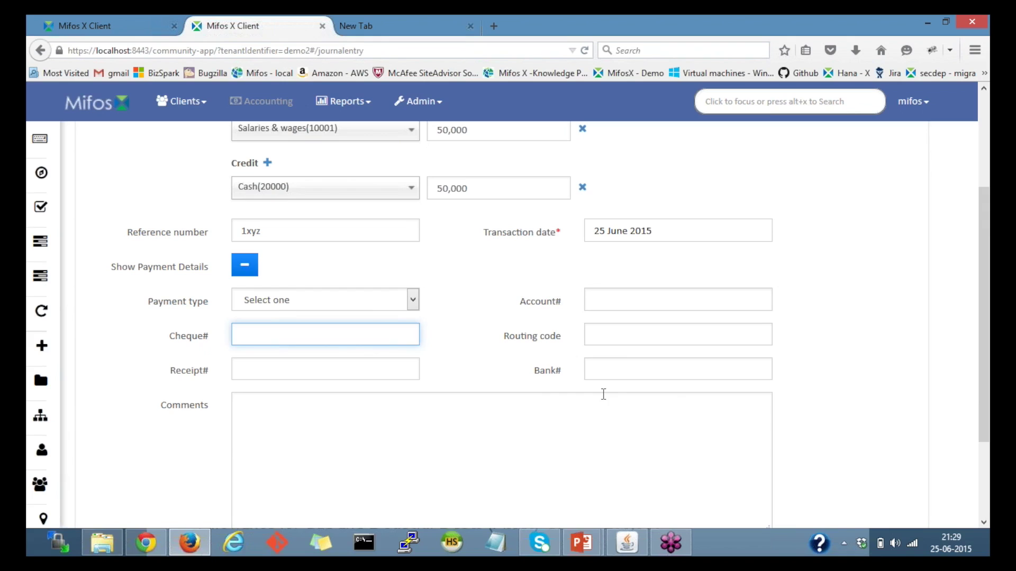
{"action": "left_click", "coordinate": [372, 363]}
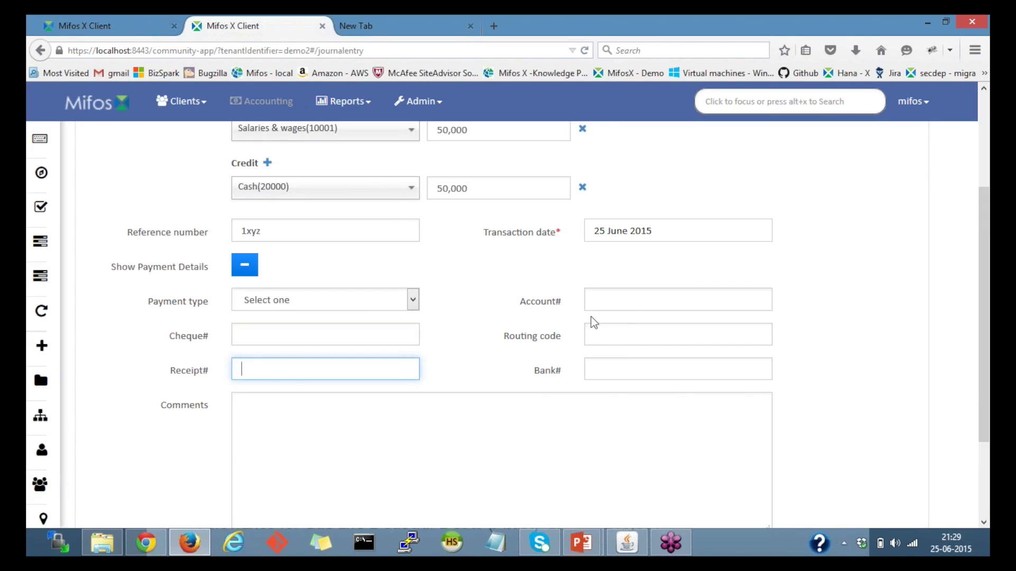
{"action": "left_click", "coordinate": [623, 301]}
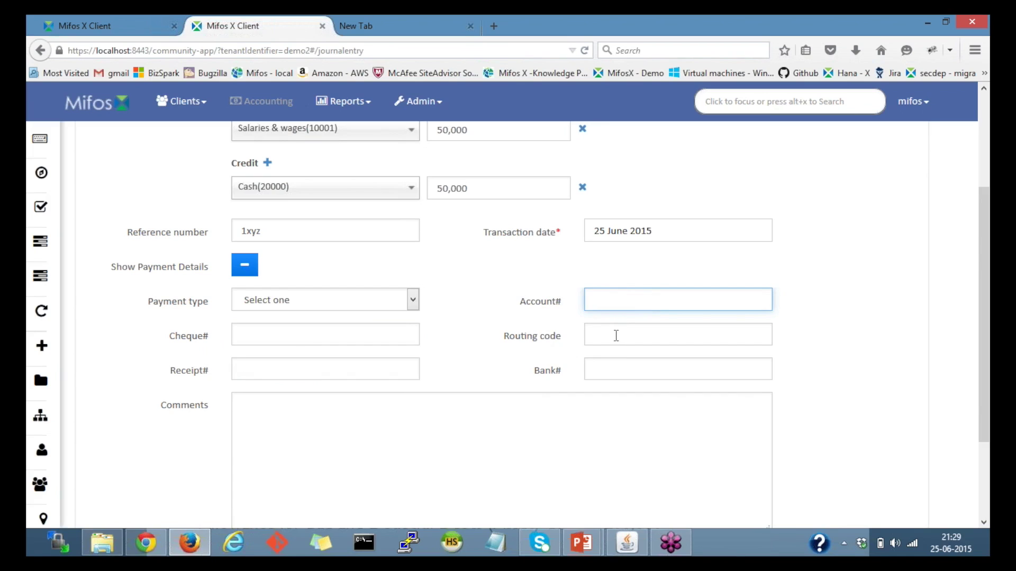
Leave the comments empty and submit the journal entry
{"action": "left_click", "coordinate": [517, 443]}
{"action": "left_click_drag", "start_coordinate": [982, 318], "coordinate": [982, 399]}
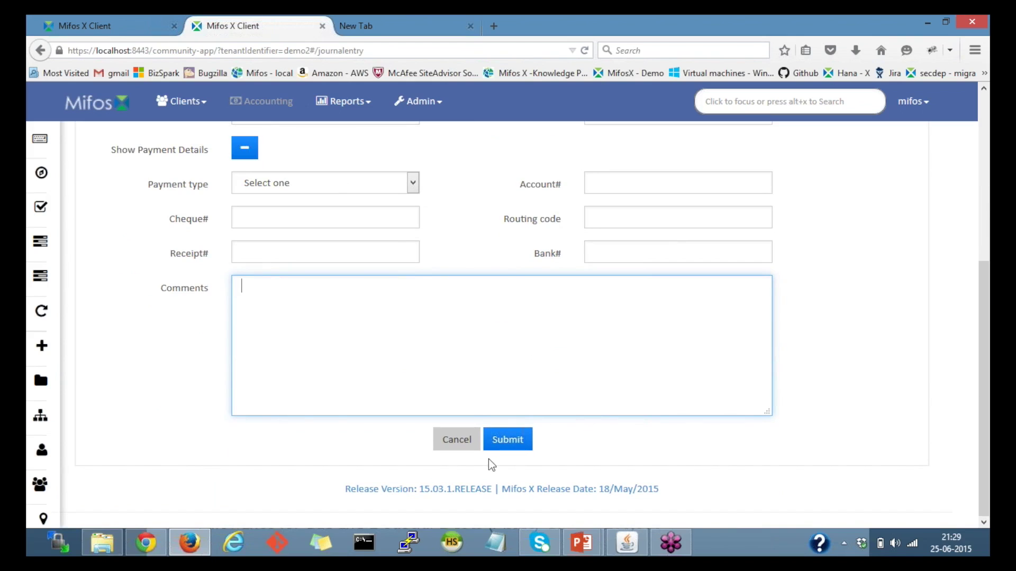
{"action": "mouse_move", "coordinate": [984, 402]}
{"action": "left_mouse_down"}
{"action": "mouse_move", "coordinate": [986, 236]}
{"action": "mouse_move", "coordinate": [979, 409]}
{"action": "left_mouse_up"}
{"action": "left_click", "coordinate": [508, 436]}
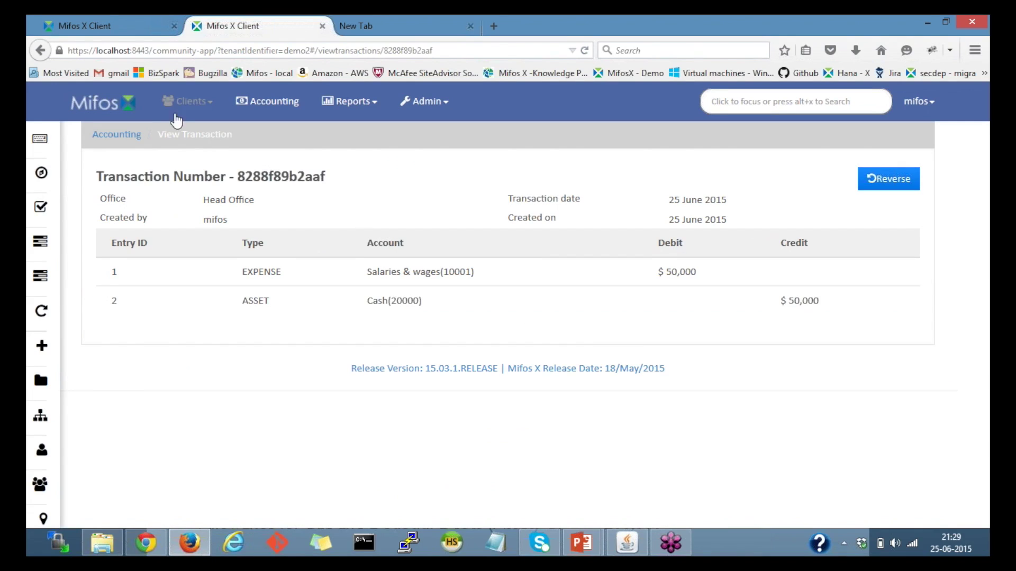
Search all journal entries without any filters and open the Salaries & wages(10001) debit entry
{"action": "left_click", "coordinate": [290, 105]}
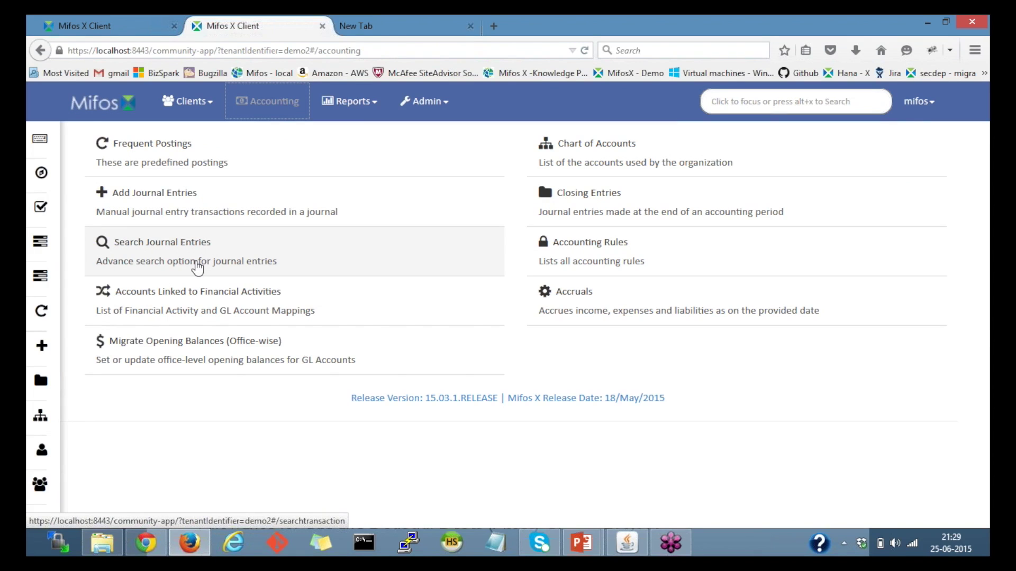
{"action": "left_click", "coordinate": [196, 262]}
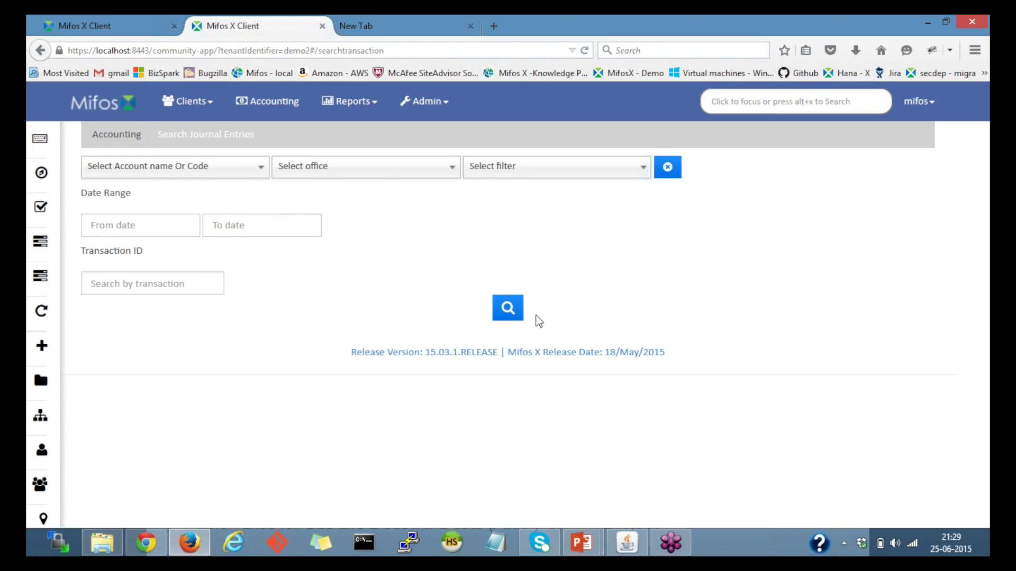
{"action": "left_click", "coordinate": [508, 310]}
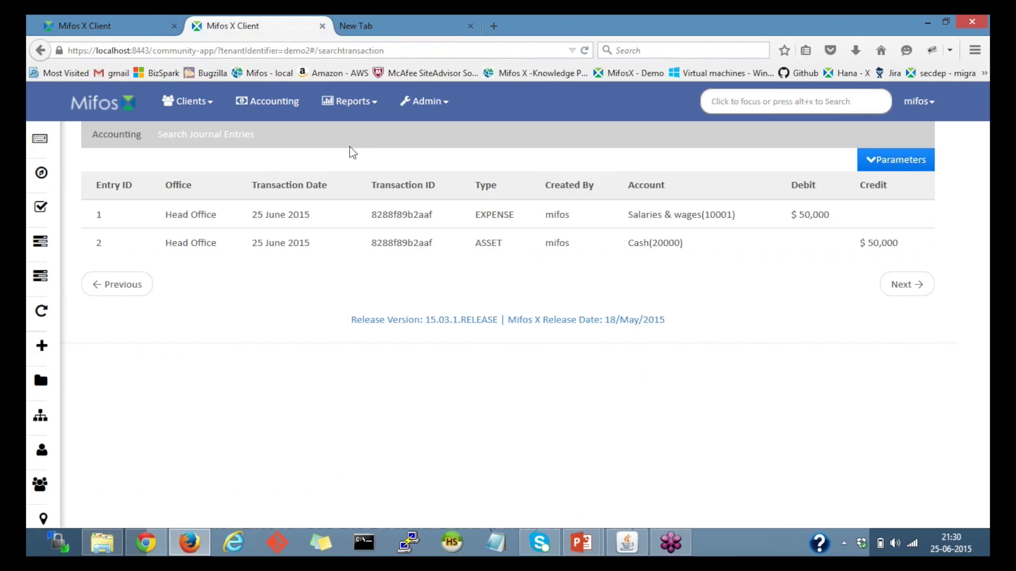
{"action": "left_click", "coordinate": [353, 221]}
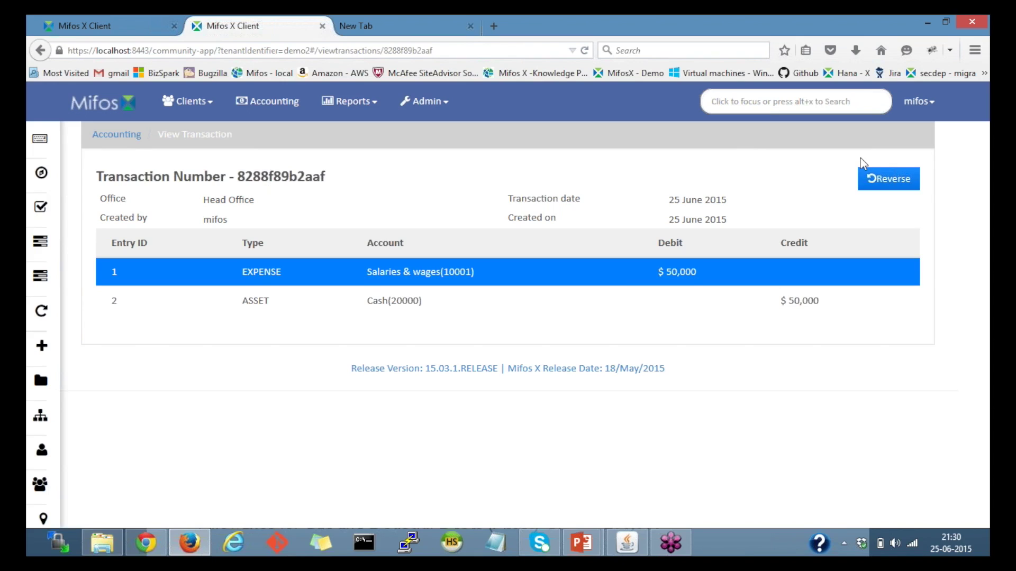
Reverse the salaries transaction without a comment and open the new reversing transaction
{"action": "left_click", "coordinate": [879, 182]}
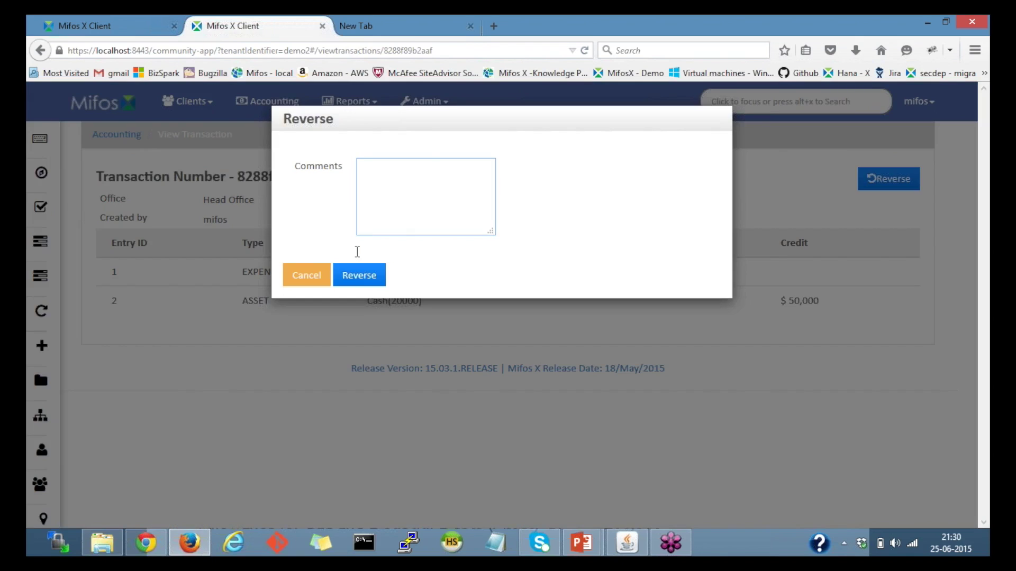
{"action": "left_click", "coordinate": [363, 283]}
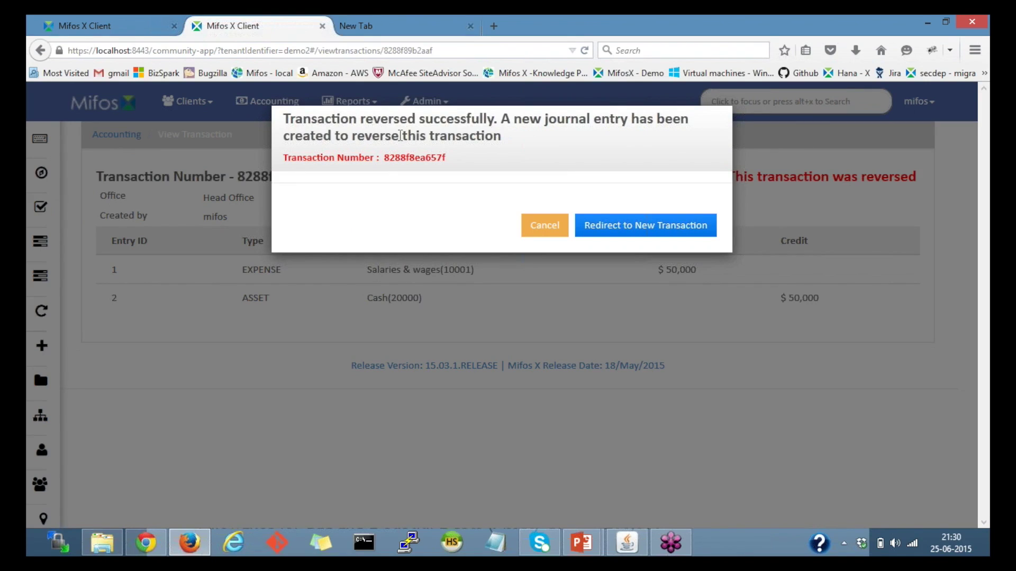
{"action": "left_click", "coordinate": [597, 227]}
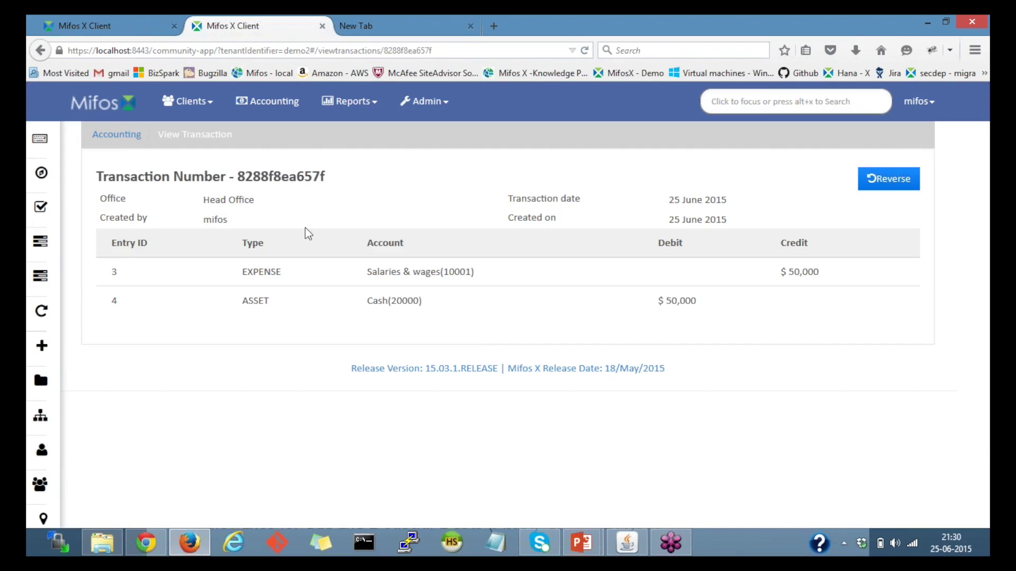
Search the journal entries again to review the original and reversing postings, and return to the accounting overview
{"action": "left_click", "coordinate": [126, 135]}
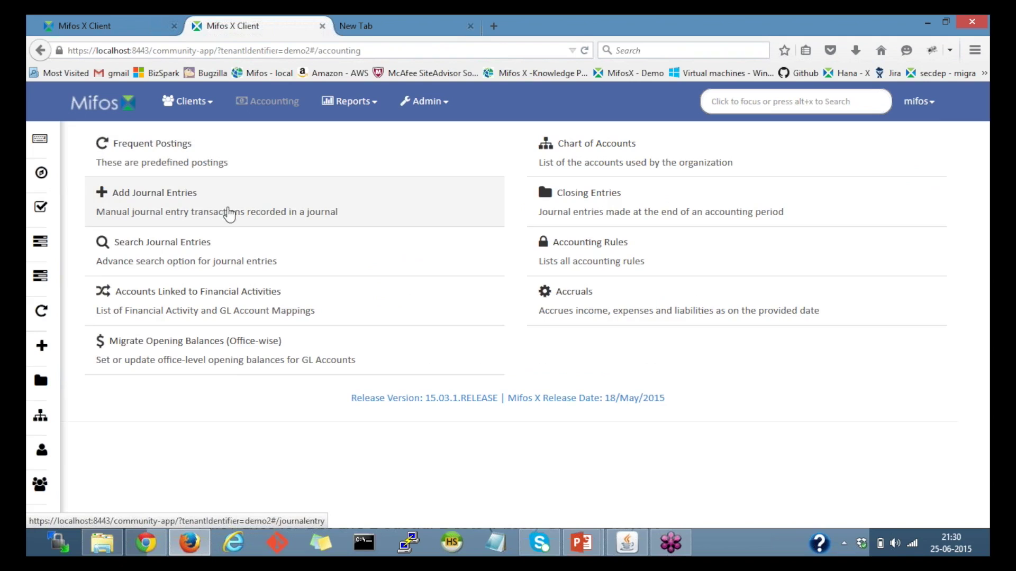
{"action": "left_click", "coordinate": [210, 247]}
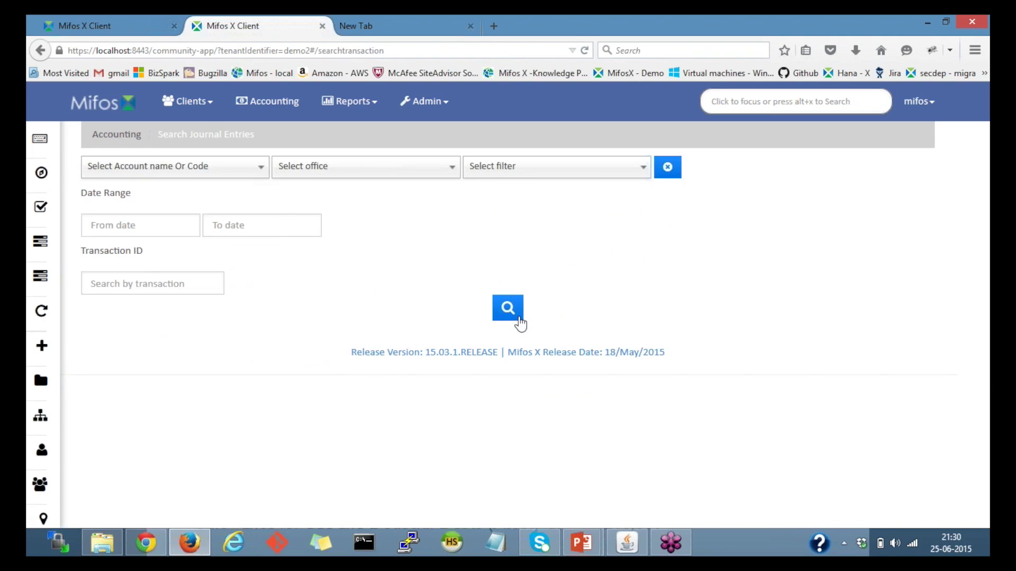
{"action": "left_click", "coordinate": [508, 310]}
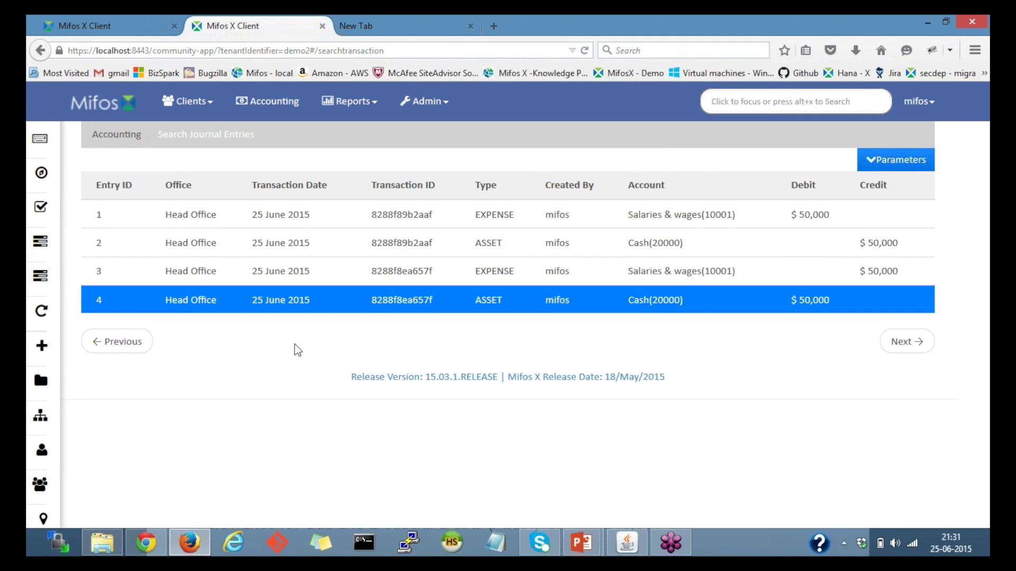
{"action": "left_click", "coordinate": [117, 136]}
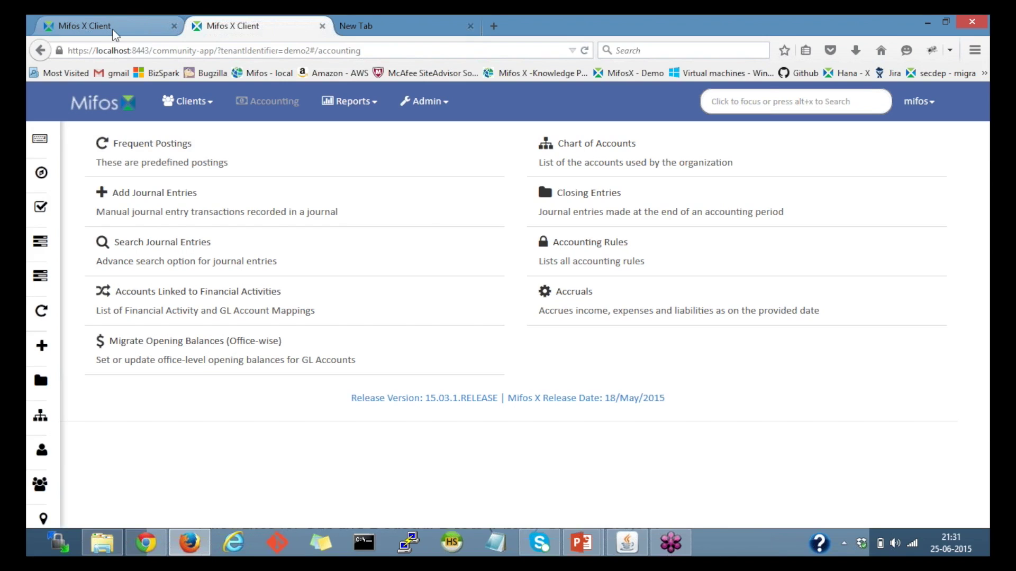
Switch to the demo2.openmf.org Mifos X site and look through its chart of accounts across all account types
{"action": "left_click", "coordinate": [114, 34]}
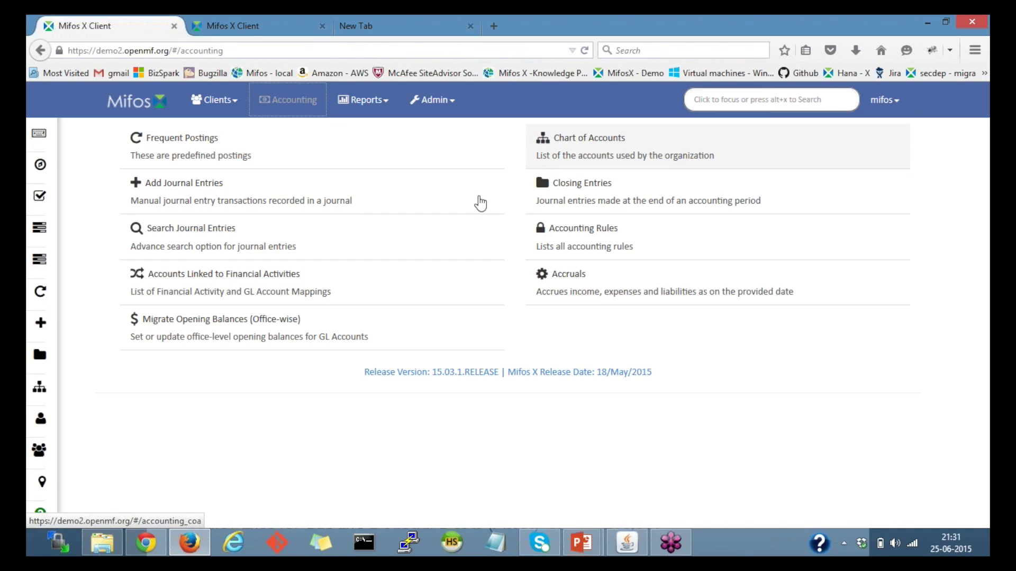
{"action": "left_click", "coordinate": [672, 164]}
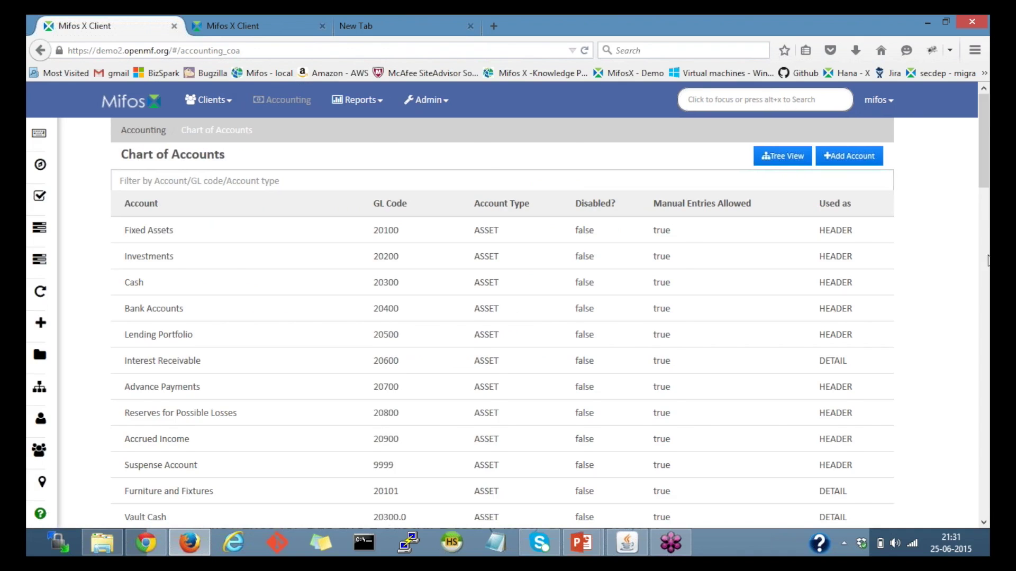
{"action": "scroll", "coordinate": [986, 277], "scroll_direction": "down", "scroll_amount": 3}
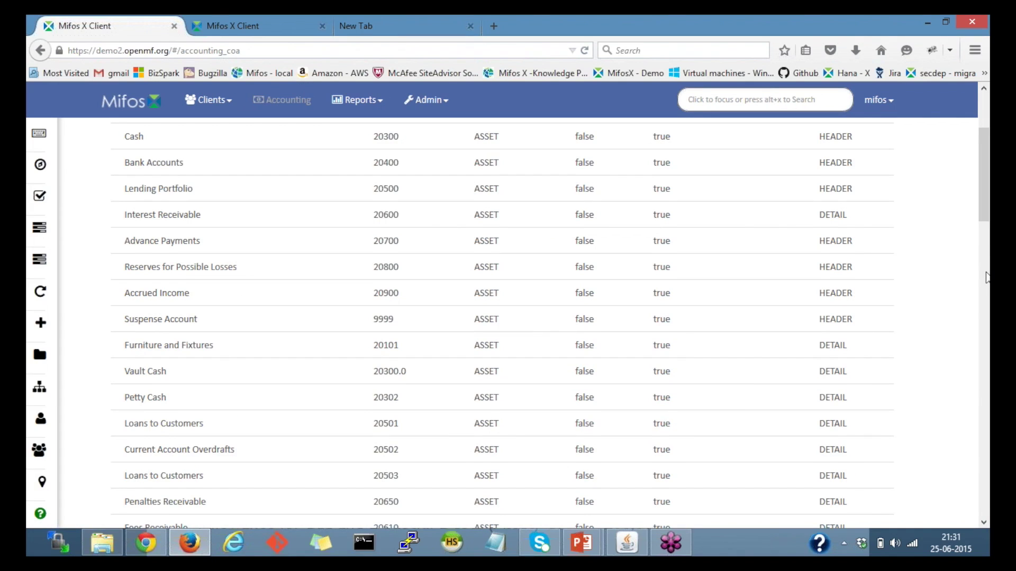
{"action": "scroll", "coordinate": [987, 277], "scroll_direction": "down", "scroll_amount": 10}
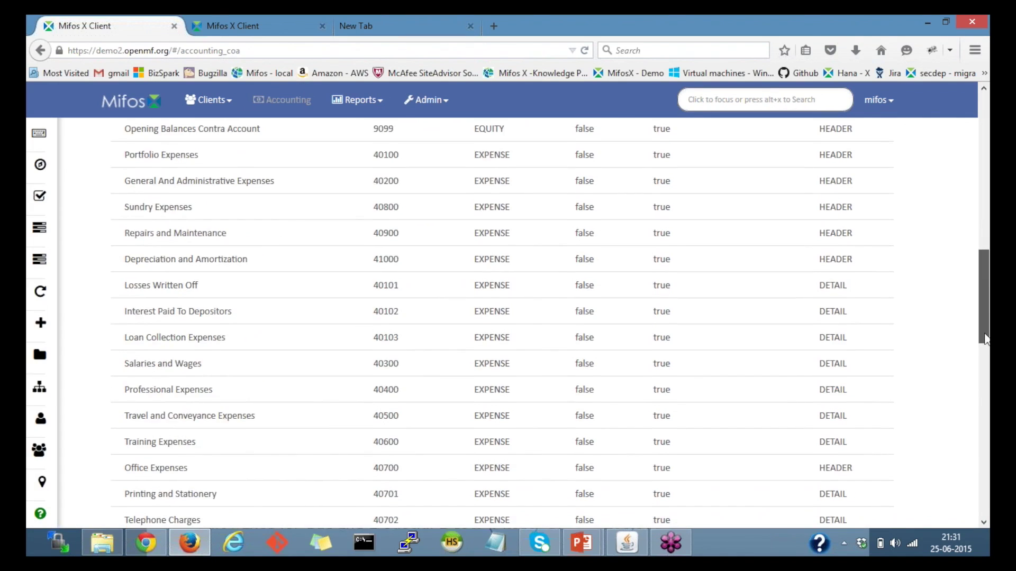
{"action": "scroll", "coordinate": [986, 338], "scroll_direction": "down", "scroll_amount": 15}
{"action": "scroll", "coordinate": [987, 418], "scroll_direction": "up", "scroll_amount": 5}
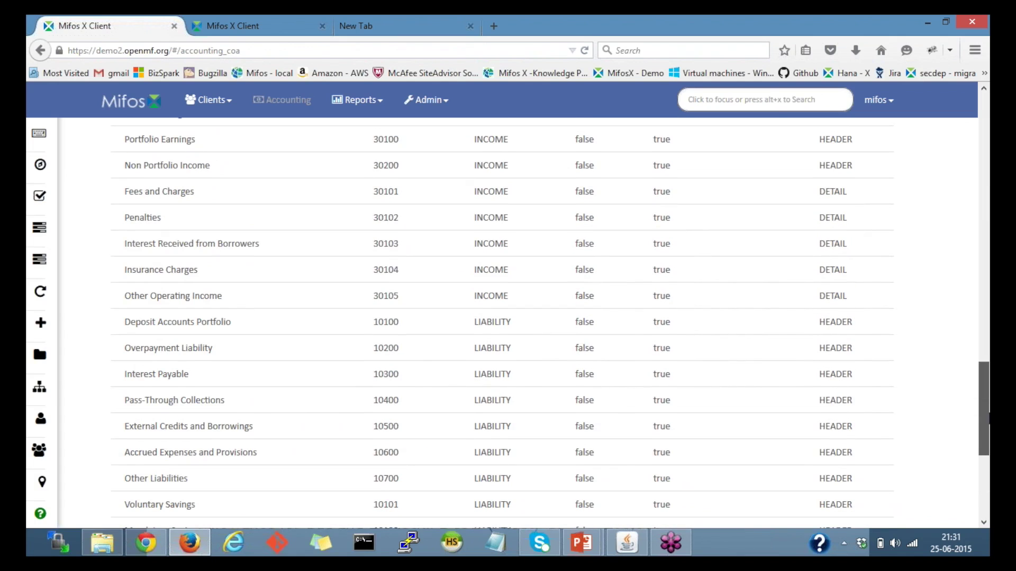
{"action": "scroll", "coordinate": [987, 418], "scroll_direction": "up", "scroll_amount": 10}
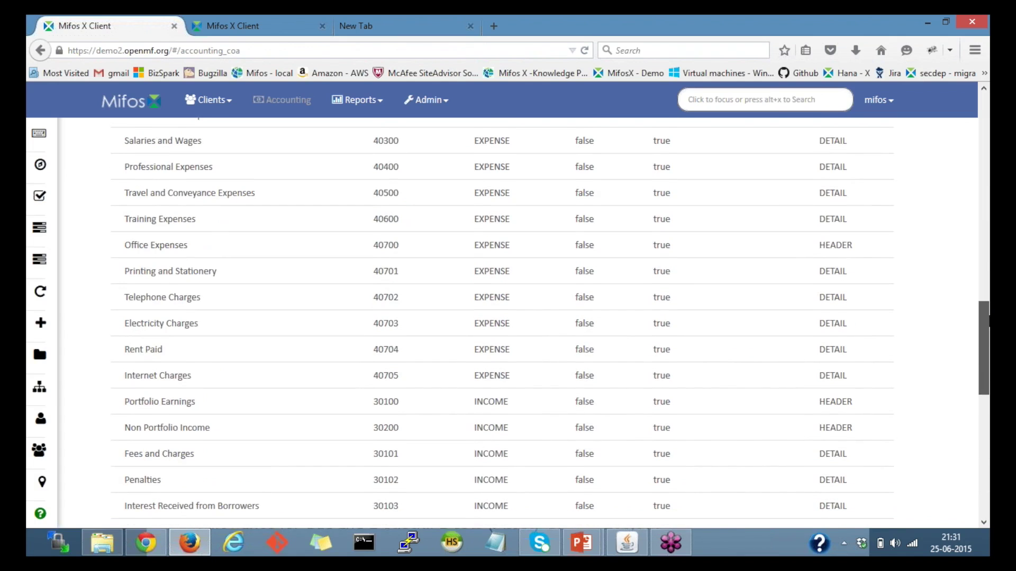
{"action": "scroll", "coordinate": [988, 418], "scroll_direction": "up", "scroll_amount": 10}
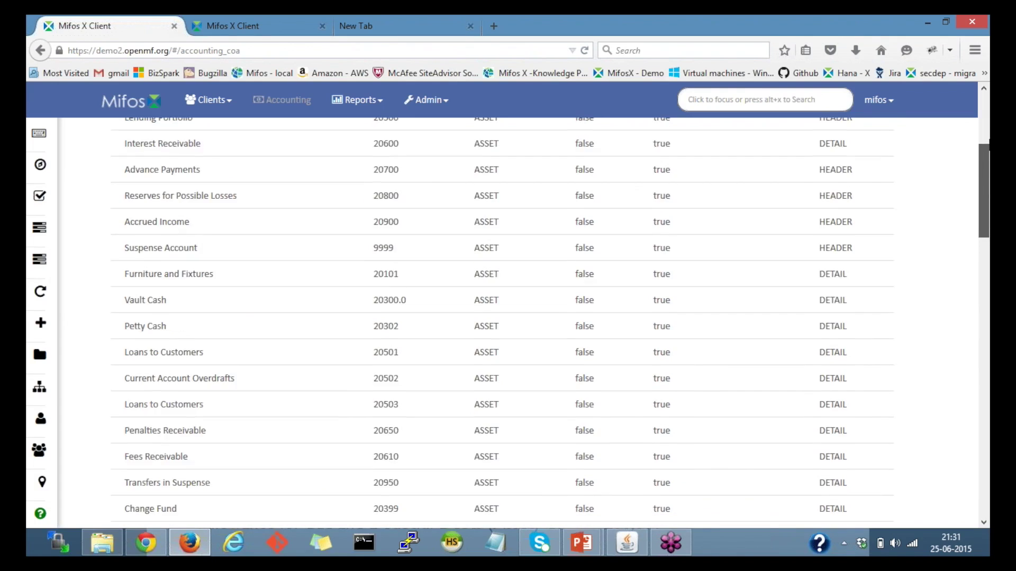
{"action": "scroll", "coordinate": [988, 418], "scroll_direction": "up", "scroll_amount": 5}
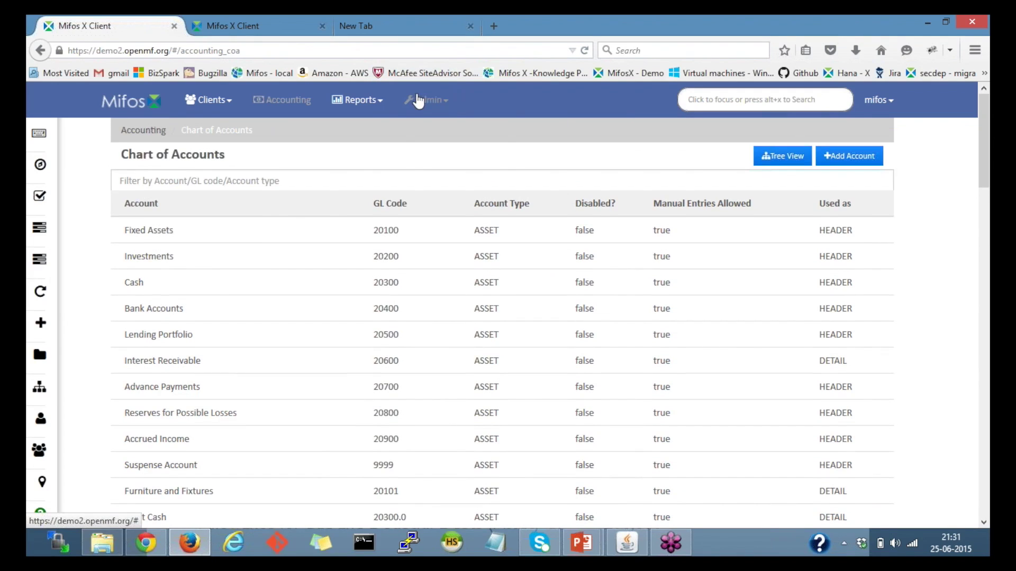
Go to the loan products list and start creating a new loan product
{"action": "left_click", "coordinate": [418, 100]}
{"action": "left_click", "coordinate": [424, 186]}
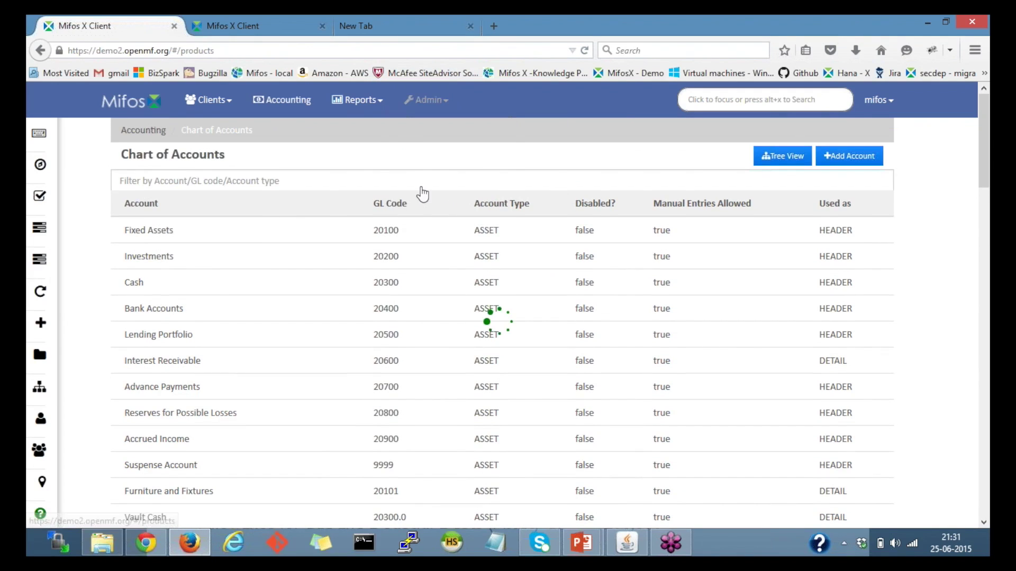
{"action": "left_click", "coordinate": [301, 159]}
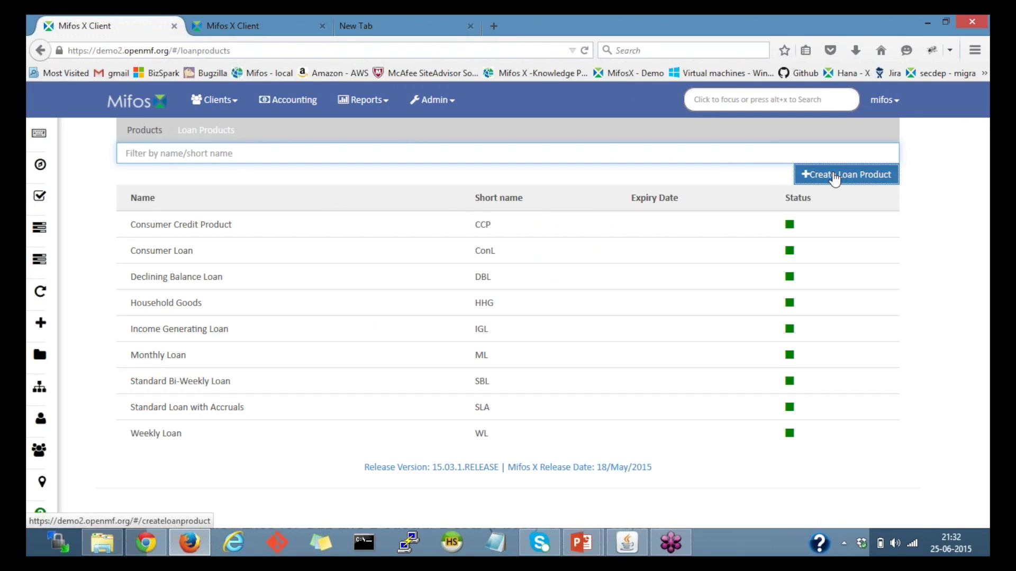
{"action": "left_click", "coordinate": [835, 178]}
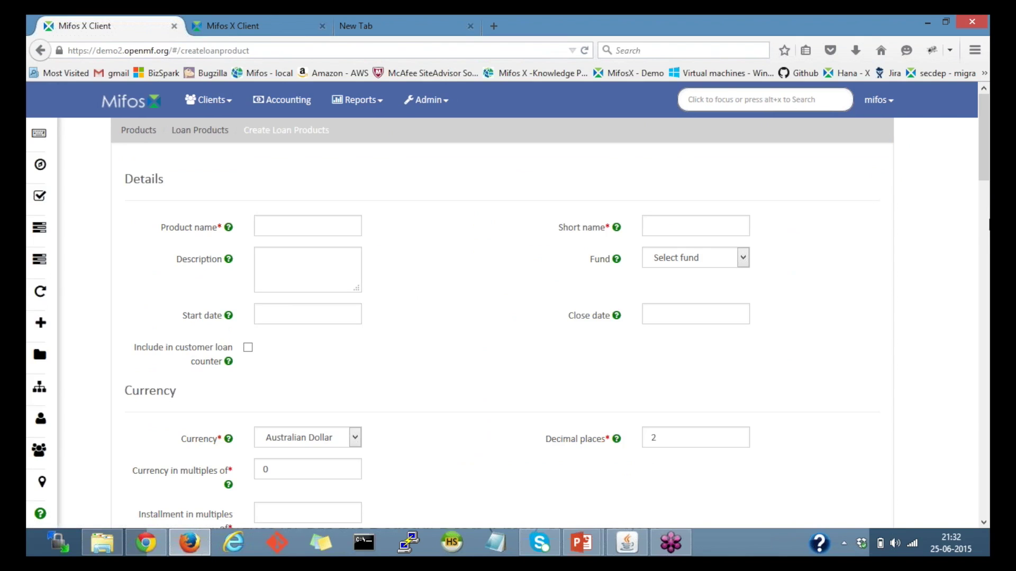
Set the accounting method of the new loan product to Cash
{"action": "scroll", "coordinate": [987, 248], "scroll_direction": "down", "scroll_amount": 15}
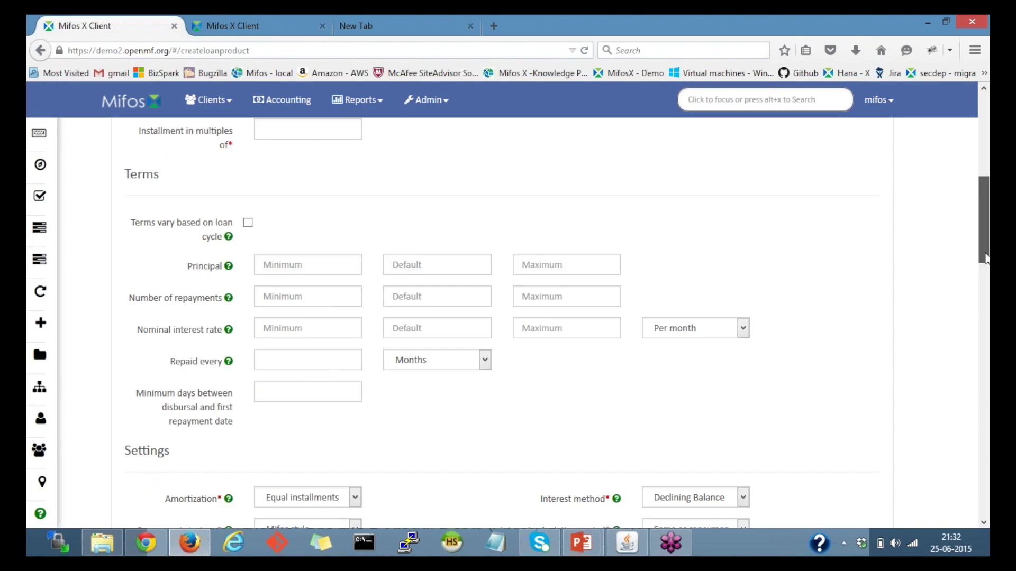
{"action": "scroll", "coordinate": [988, 452], "scroll_direction": "down", "scroll_amount": 10}
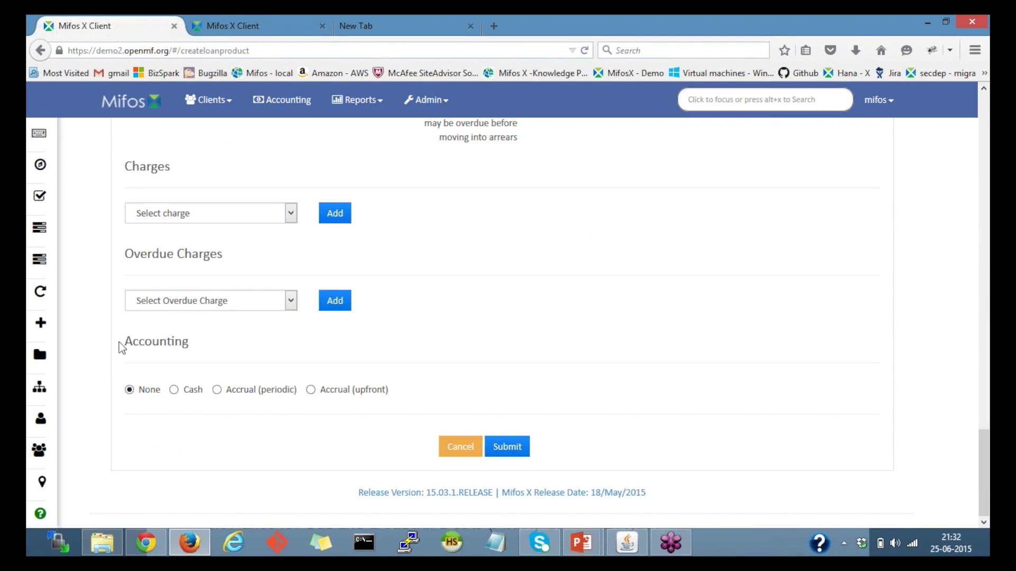
{"action": "left_click_drag", "start_coordinate": [121, 348], "coordinate": [207, 345]}
{"action": "left_click", "coordinate": [206, 345]}
{"action": "left_click", "coordinate": [174, 390]}
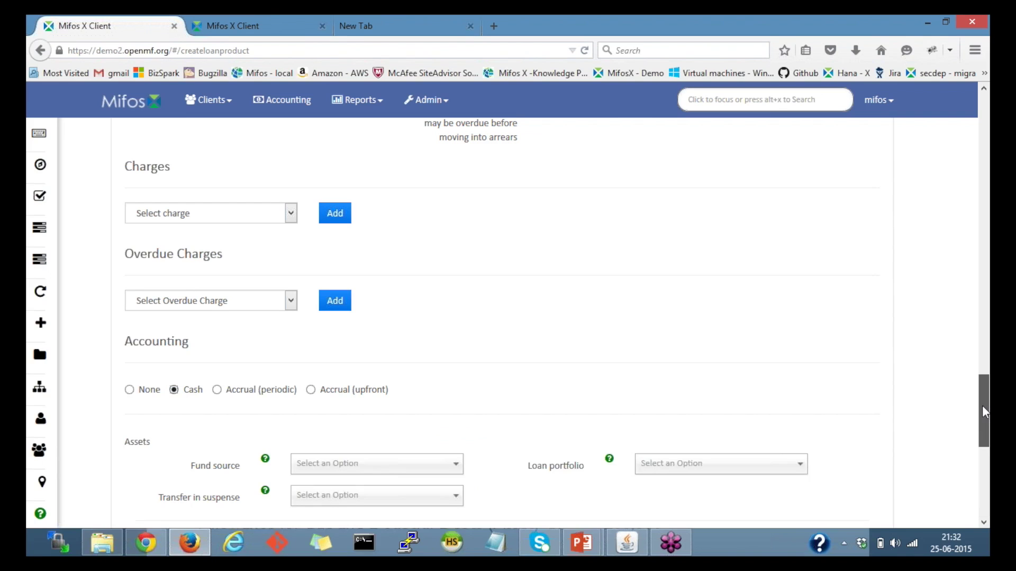
Check the help note for the fund source under Assets and set the fund source to Bank Account 1
{"action": "left_click_drag", "start_coordinate": [984, 412], "coordinate": [984, 458]}
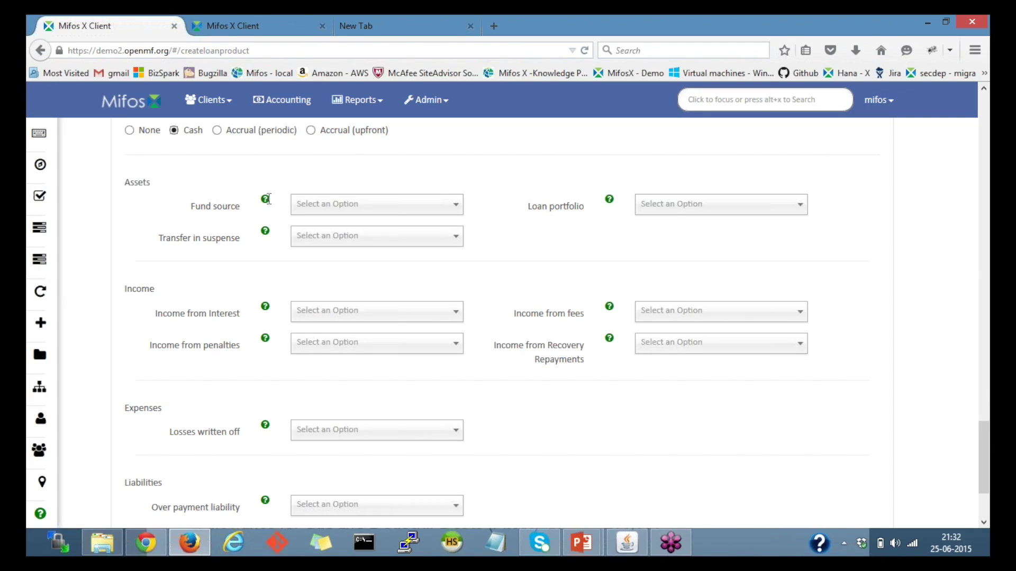
{"action": "mouse_move", "coordinate": [267, 199]}
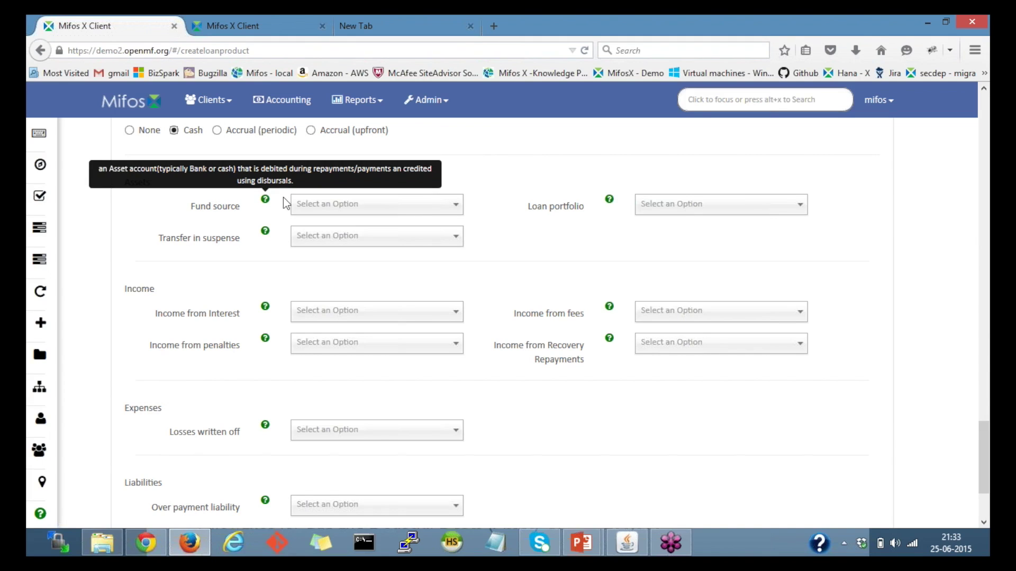
{"action": "left_click", "coordinate": [339, 213]}
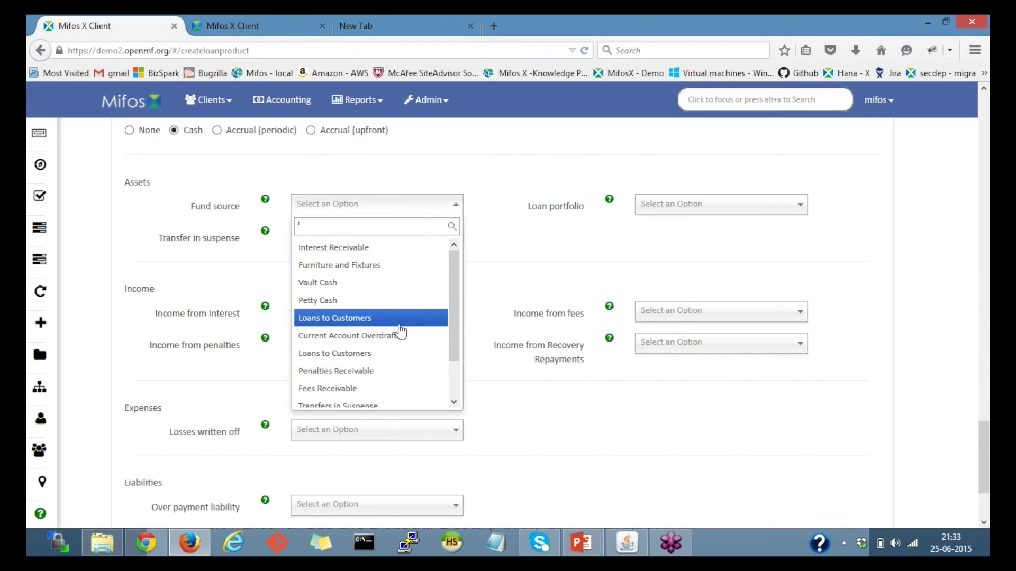
{"action": "left_click_drag", "start_coordinate": [454, 296], "coordinate": [458, 313]}
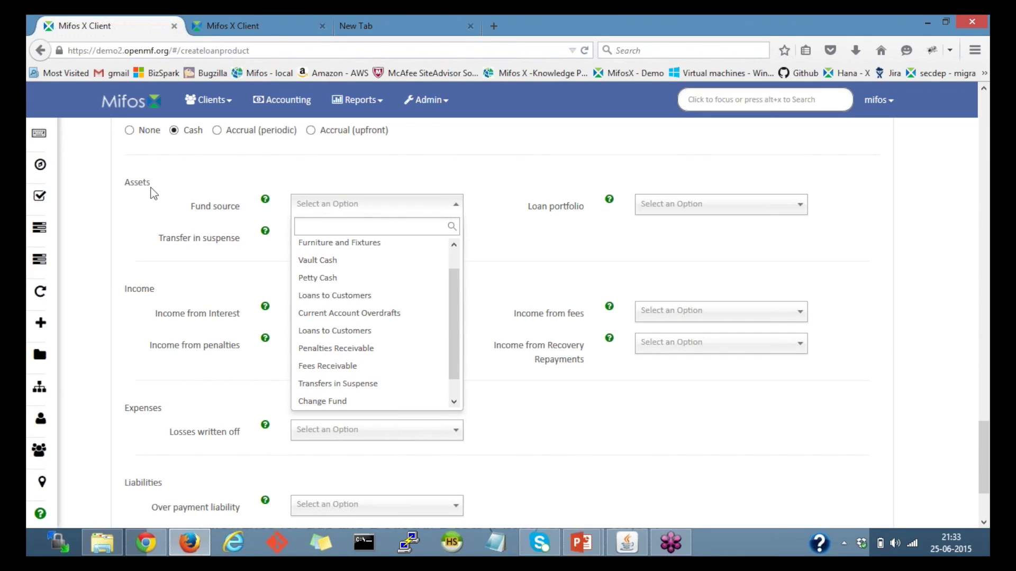
{"action": "left_click_drag", "start_coordinate": [454, 303], "coordinate": [458, 273]}
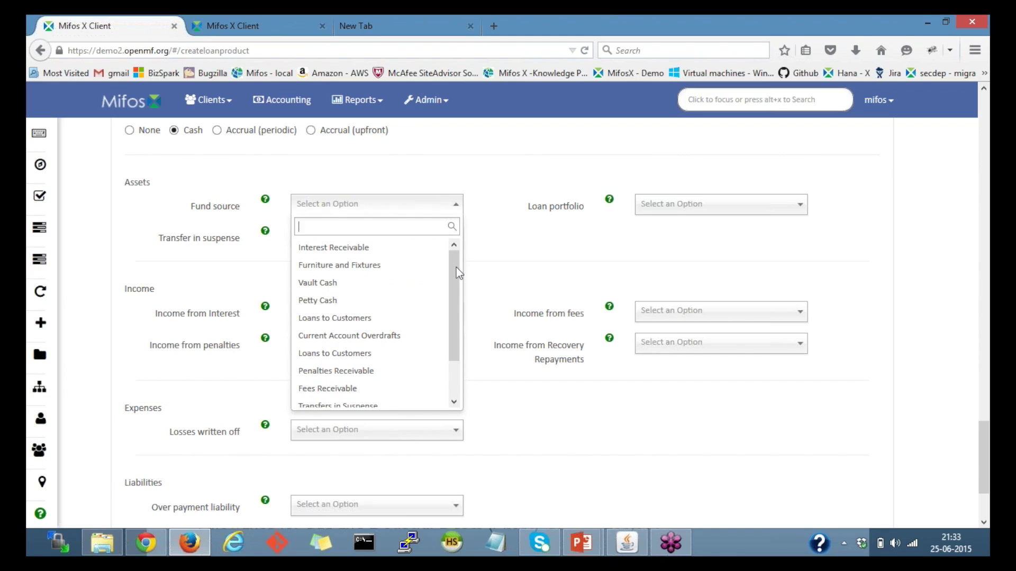
{"action": "scroll", "coordinate": [454, 295], "scroll_direction": "down", "scroll_amount": 2}
{"action": "scroll", "coordinate": [456, 295], "scroll_direction": "down", "scroll_amount": 2}
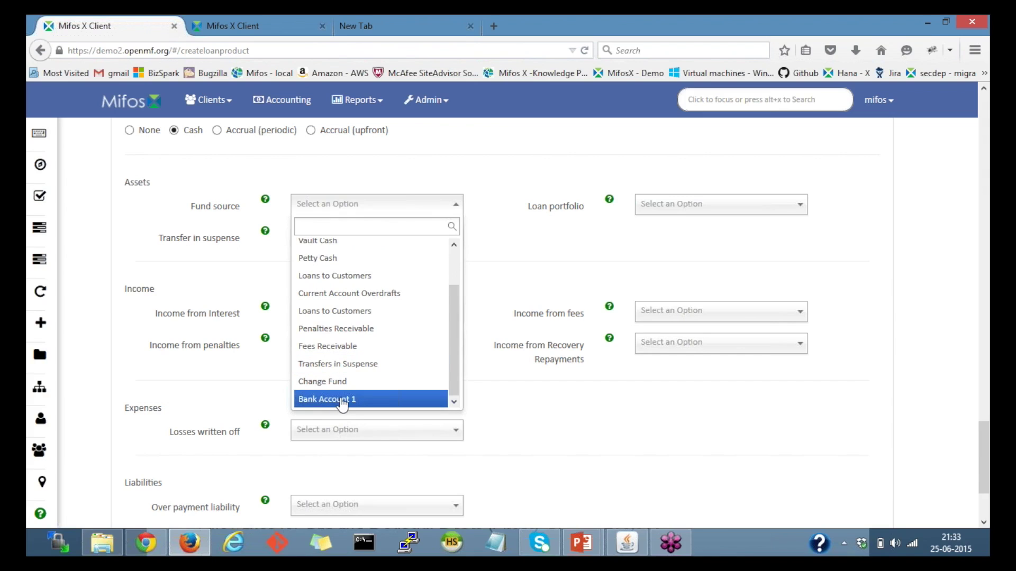
{"action": "left_click", "coordinate": [343, 400]}
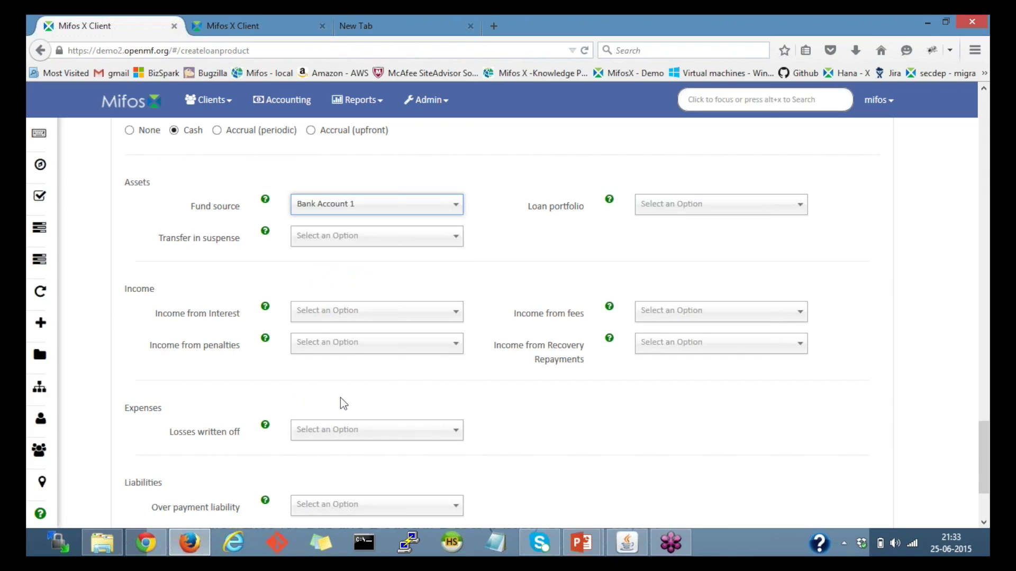
Set the loan portfolio account to Loans to Customers and the transfer in suspense account to Transfers in Suspense
{"action": "left_click", "coordinate": [703, 211]}
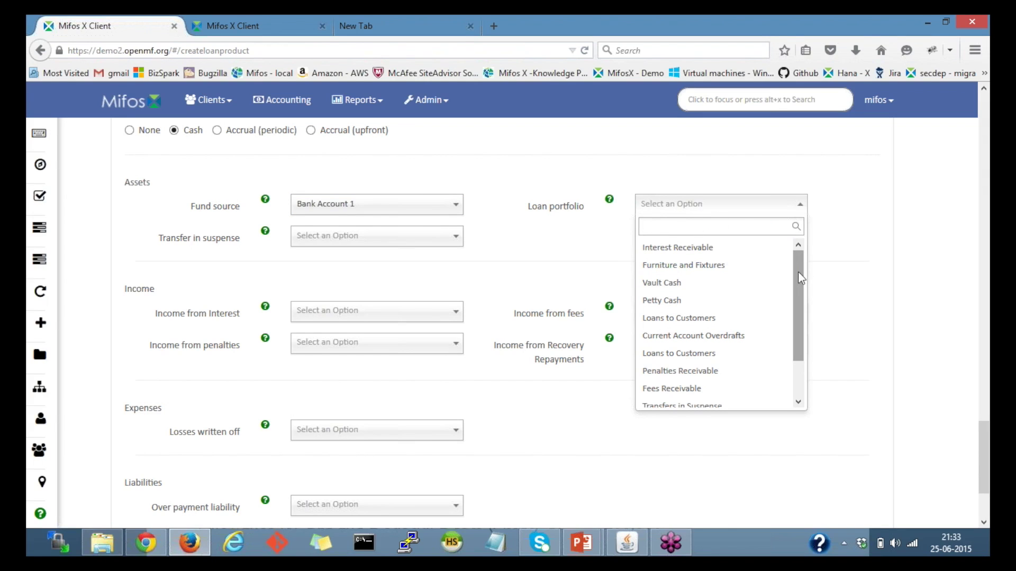
{"action": "left_click_drag", "start_coordinate": [801, 278], "coordinate": [787, 323]}
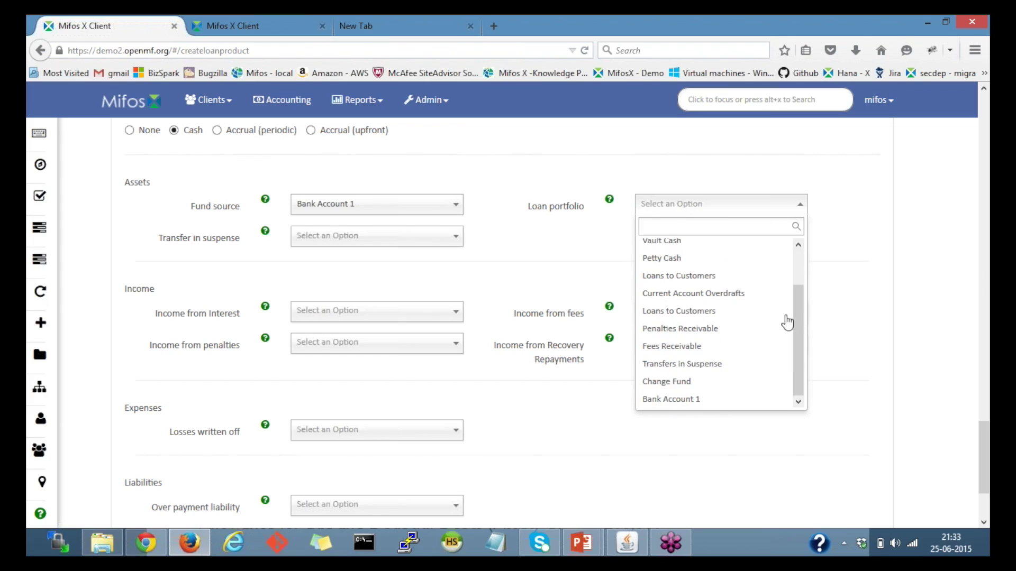
{"action": "left_click", "coordinate": [720, 311]}
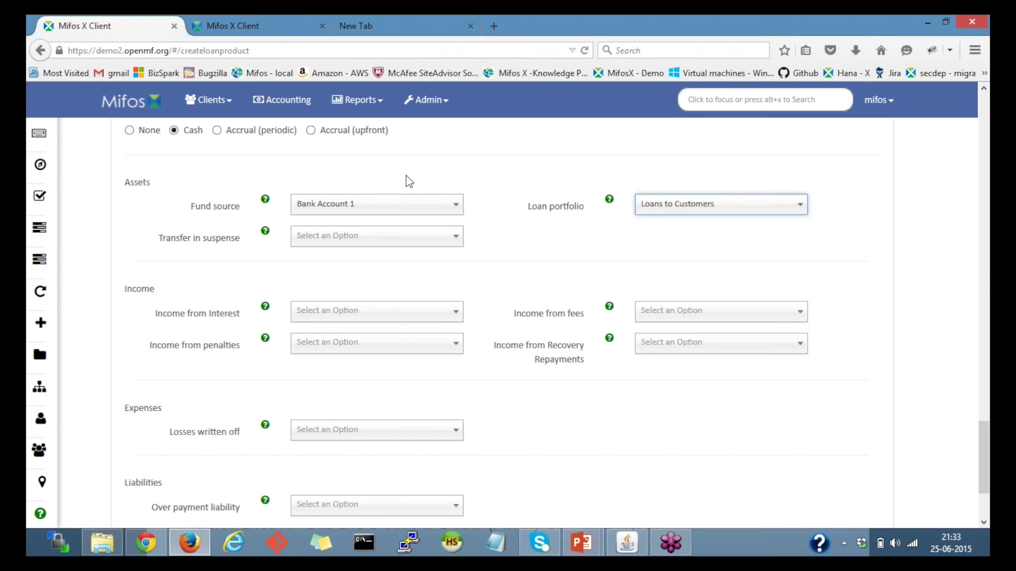
{"action": "left_click", "coordinate": [397, 239]}
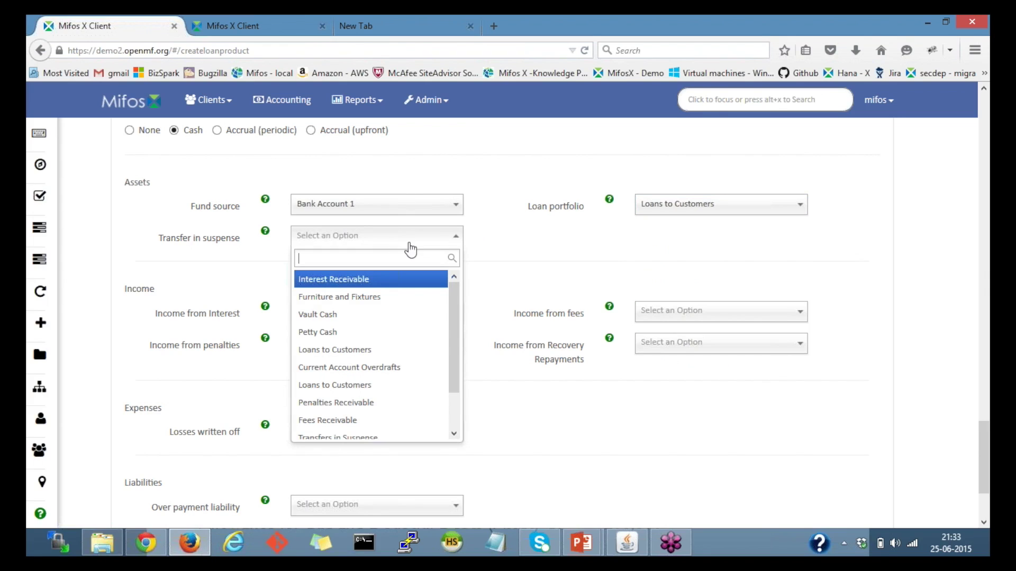
{"action": "scroll", "coordinate": [455, 328], "scroll_direction": "down", "scroll_amount": 2}
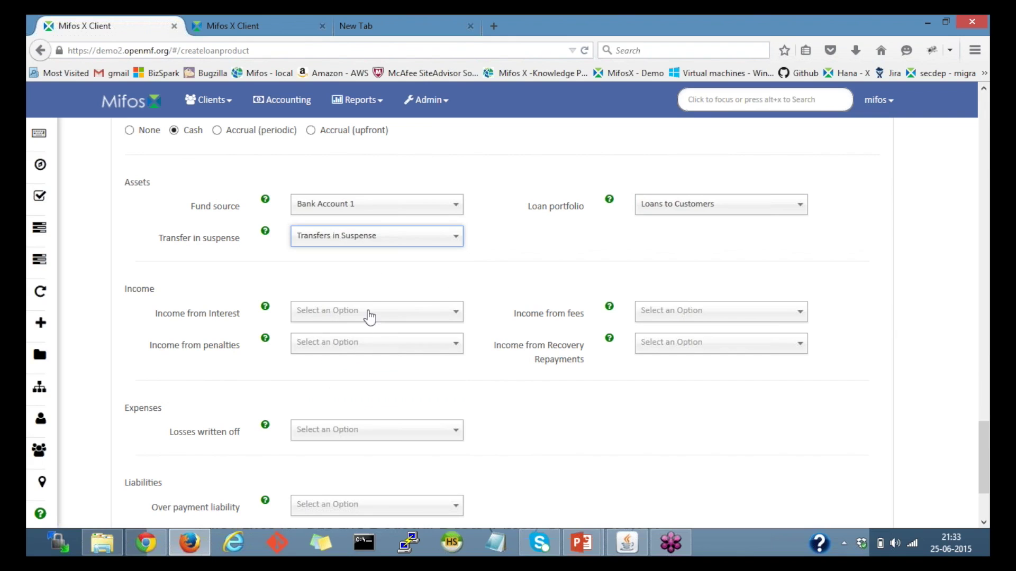
Map both income from interest and income from fees to Interest Received from Borrowers
{"action": "left_click", "coordinate": [374, 317]}
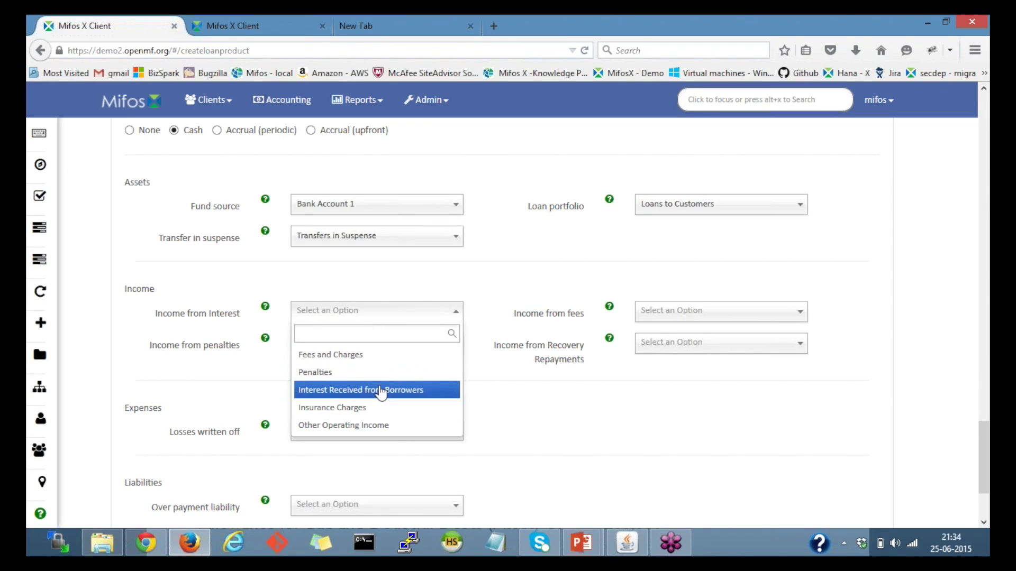
{"action": "left_click", "coordinate": [381, 392]}
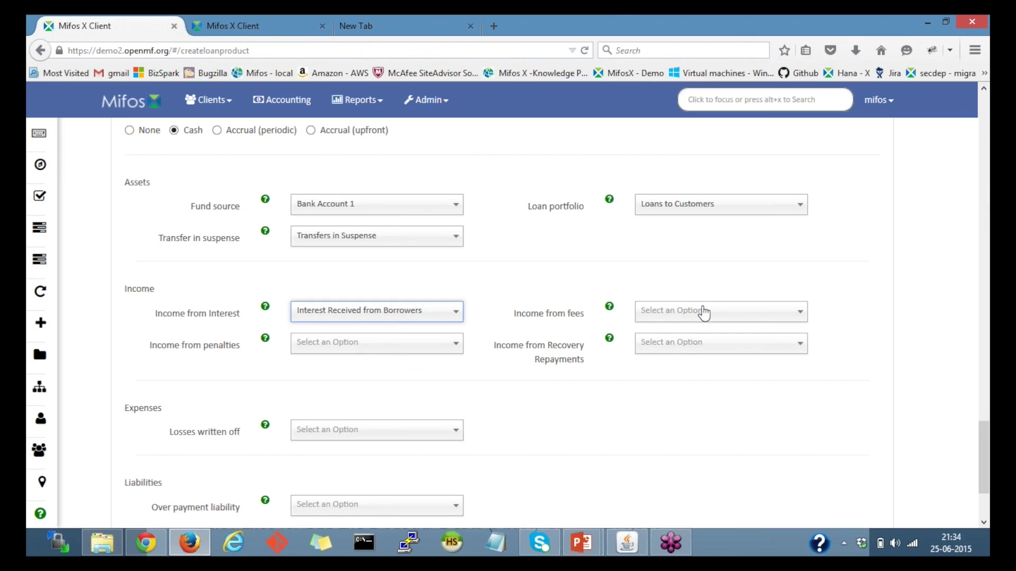
{"action": "left_click", "coordinate": [698, 317]}
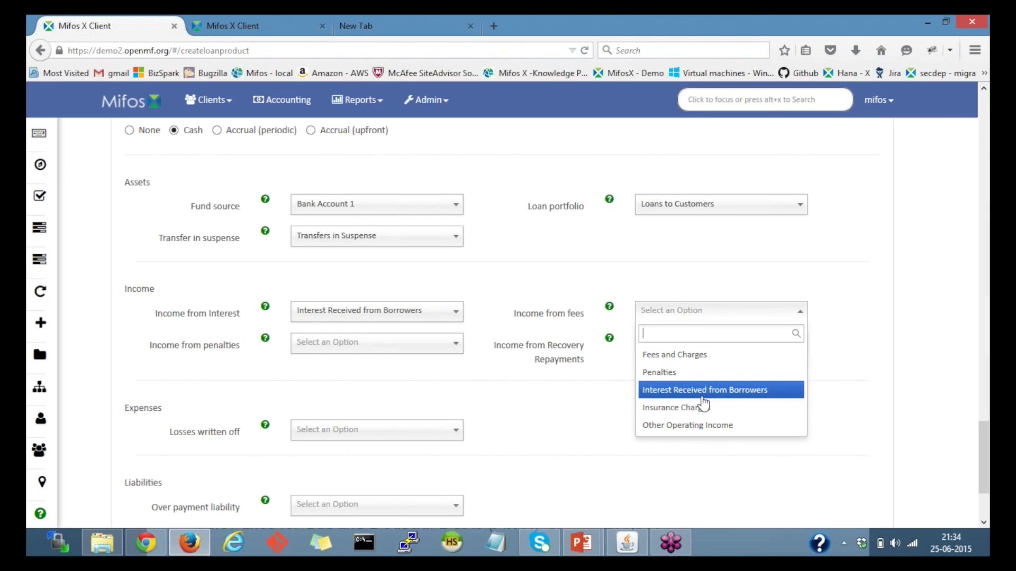
{"action": "left_click", "coordinate": [702, 396]}
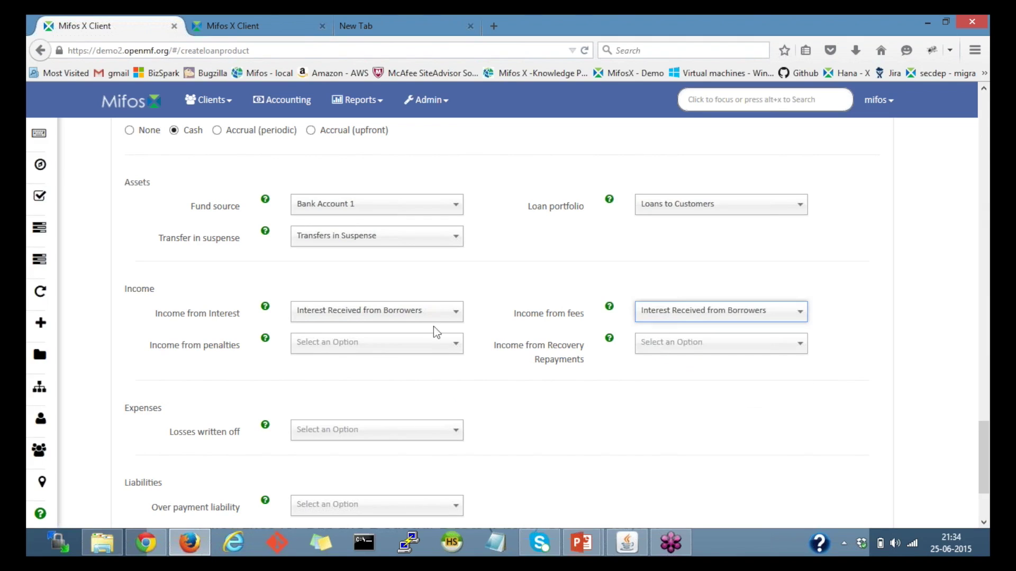
Map income from penalties to Penalties and income from recovery repayments to Other Operating Income
{"action": "left_click", "coordinate": [369, 344]}
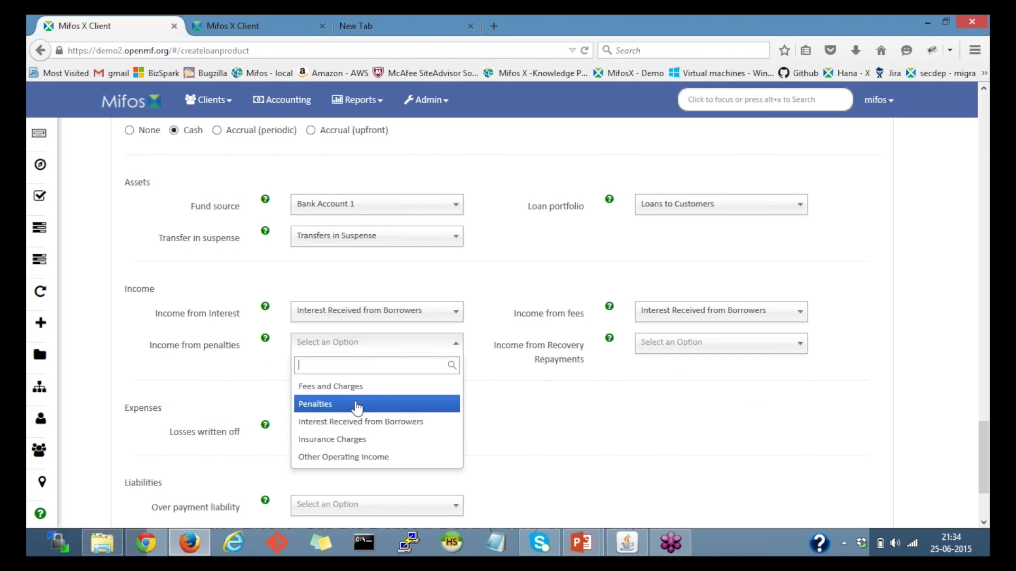
{"action": "left_click", "coordinate": [355, 404]}
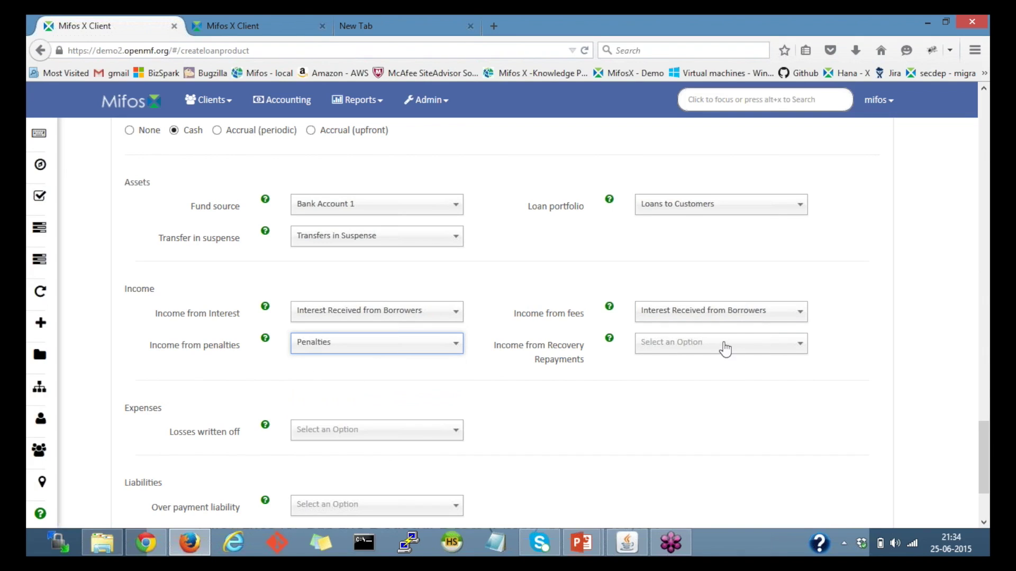
{"action": "left_click", "coordinate": [722, 346]}
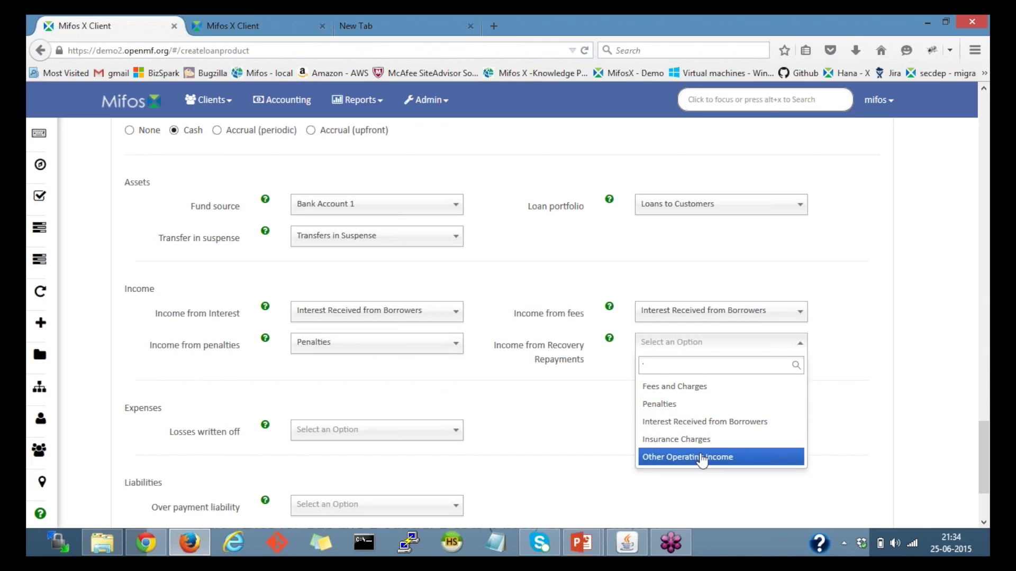
{"action": "left_click", "coordinate": [701, 457]}
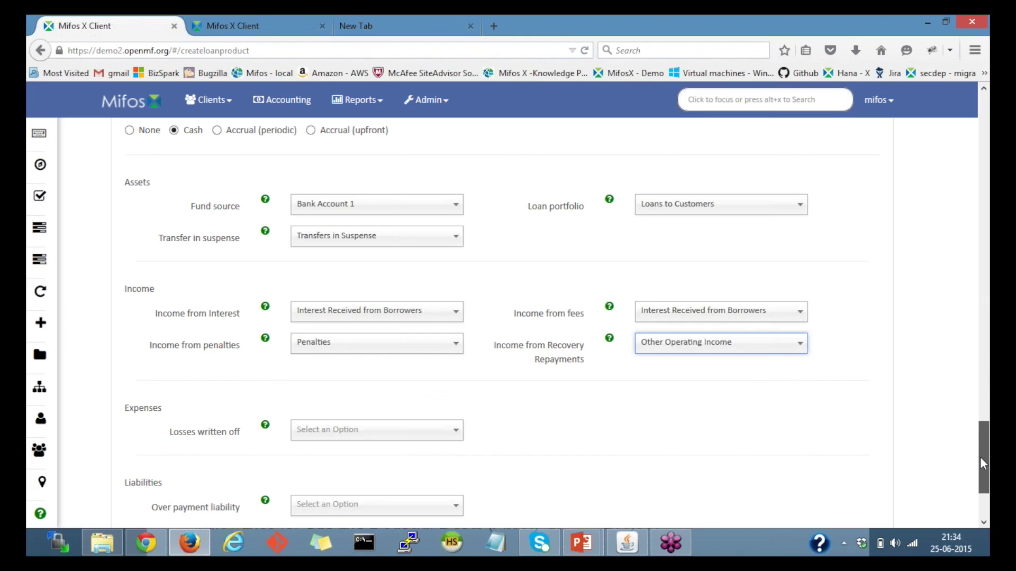
Map losses written off to the Losses Written Off expense account and check the account options for over payment liability
{"action": "left_click_drag", "start_coordinate": [982, 464], "coordinate": [982, 488]}
{"action": "left_click", "coordinate": [335, 308]}
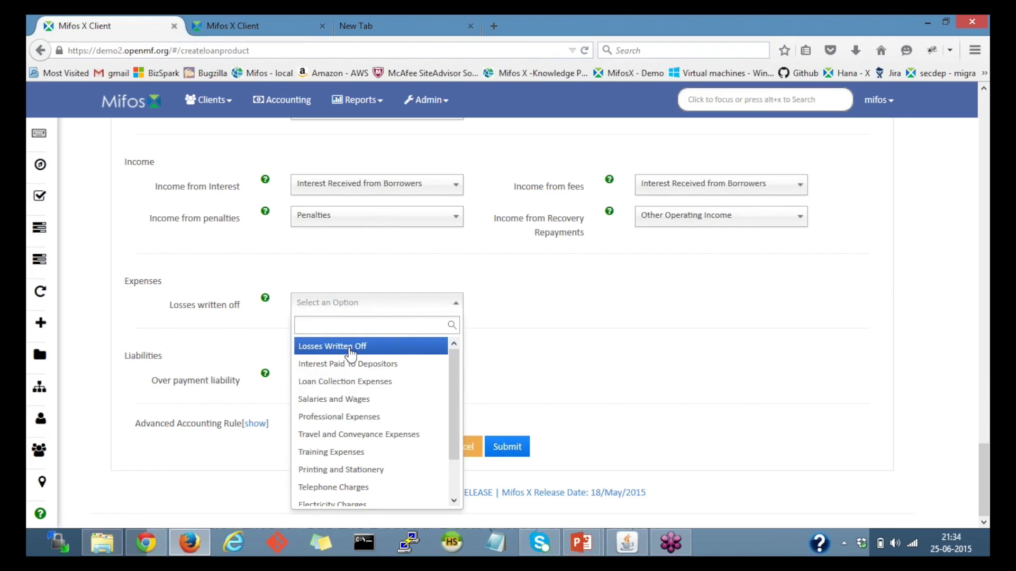
{"action": "left_click", "coordinate": [349, 346]}
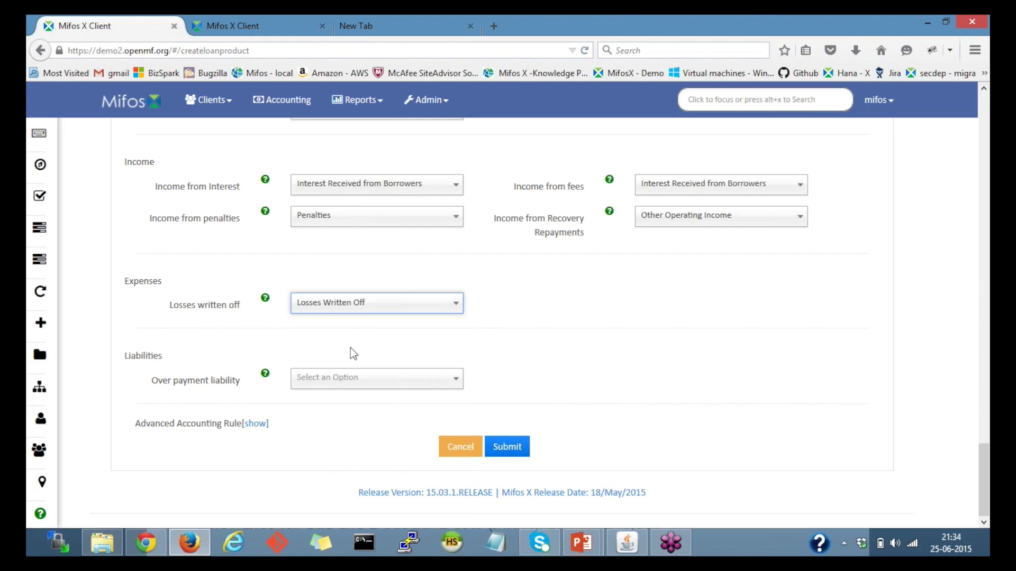
{"action": "left_click", "coordinate": [398, 386]}
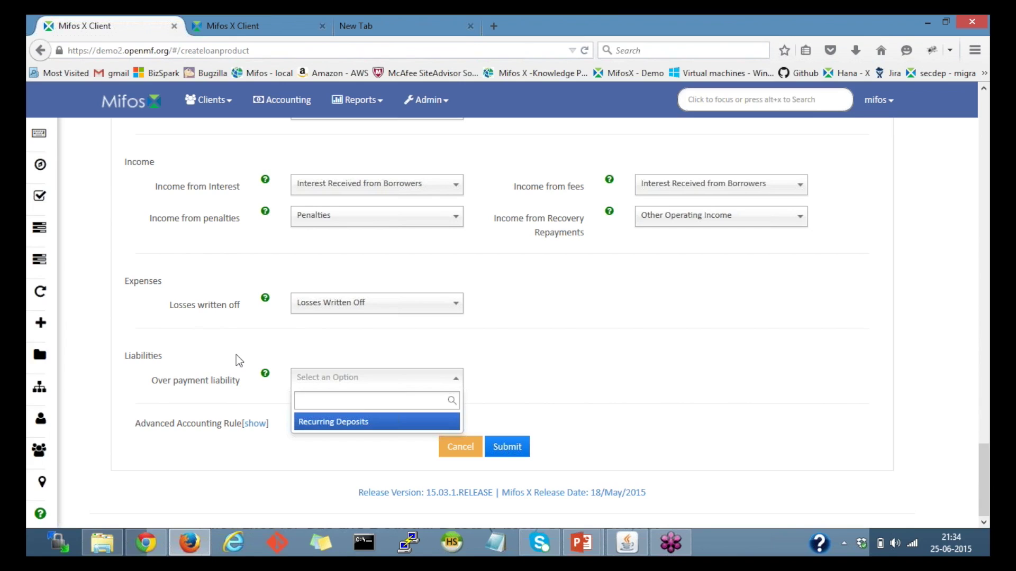
{"action": "left_click", "coordinate": [507, 371]}
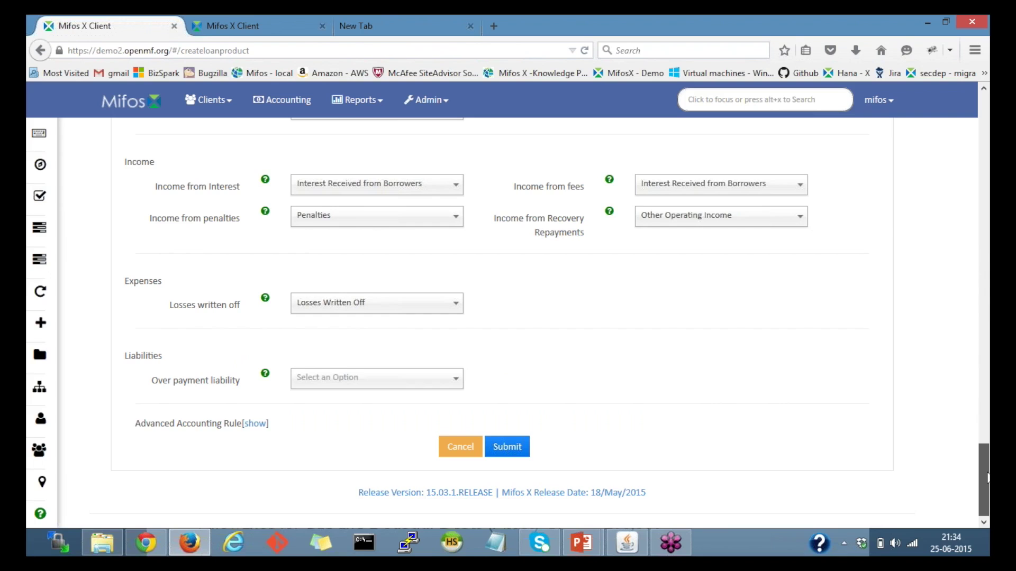
Look over the new loan product's accounting mappings and return to the loan products list without submitting the form
{"action": "scroll", "coordinate": [988, 479], "scroll_direction": "up", "scroll_amount": 4}
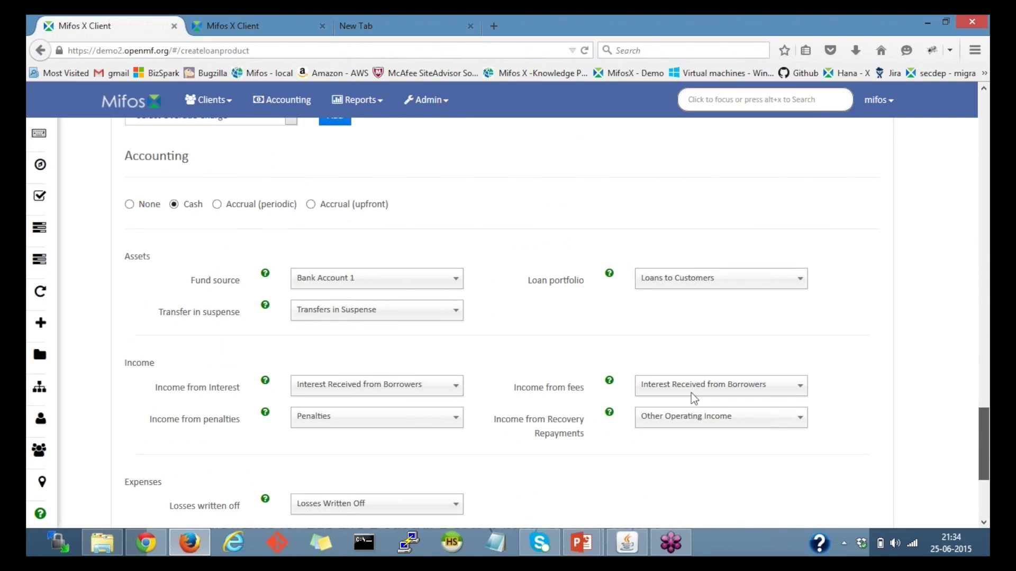
{"action": "scroll", "coordinate": [694, 399], "scroll_direction": "down", "scroll_amount": 4}
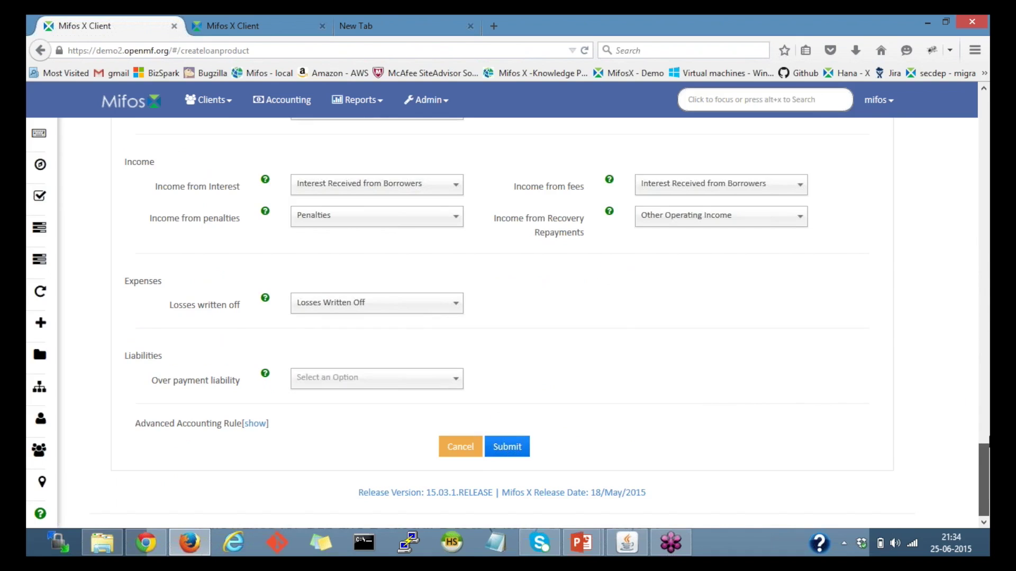
{"action": "scroll", "coordinate": [988, 492], "scroll_direction": "up", "scroll_amount": 1}
{"action": "scroll", "coordinate": [987, 372], "scroll_direction": "up", "scroll_amount": 12}
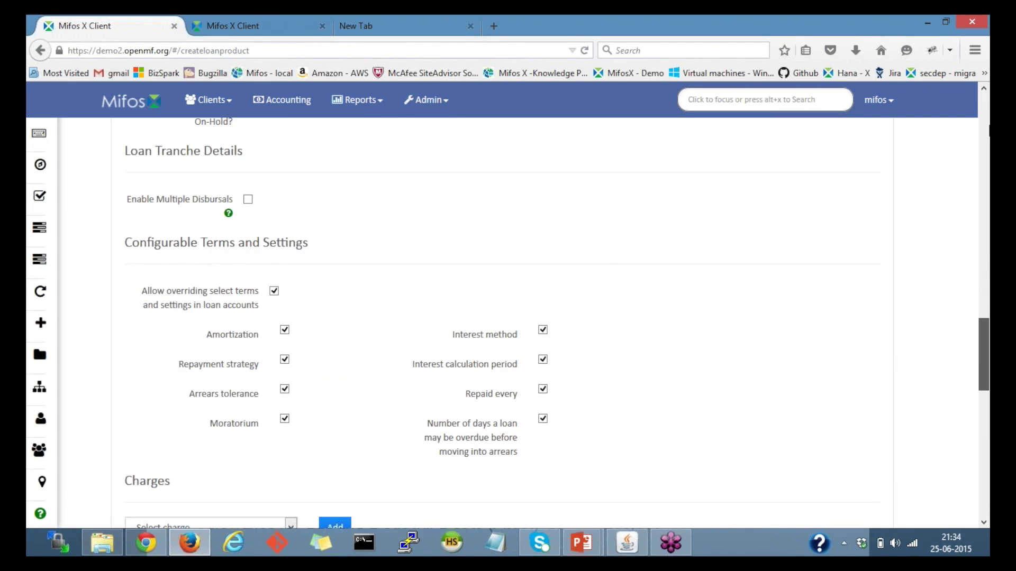
{"action": "scroll", "coordinate": [985, 289], "scroll_direction": "up", "scroll_amount": 10}
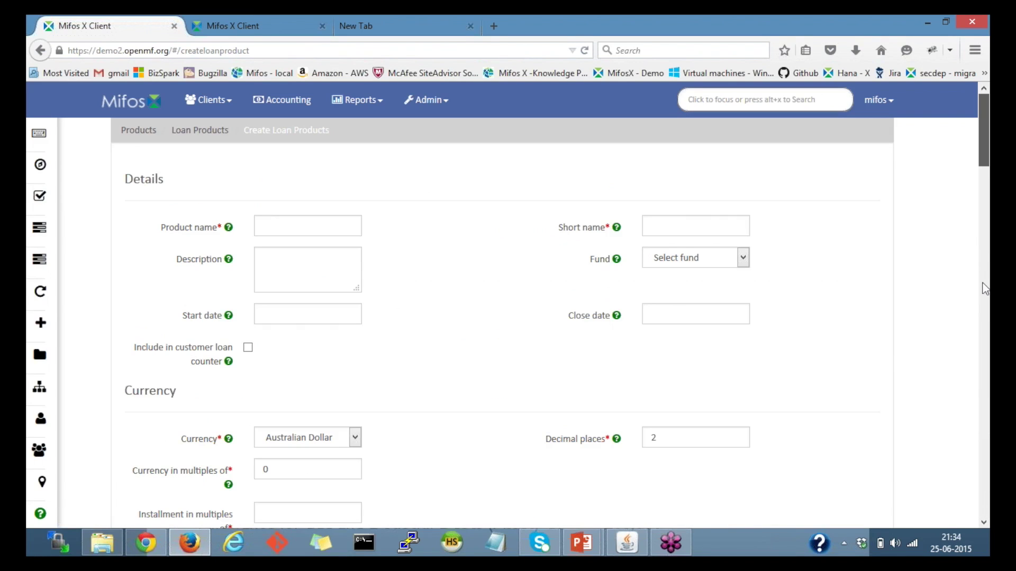
{"action": "key", "text": "alt+Left"}
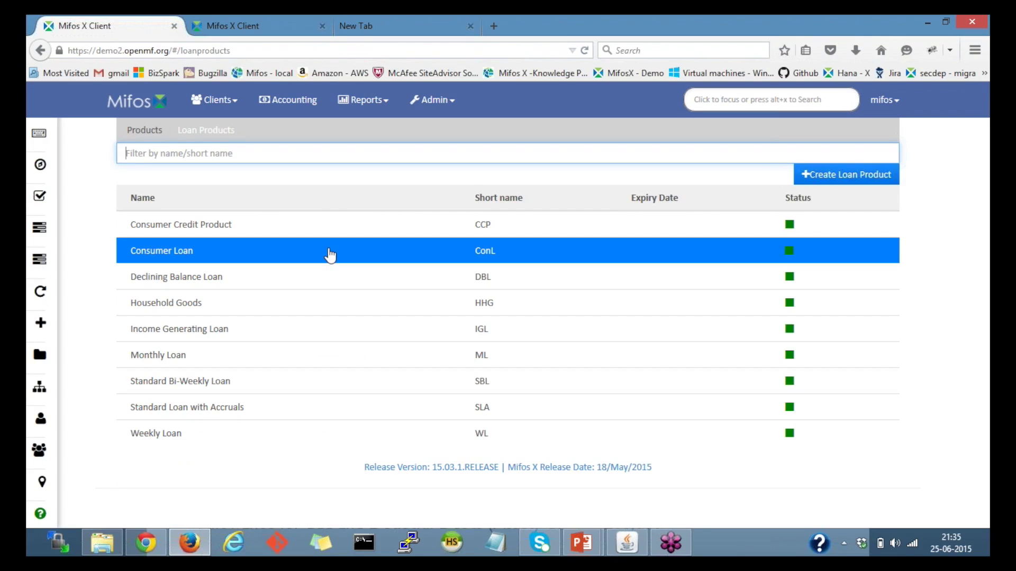
Open the Consumer Credit Product and examine its accounting mappings and advanced accounting rules
{"action": "left_click", "coordinate": [292, 233]}
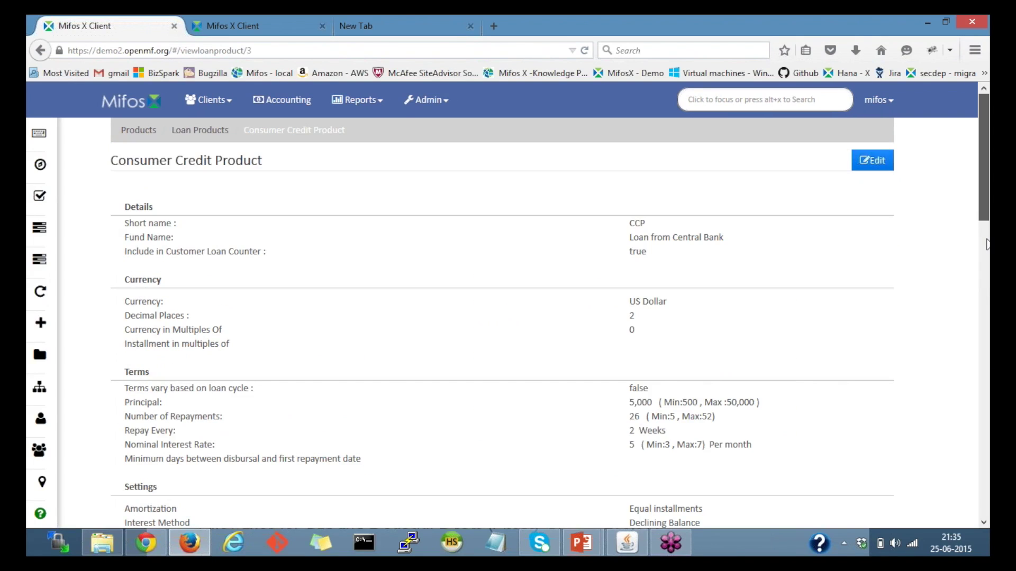
{"action": "scroll", "coordinate": [987, 243], "scroll_direction": "down", "scroll_amount": 20}
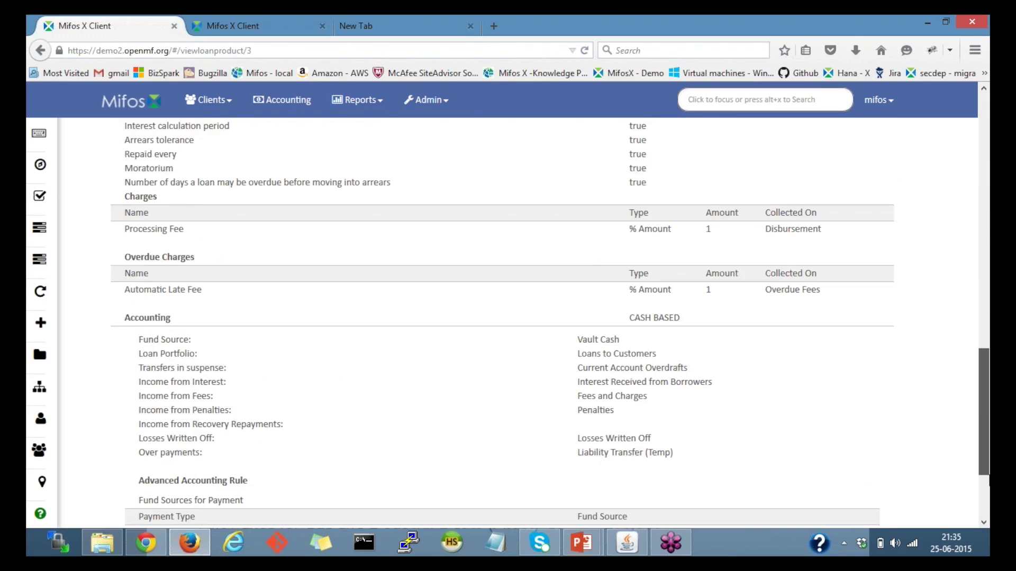
{"action": "scroll", "coordinate": [551, 323], "scroll_direction": "down", "scroll_amount": 3}
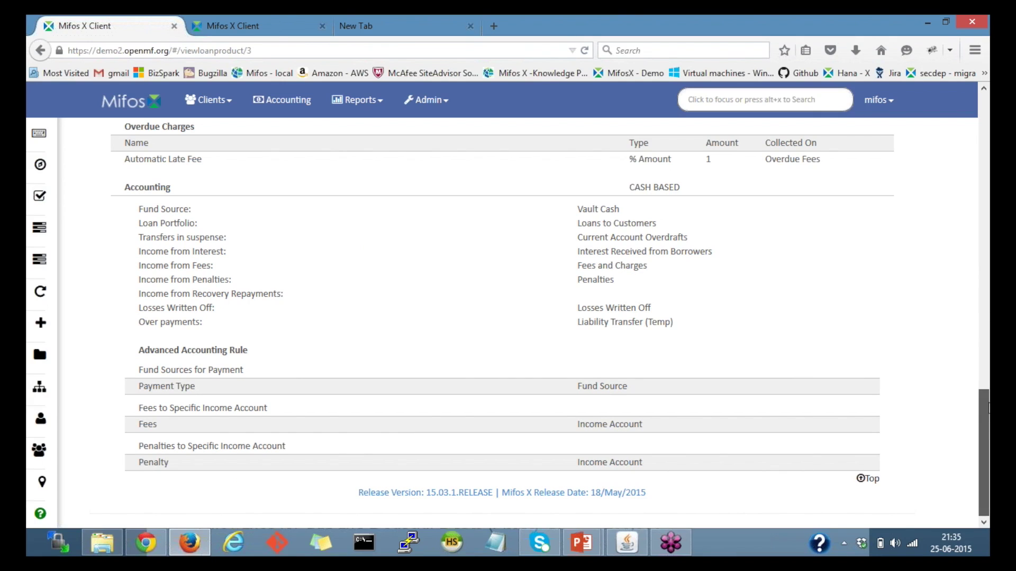
{"action": "scroll", "coordinate": [987, 310], "scroll_direction": "up", "scroll_amount": 1}
{"action": "scroll", "coordinate": [988, 310], "scroll_direction": "up", "scroll_amount": 20}
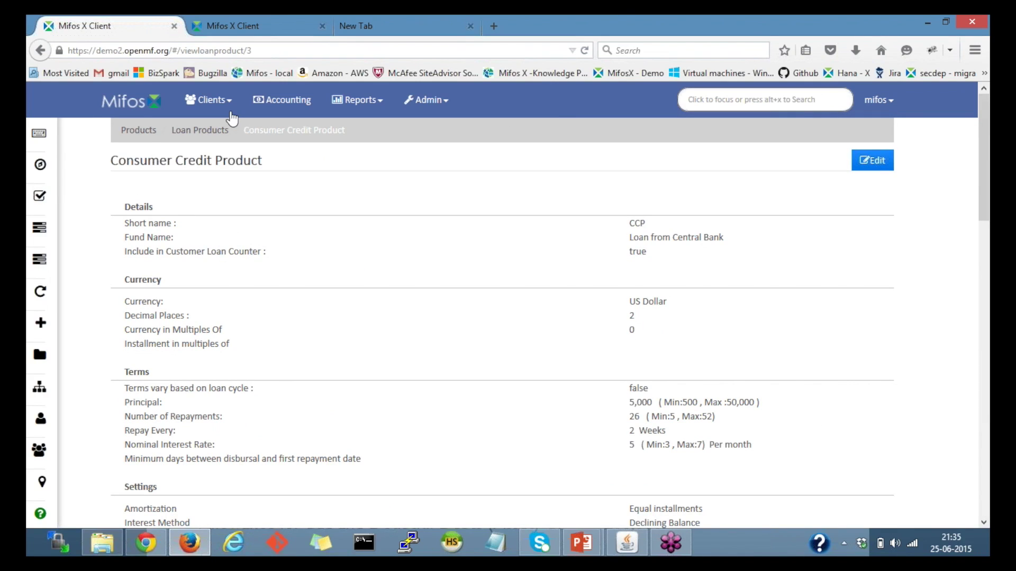
Open the list of clients
{"action": "left_click", "coordinate": [215, 107]}
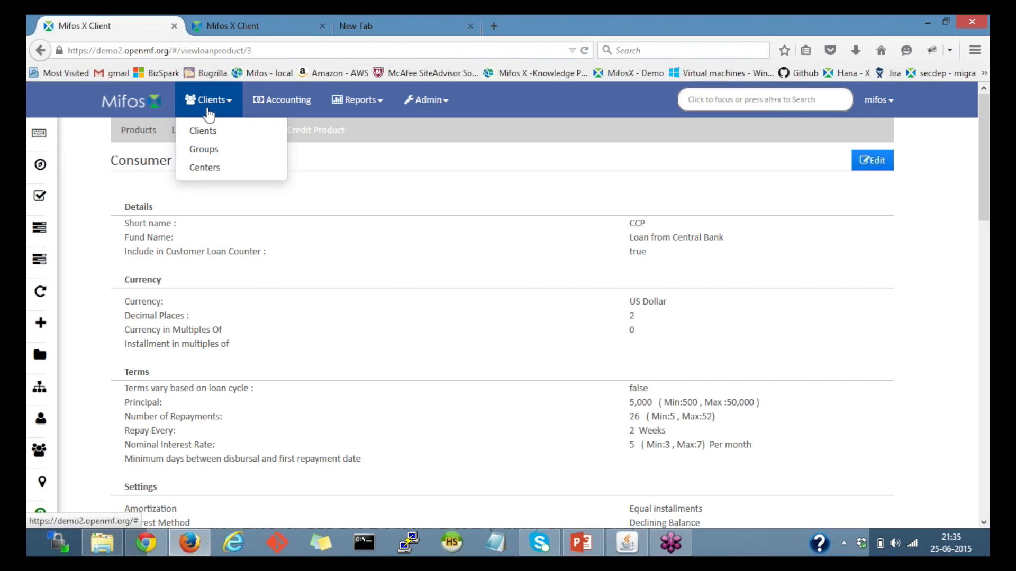
{"action": "left_click", "coordinate": [214, 132]}
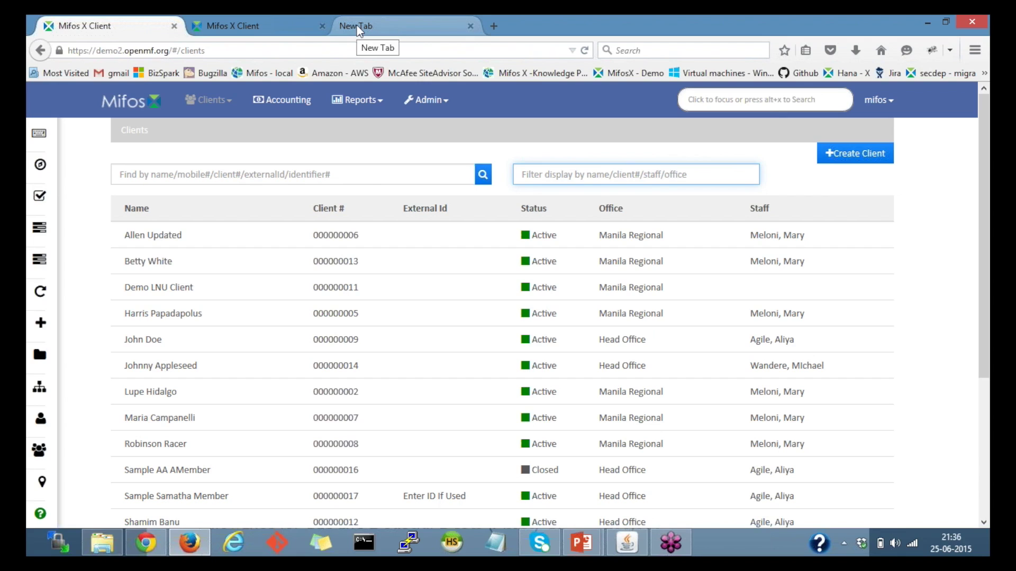
Switch to the PowerPoint slide show, look through the accounting slides up to the loan portfolio entries, and go back to the Chart of Accounts slide
{"action": "left_click", "coordinate": [581, 542]}
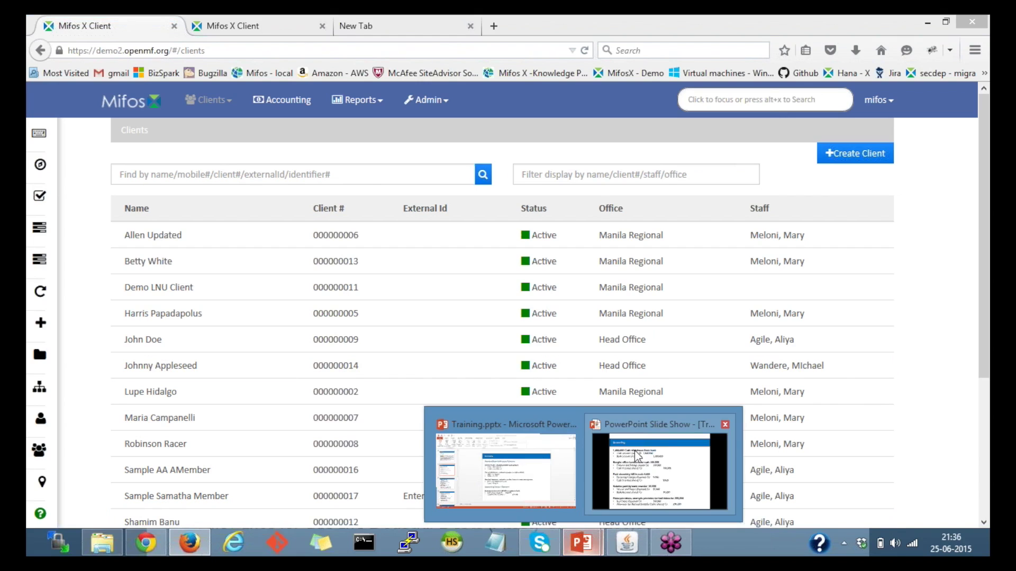
{"action": "left_click", "coordinate": [660, 471]}
{"action": "key", "text": "Right"}
{"action": "key", "text": "Right"}
{"action": "key", "text": "Right"}
{"action": "key", "text": "Right"}
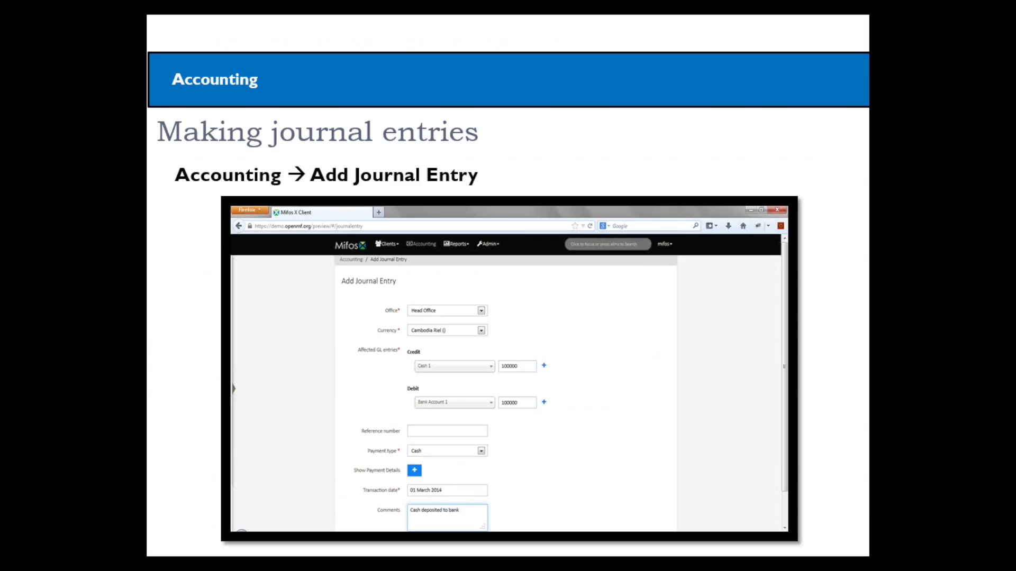
{"action": "key", "text": "Right"}
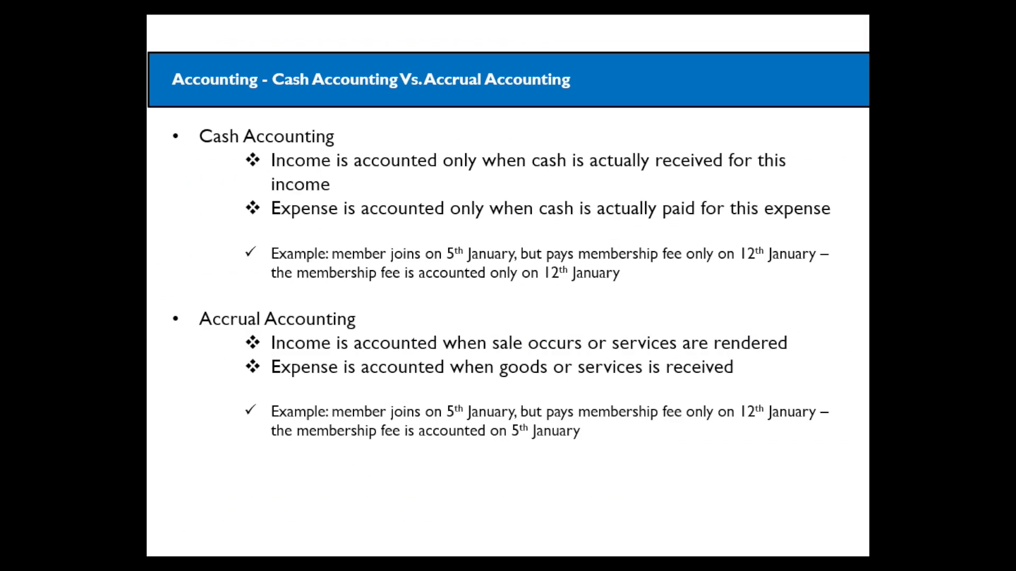
{"action": "key", "text": "Right"}
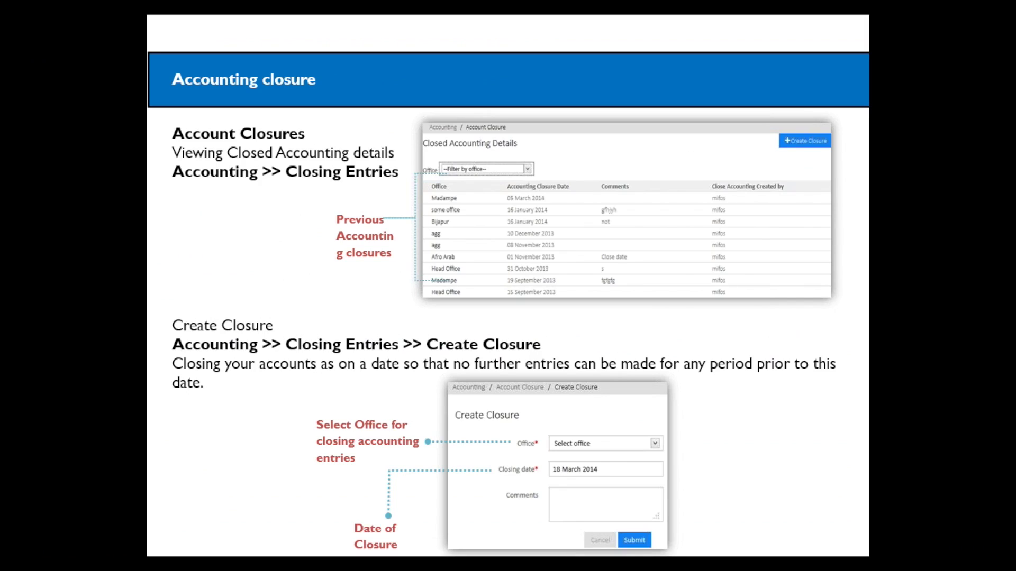
{"action": "key", "text": "Right"}
{"action": "key", "text": "Right"}
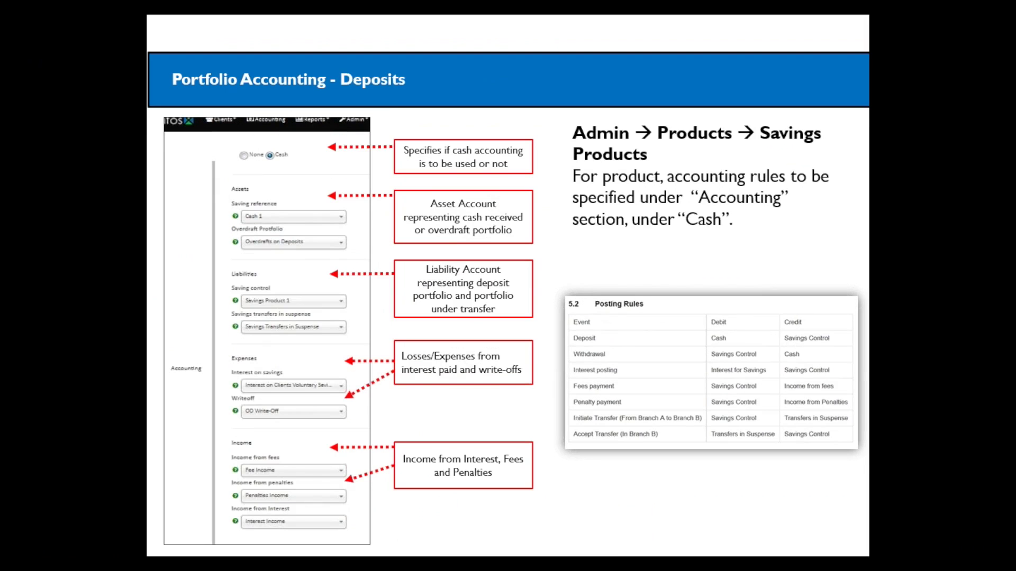
{"action": "key", "text": "Right"}
{"action": "key", "text": "Right"}
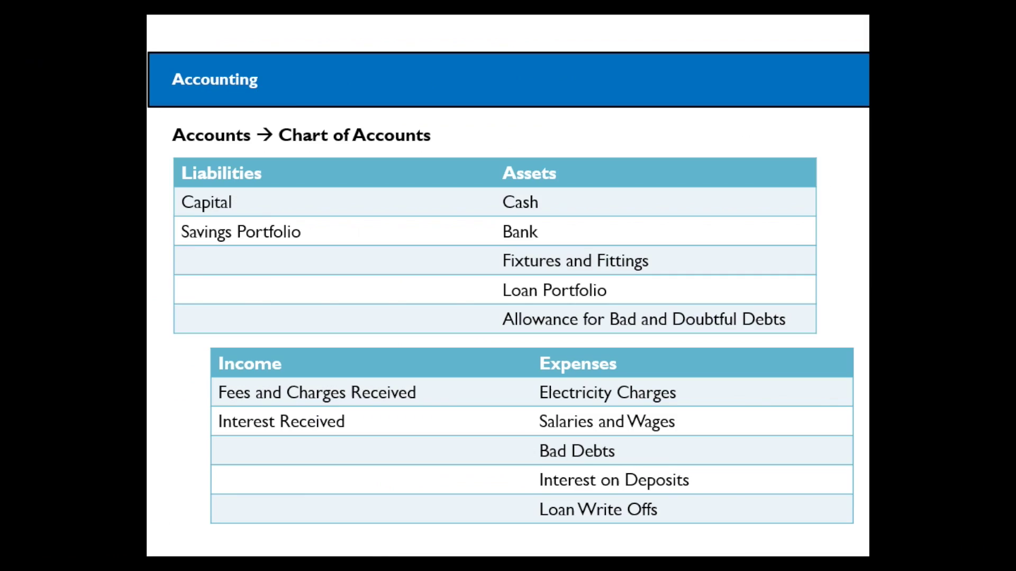
{"action": "key", "text": "Right"}
{"action": "key", "text": "Right"}
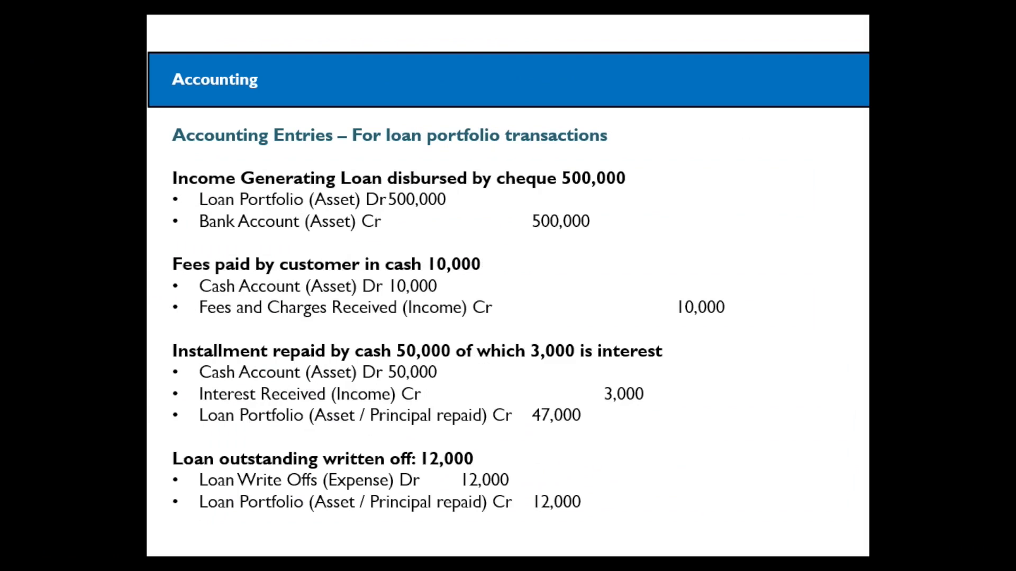
{"action": "key", "text": "Left"}
{"action": "key", "text": "Left"}
Switch back to Firefox and run a web search for "google" in the empty tab
{"action": "key", "text": "alt+Tab"}
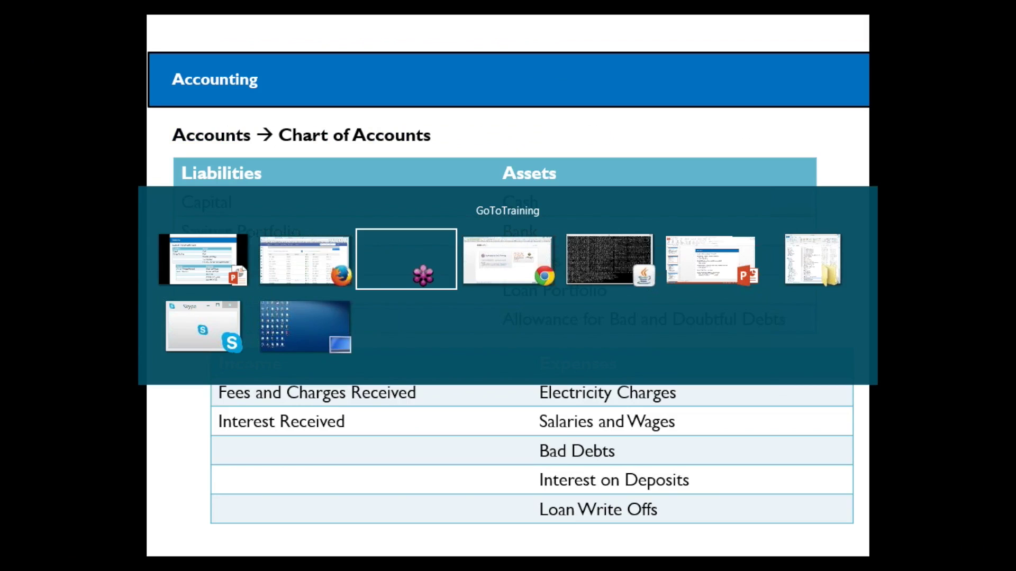
{"action": "key", "text": "alt+Tab"}
{"action": "key", "text": "alt+Tab"}
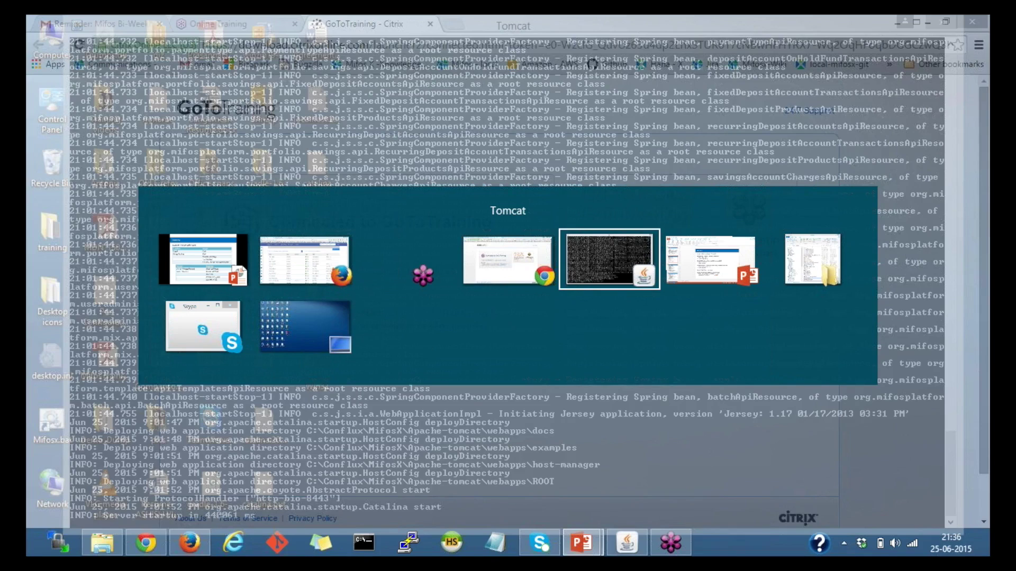
{"action": "key", "text": "alt+shift+Tab"}
{"action": "key", "text": "alt+shift+Tab"}
{"action": "key", "text": "alt+shift+Tab"}
{"action": "left_click", "coordinate": [658, 53]}
{"action": "type", "text": "google"}
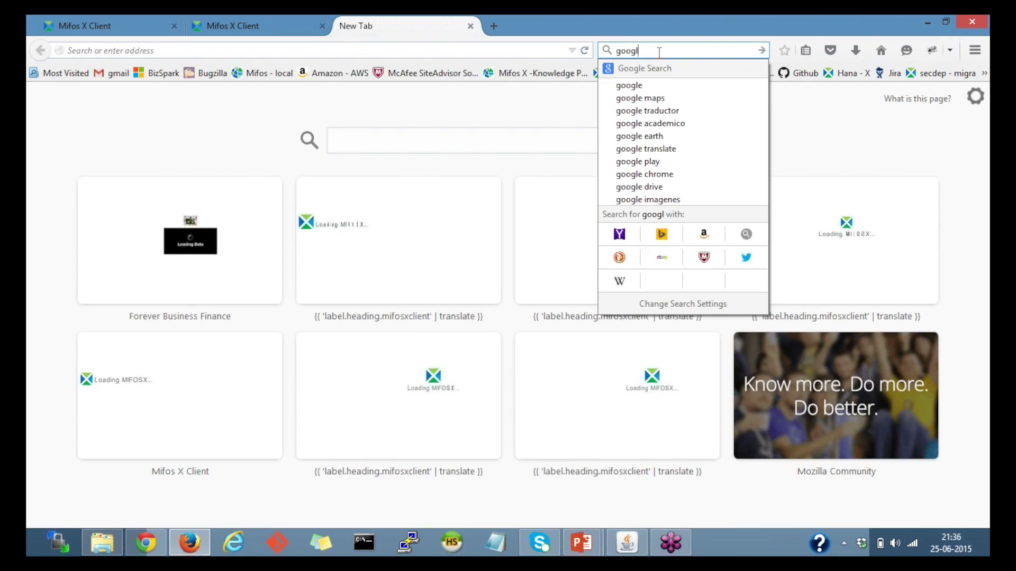
{"action": "key", "text": "Escape"}
{"action": "key", "text": "Return"}
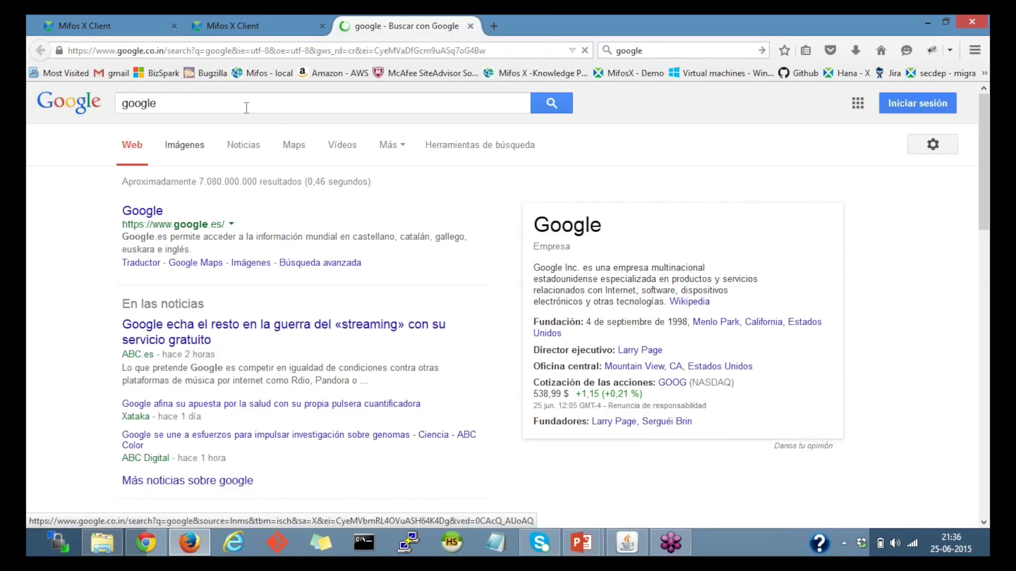
Search Google for "a possible accounting spec mifos"
{"action": "double_click", "coordinate": [245, 104]}
{"action": "type", "text": "a"}
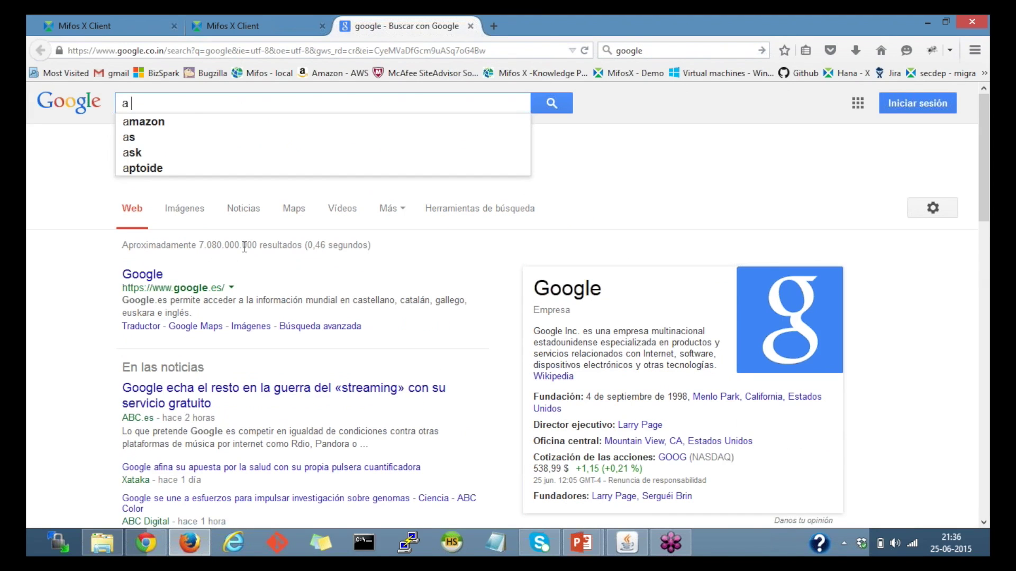
{"action": "type", "text": " p"}
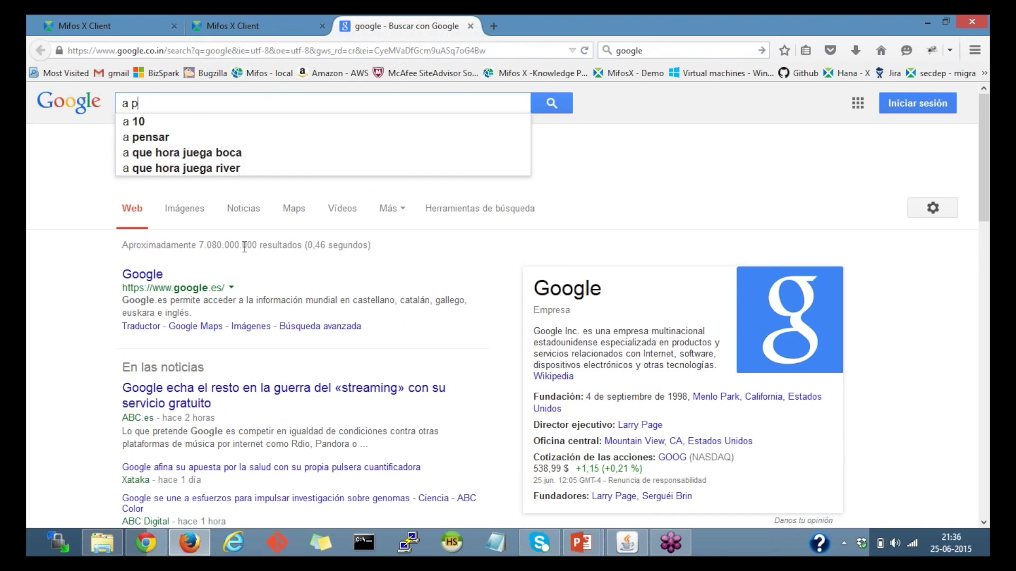
{"action": "type", "text": "ossi"}
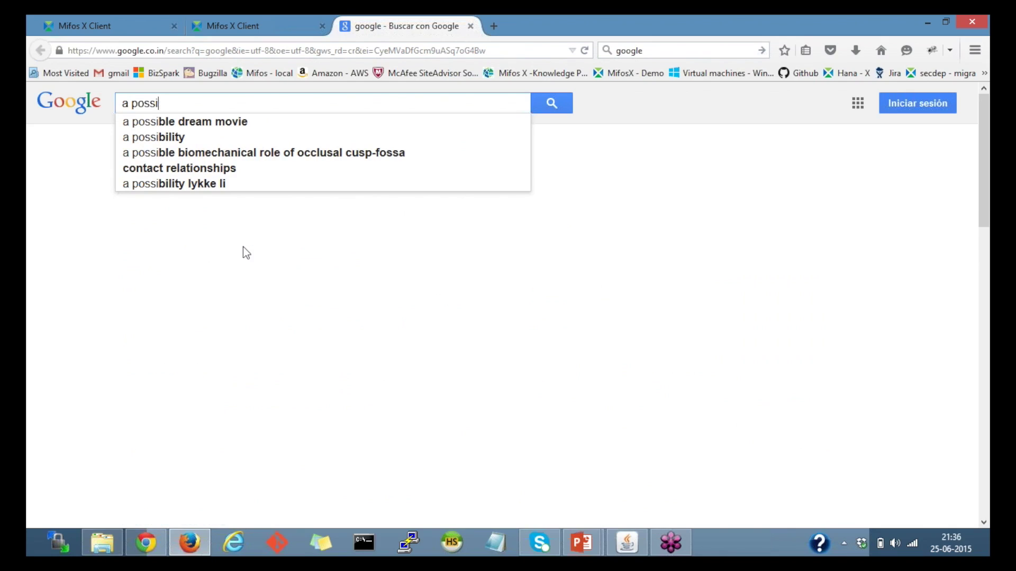
{"action": "type", "text": "ble accou"}
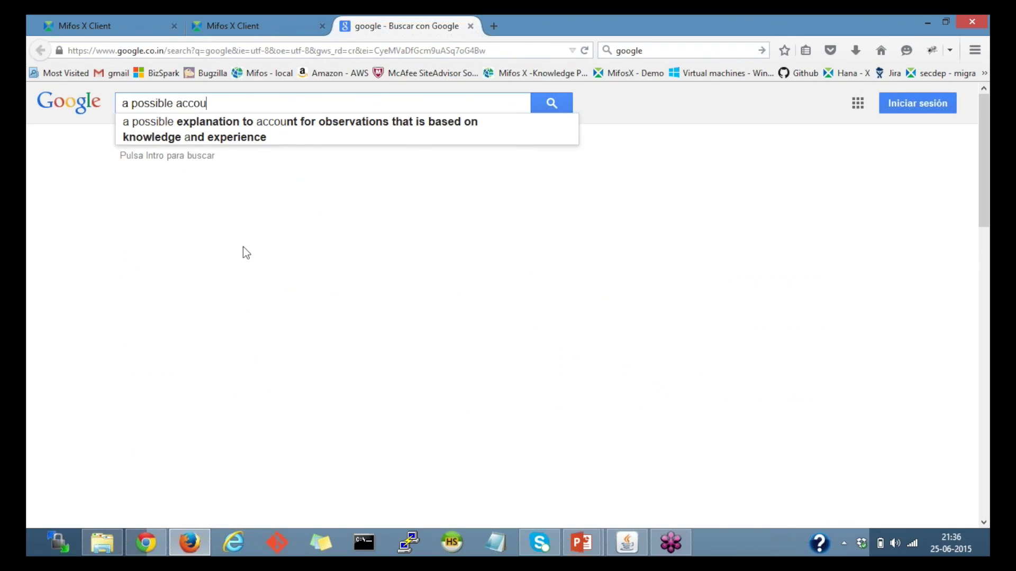
{"action": "type", "text": "nting spec f"}
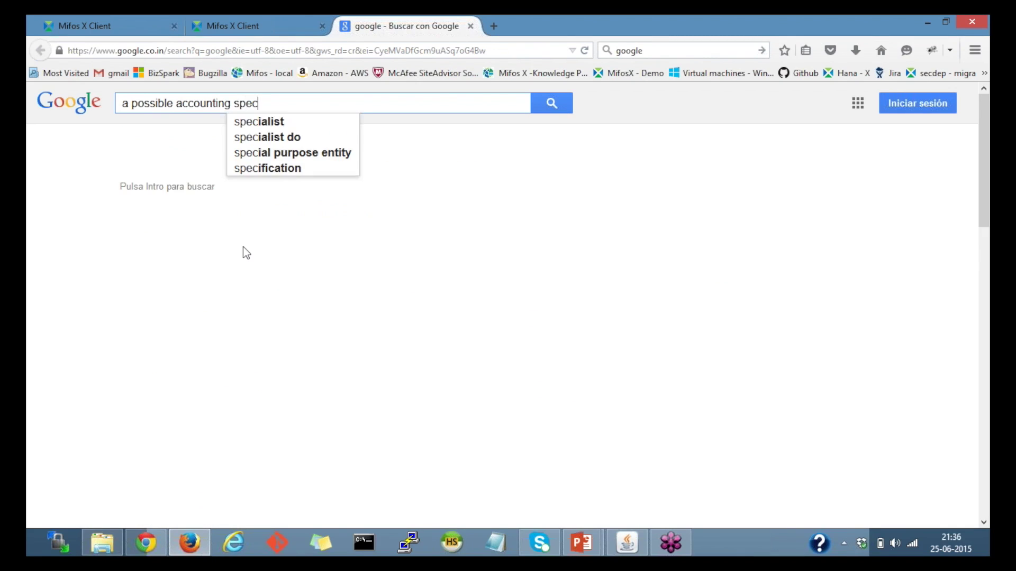
{"action": "key", "text": "BackSpace"}
{"action": "key", "text": "BackSpace"}
{"action": "type", "text": "for"}
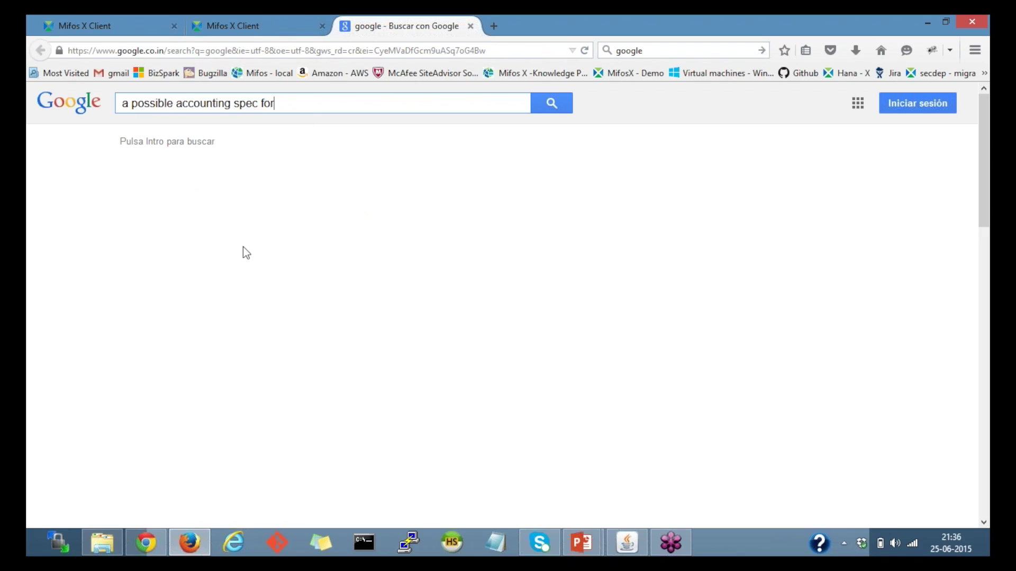
{"action": "key", "text": "BackSpace"}
{"action": "key", "text": "BackSpace"}
{"action": "key", "text": "BackSpace"}
{"action": "type", "text": "mifos"}
{"action": "key", "text": "Return"}
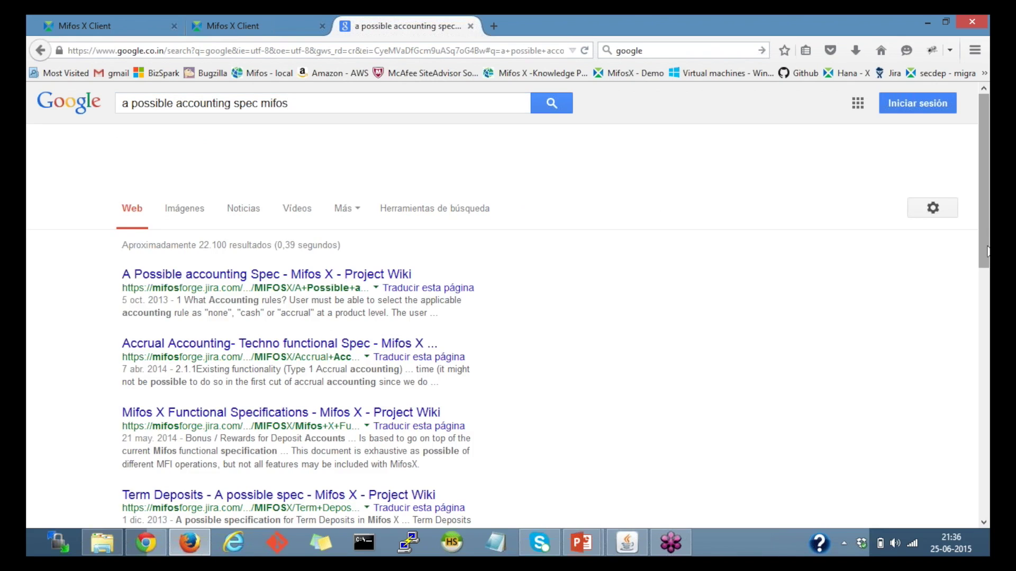
Open the search result "A Possible accounting Spec - Mifos X - Project Wiki" in a new tab and switch to that tab
{"action": "scroll", "coordinate": [414, 230], "scroll_direction": "down", "scroll_amount": 1}
{"action": "right_click", "coordinate": [317, 251]}
{"action": "left_click", "coordinate": [359, 260]}
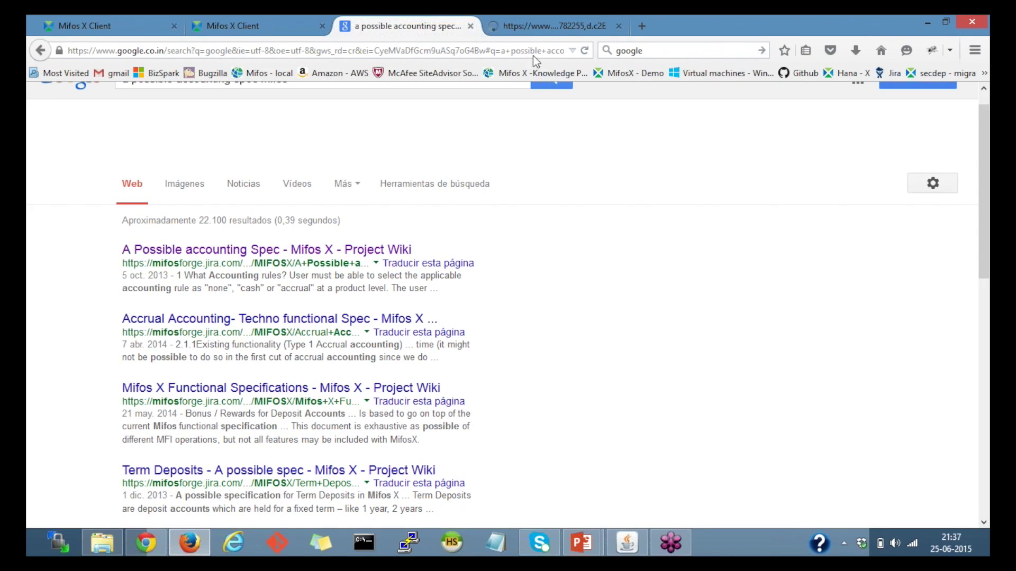
{"action": "left_click", "coordinate": [546, 28]}
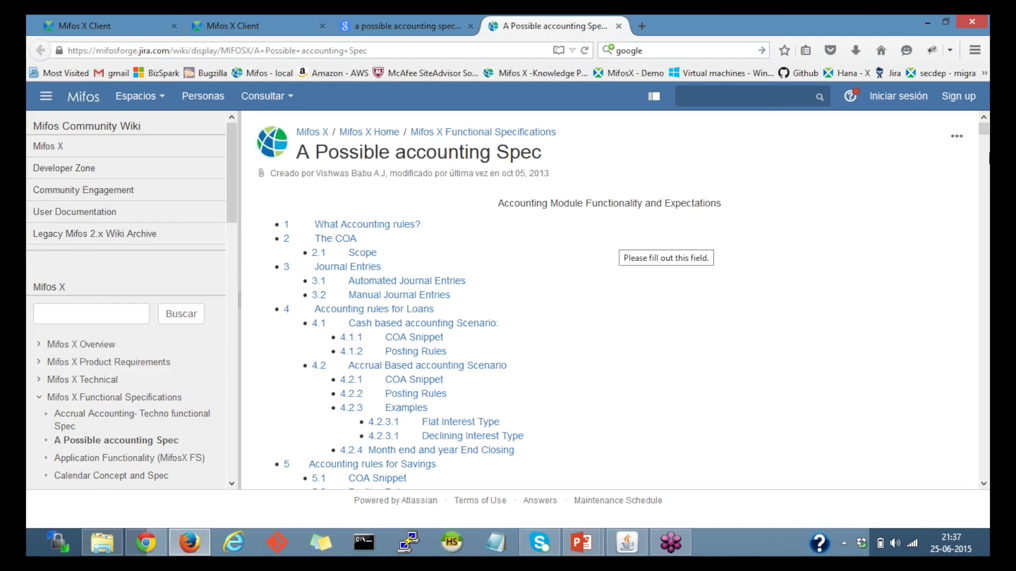
Look through the spec's accounting mockups and chart of accounts part, and go to section 4, Accounting rules for Loans
{"action": "left_click", "coordinate": [988, 291]}
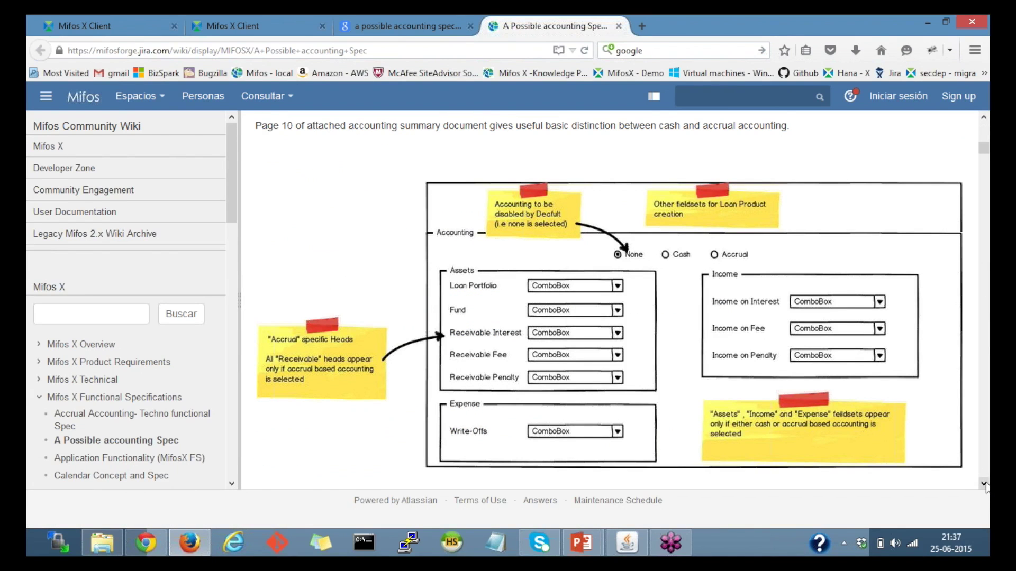
{"action": "left_click", "coordinate": [983, 483]}
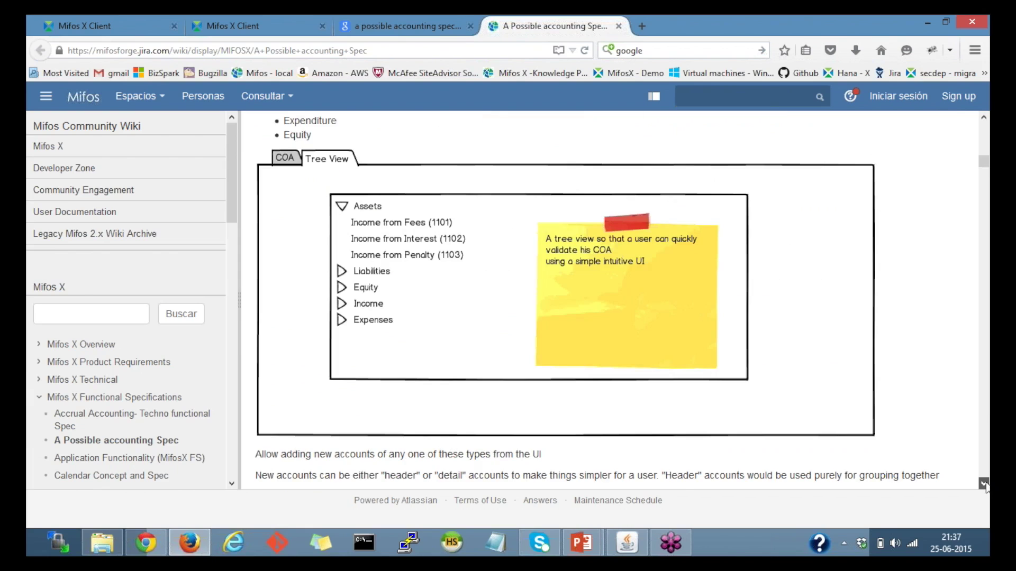
{"action": "scroll", "coordinate": [982, 281], "scroll_direction": "down", "scroll_amount": 10}
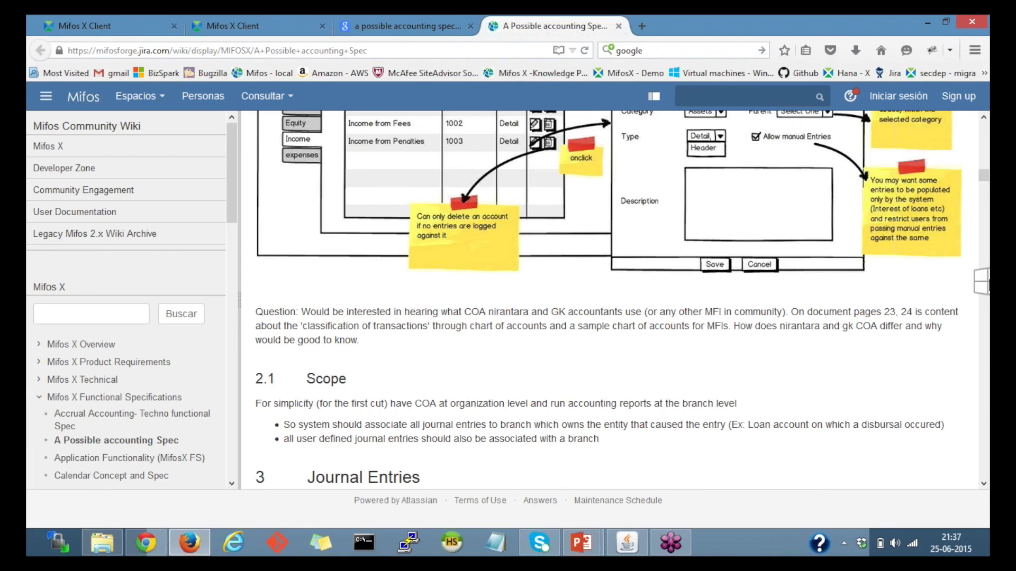
{"action": "left_click_drag", "start_coordinate": [985, 332], "coordinate": [985, 237]}
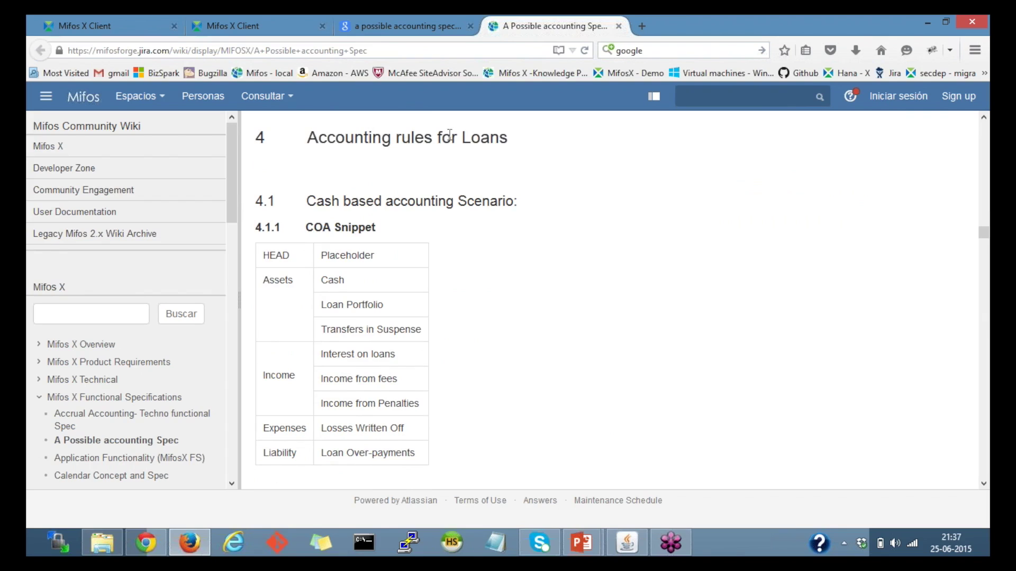
Examine the COA snippet and the posting rules of the cash based accounting scenario for loans in section 4.1
{"action": "left_click", "coordinate": [984, 483]}
{"action": "left_click", "coordinate": [984, 483]}
{"action": "left_click", "coordinate": [984, 483]}
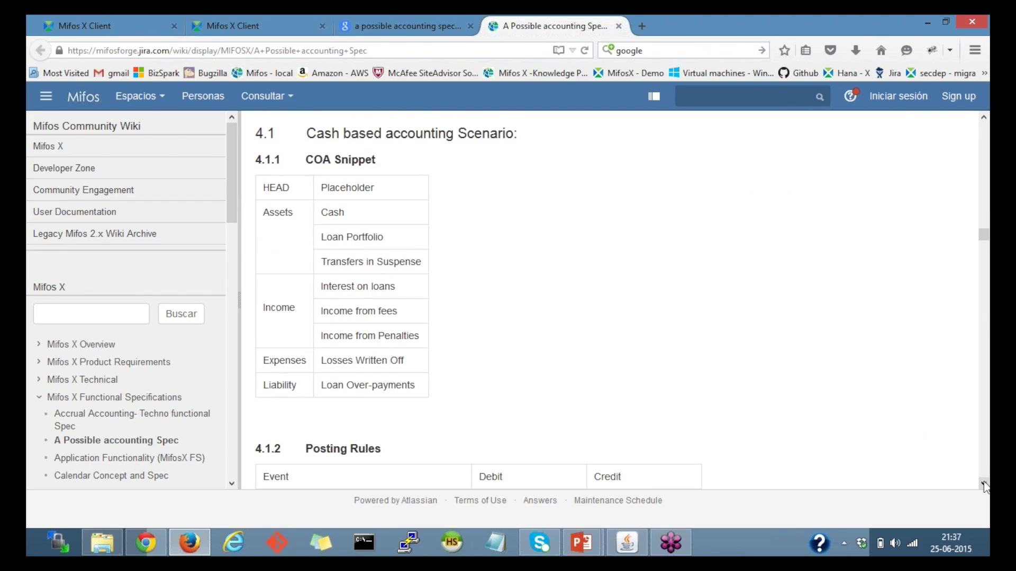
{"action": "left_click", "coordinate": [984, 483]}
{"action": "left_click", "coordinate": [984, 483]}
{"action": "left_click", "coordinate": [984, 484]}
{"action": "left_click", "coordinate": [984, 483]}
{"action": "left_click", "coordinate": [984, 483]}
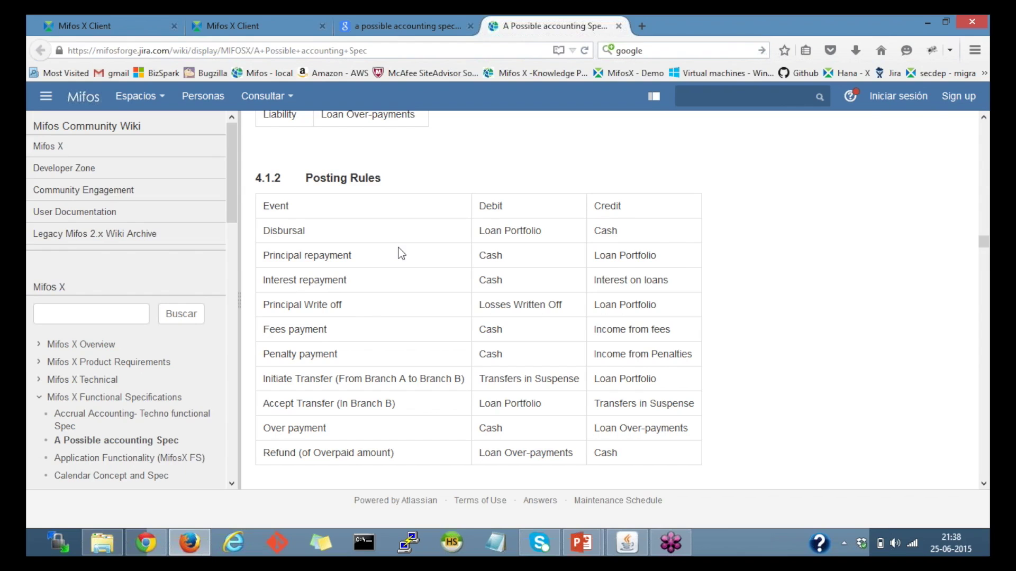
Go on to section 4.2 and examine the accrual based scenario's COA snippet and posting rules
{"action": "left_click", "coordinate": [983, 484]}
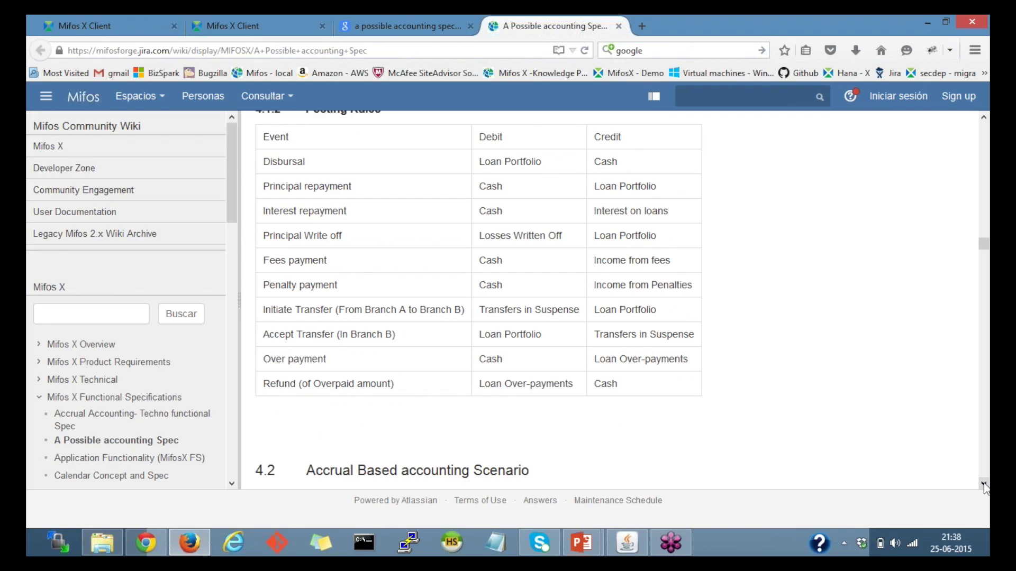
{"action": "left_click", "coordinate": [984, 484]}
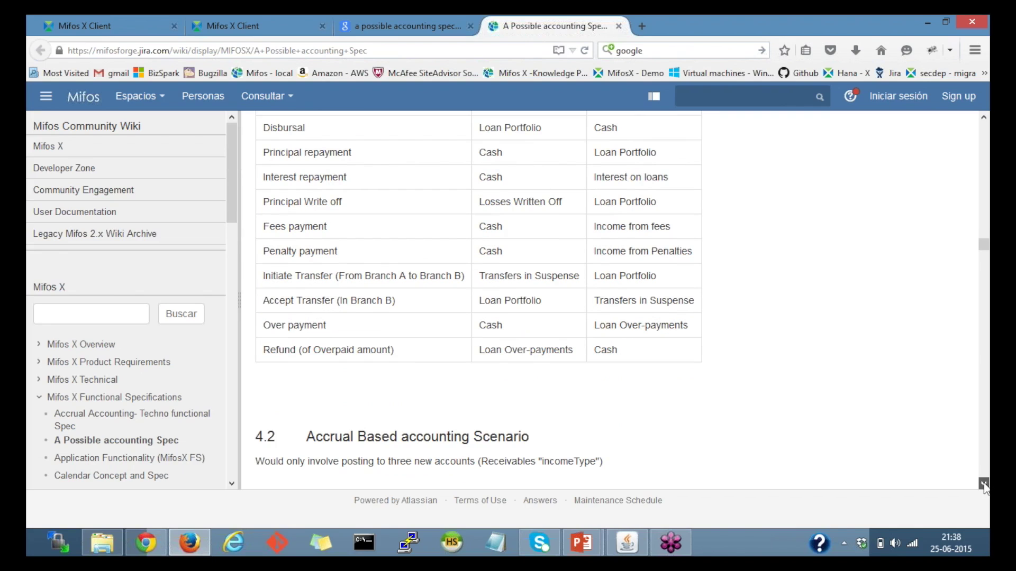
{"action": "left_click", "coordinate": [984, 484]}
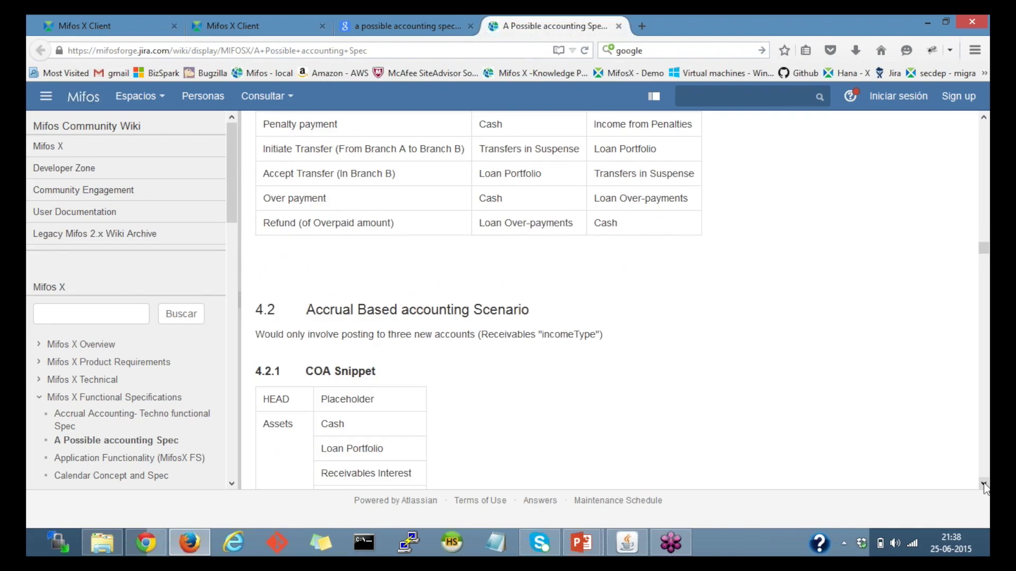
{"action": "left_click", "coordinate": [983, 484]}
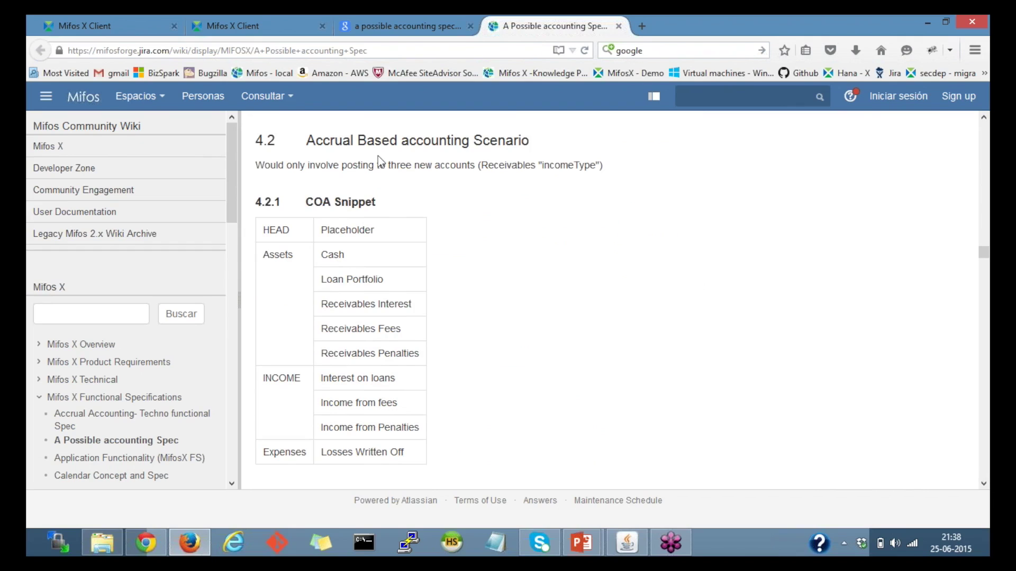
{"action": "left_click", "coordinate": [983, 484]}
{"action": "left_click", "coordinate": [983, 484]}
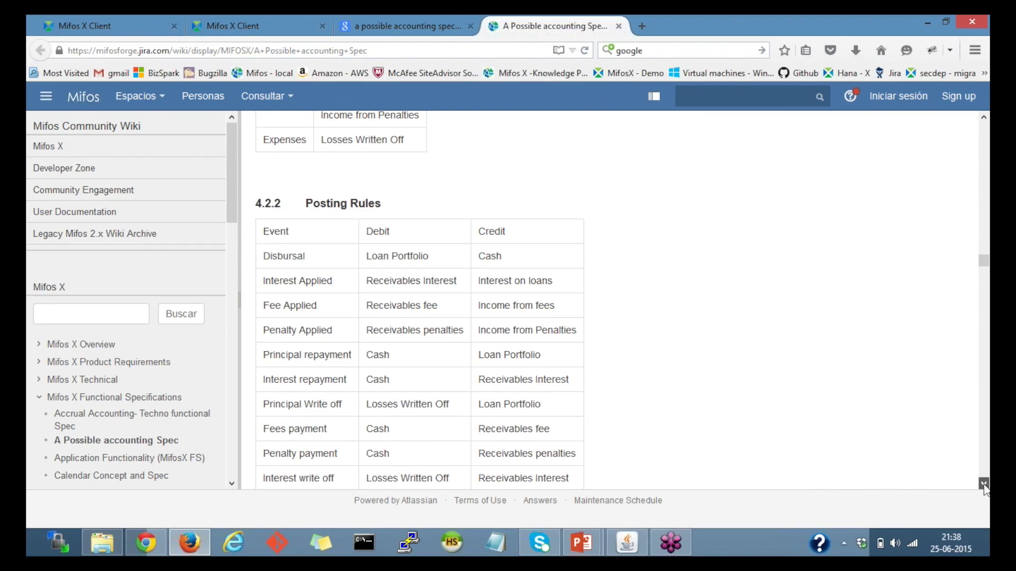
{"action": "left_click", "coordinate": [984, 484]}
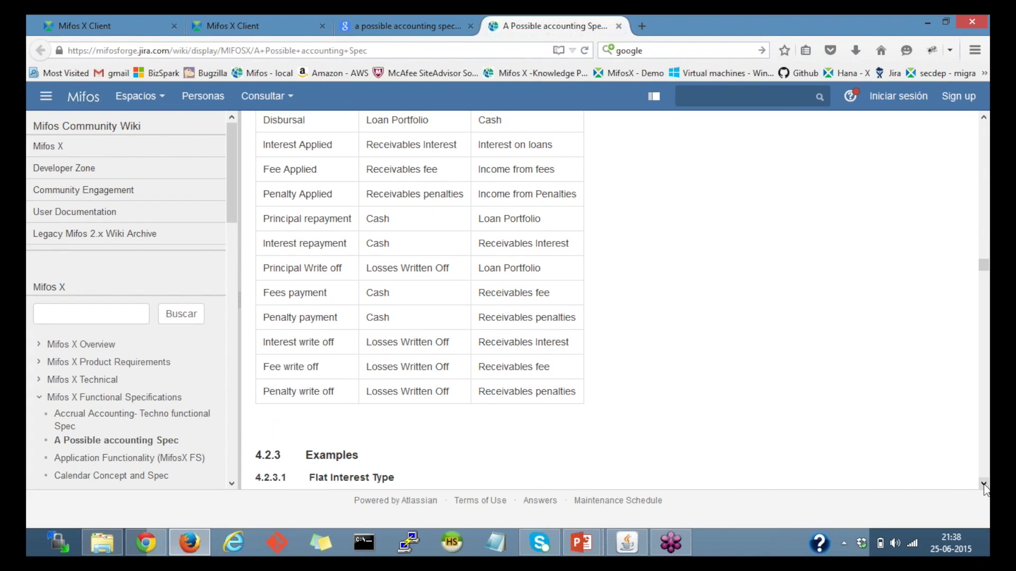
Look over the accrual accounting examples for the flat and declining interest types in section 4.2.3
{"action": "left_click", "coordinate": [984, 484]}
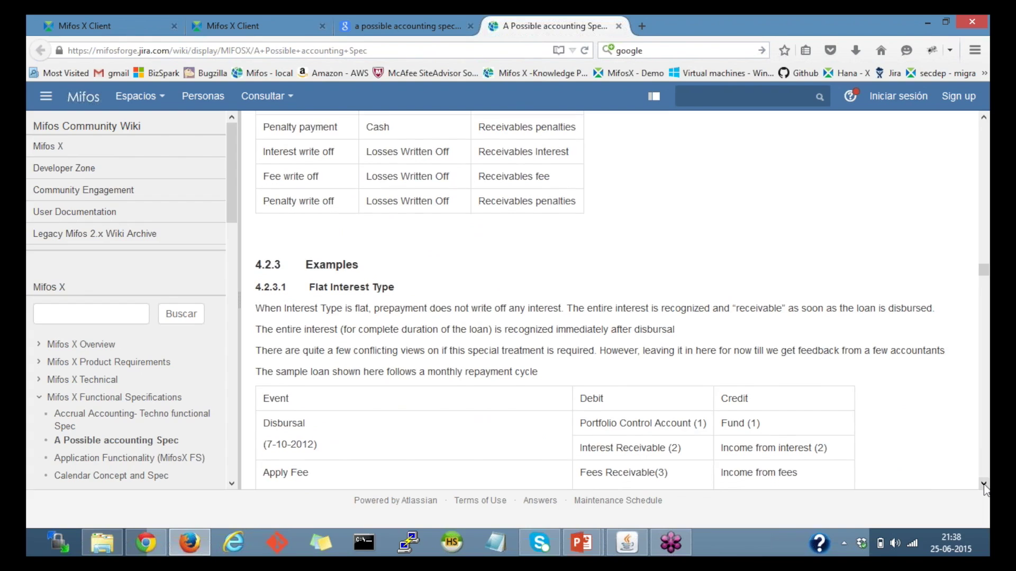
{"action": "left_click", "coordinate": [984, 483]}
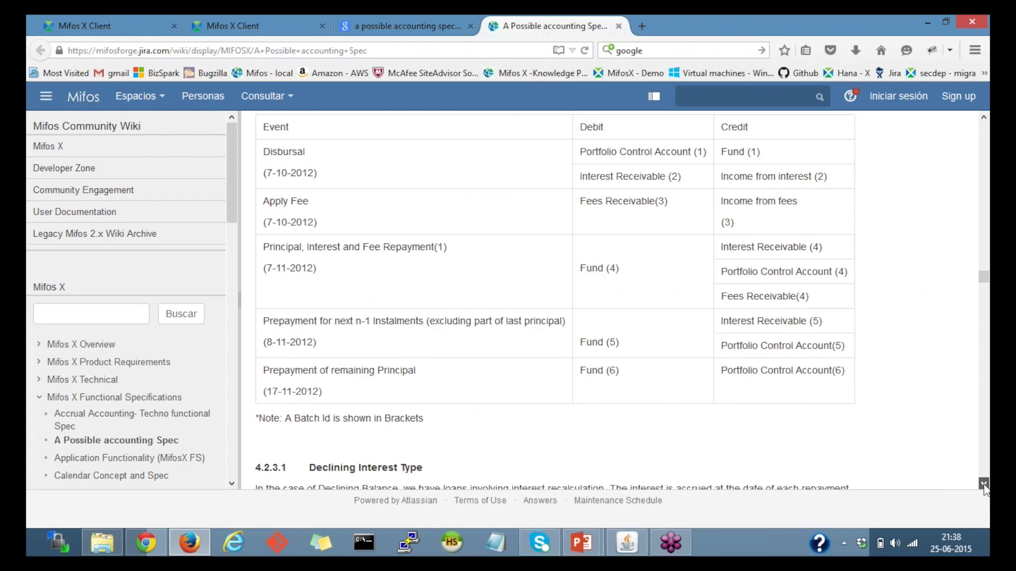
{"action": "left_click", "coordinate": [984, 484]}
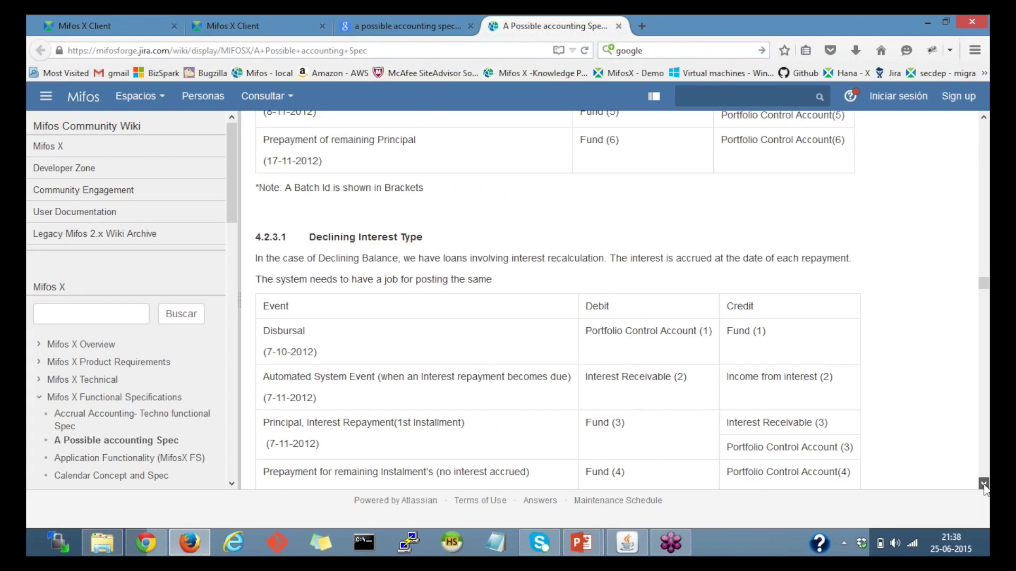
Finish viewing the spec's loan rules, return to the Mifos X client and start a new accounting rule
{"action": "left_click", "coordinate": [983, 484]}
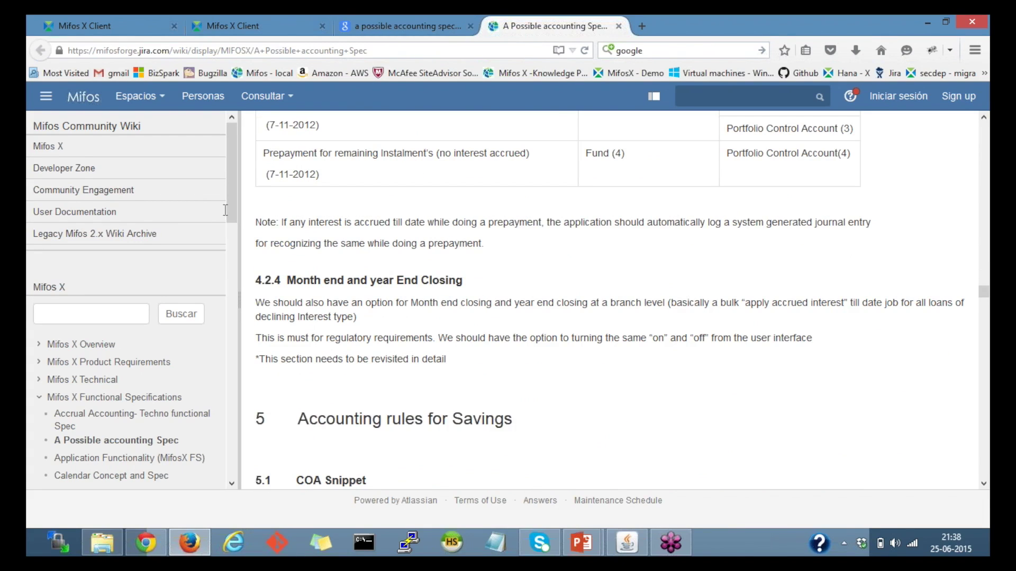
{"action": "left_click", "coordinate": [275, 24]}
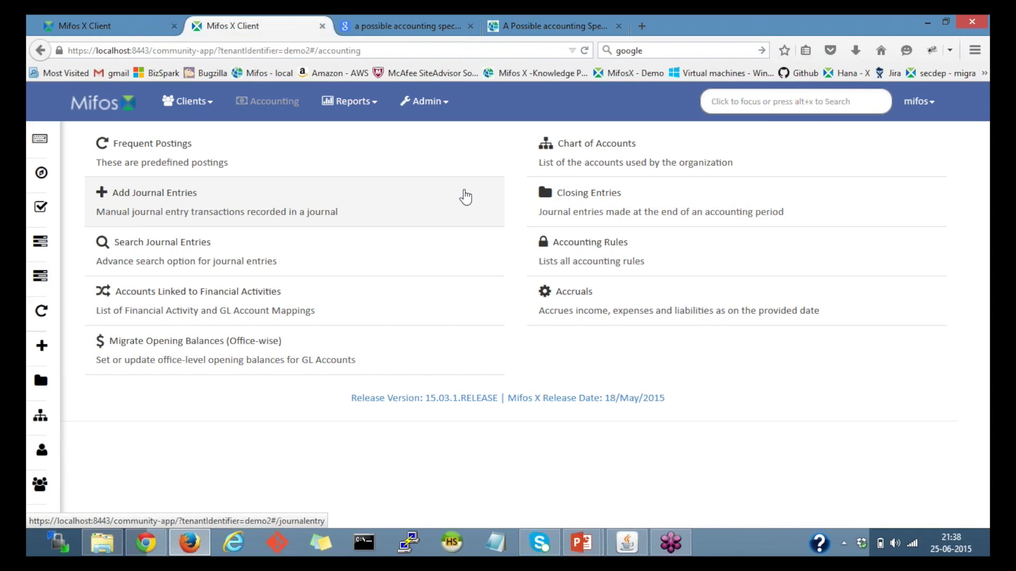
{"action": "left_click", "coordinate": [578, 248]}
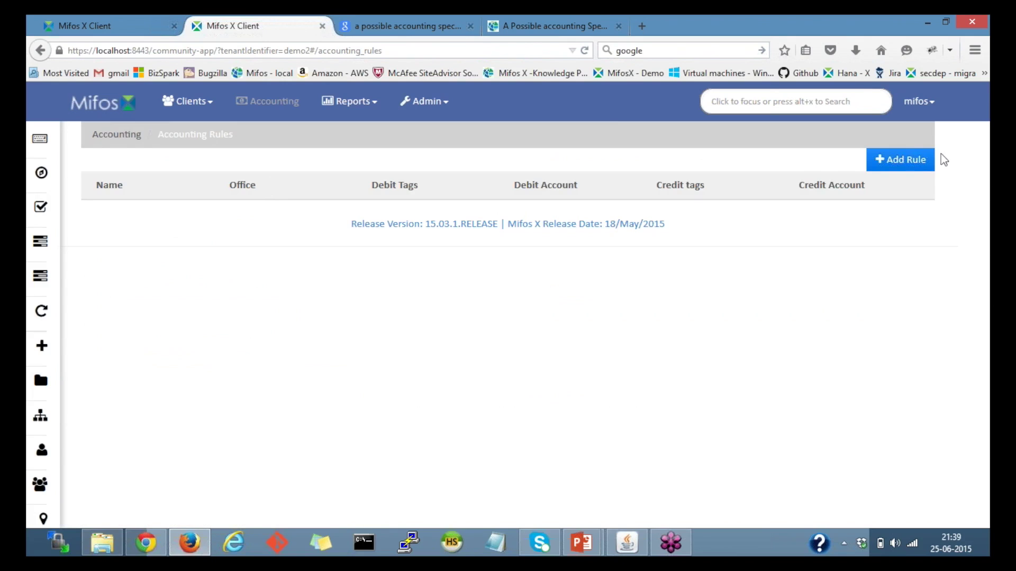
{"action": "left_click", "coordinate": [910, 164]}
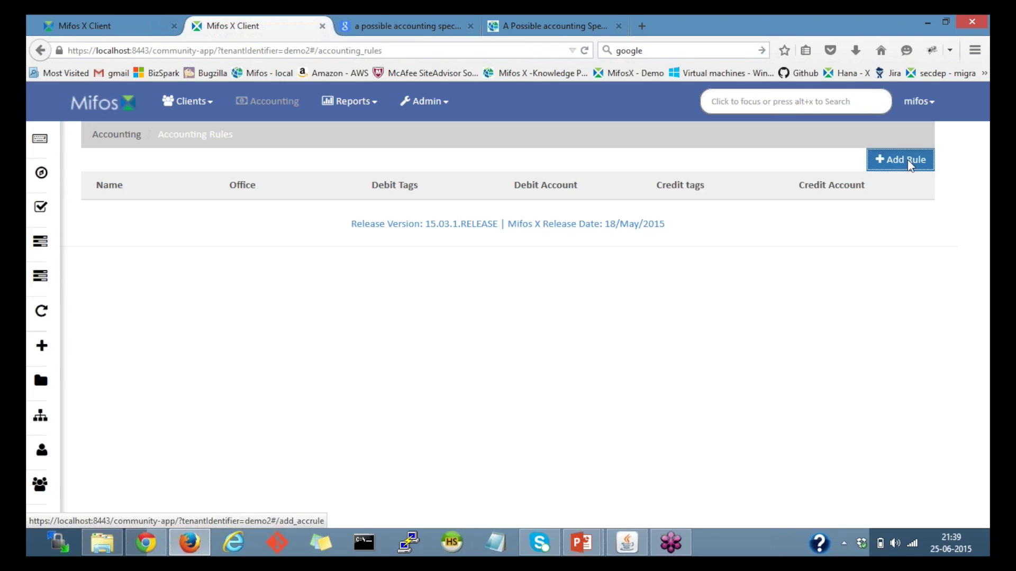
{"action": "left_click", "coordinate": [910, 165]}
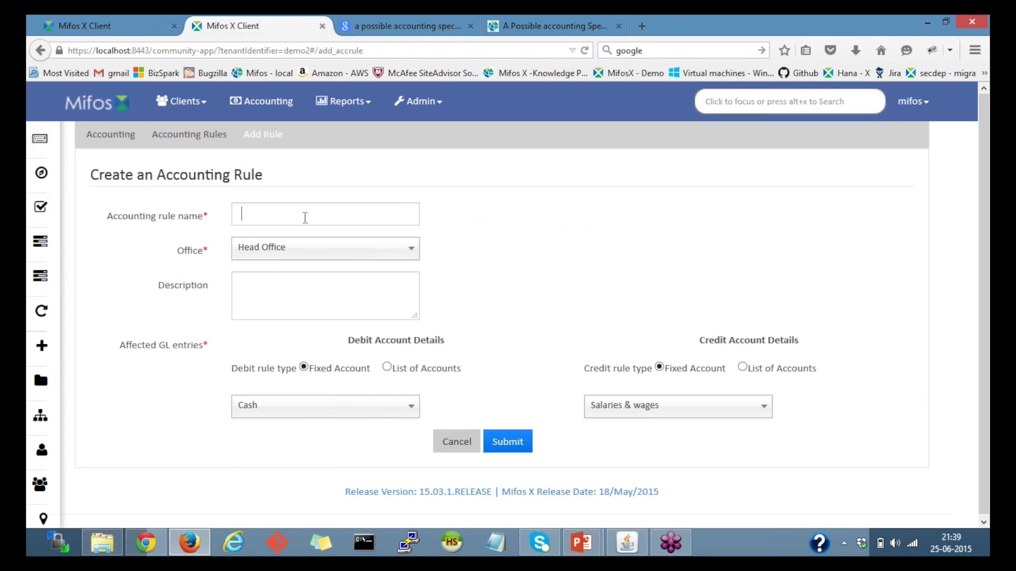
Name the accounting rule "Salary entry" and select Head Office as its office
{"action": "type", "text": "Salary"}
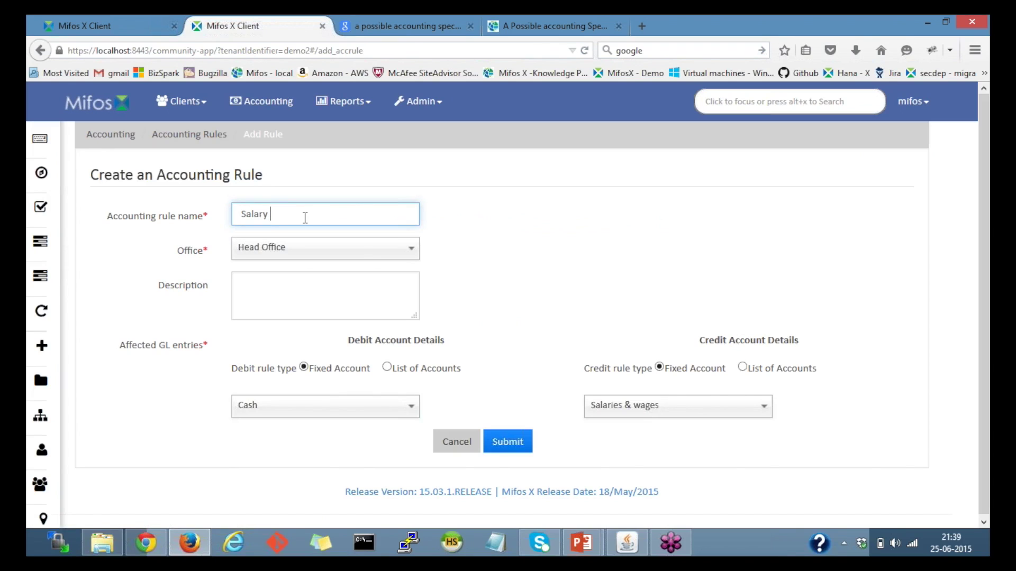
{"action": "type", "text": " paymen"}
{"action": "key", "text": "BackSpace"}
{"action": "key", "text": "BackSpace"}
{"action": "key", "text": "BackSpace"}
{"action": "key", "text": "BackSpace"}
{"action": "key", "text": "BackSpace"}
{"action": "key", "text": "BackSpace"}
{"action": "type", "text": "entry"}
{"action": "left_click", "coordinate": [306, 248]}
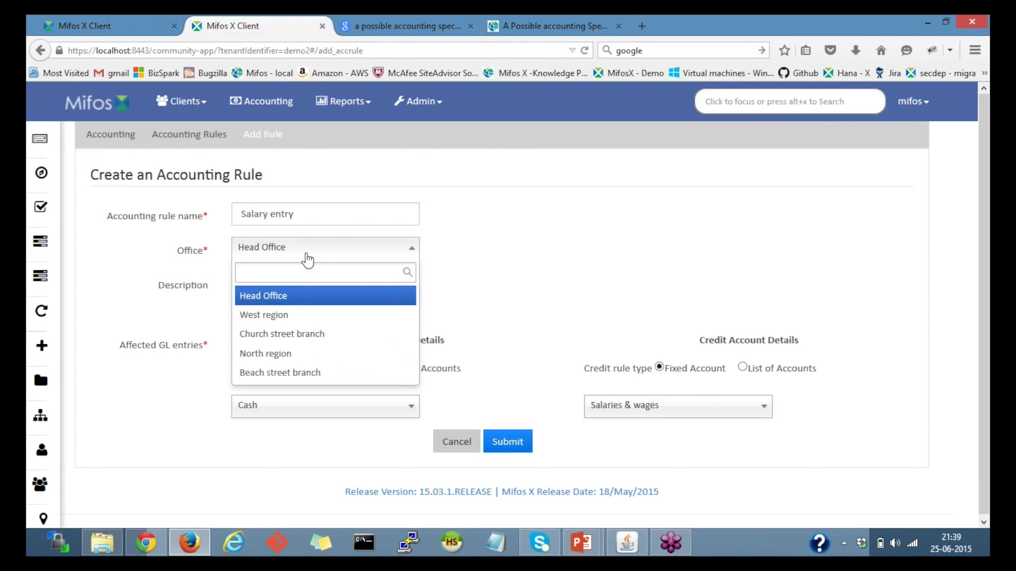
{"action": "left_click", "coordinate": [295, 295]}
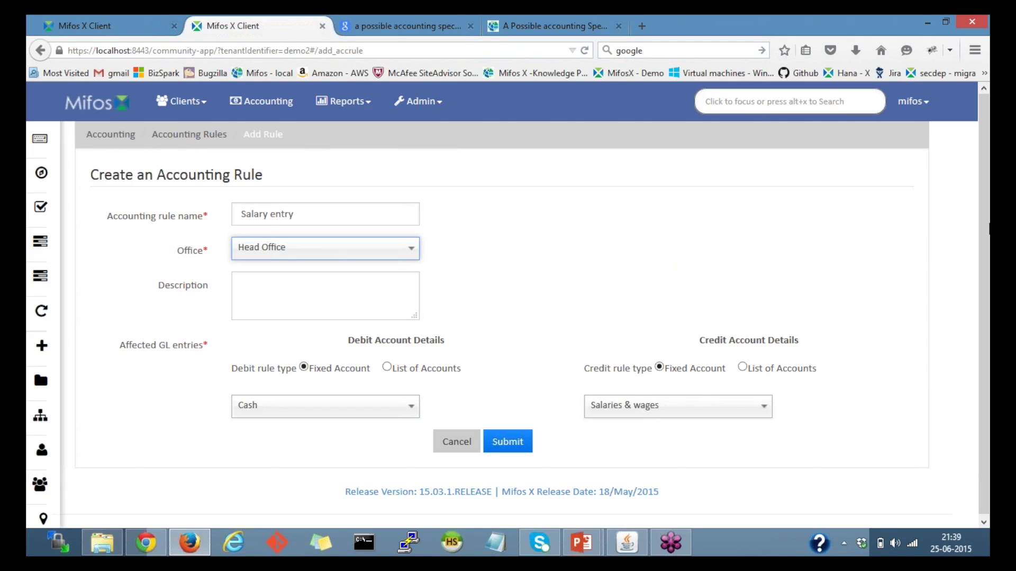
Look at the savings and loan portfolio accounting entries in the PowerPoint slide show, and return to the accounting rule form
{"action": "left_click_drag", "start_coordinate": [986, 330], "coordinate": [987, 338]}
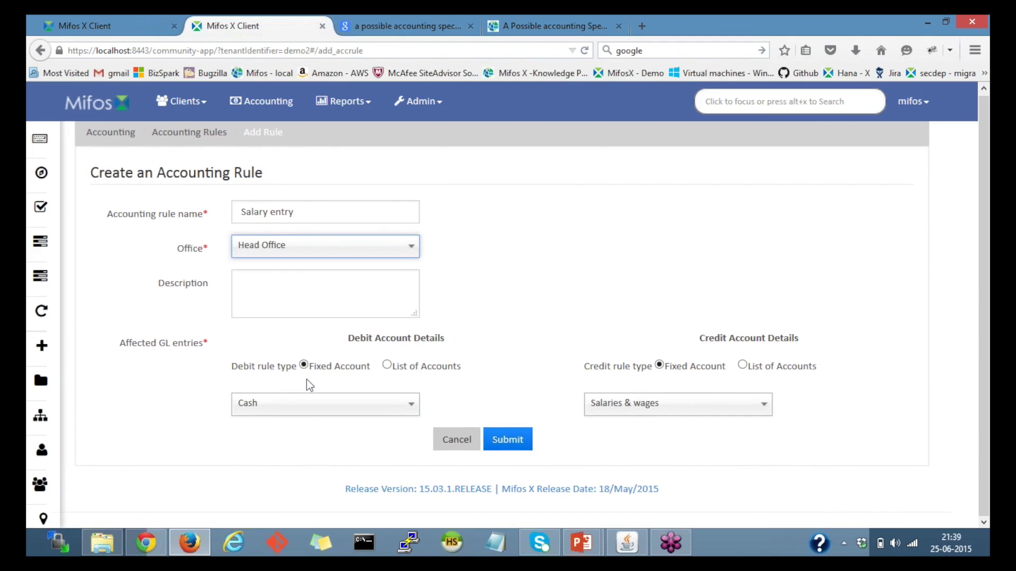
{"action": "left_click", "coordinate": [276, 418]}
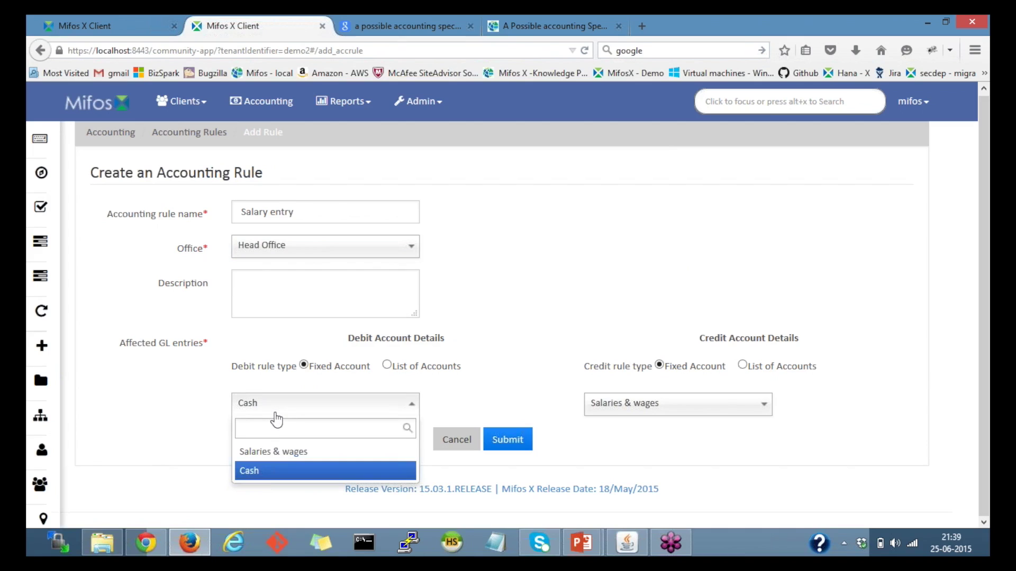
{"action": "left_click", "coordinate": [275, 416]}
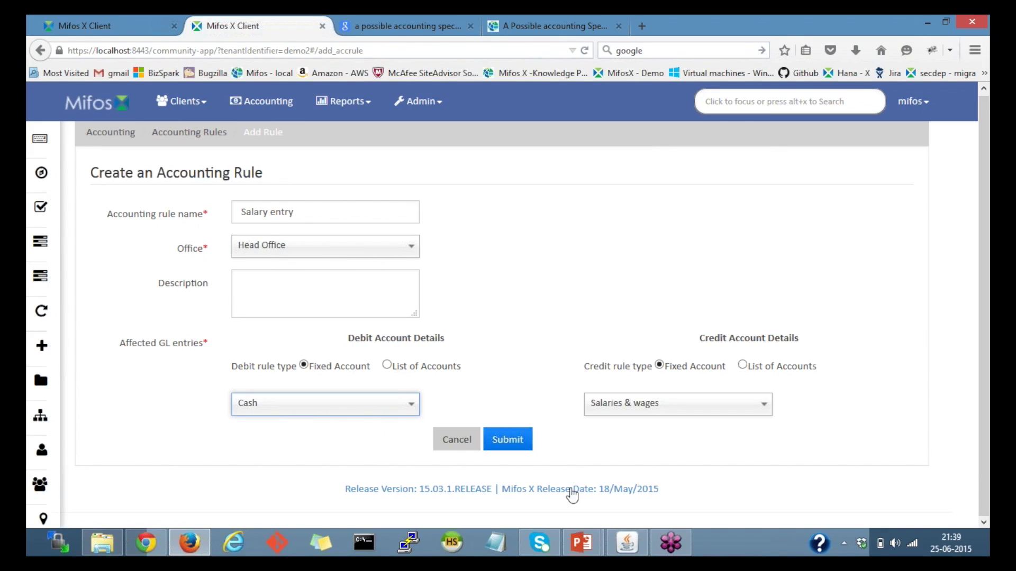
{"action": "mouse_move", "coordinate": [589, 552]}
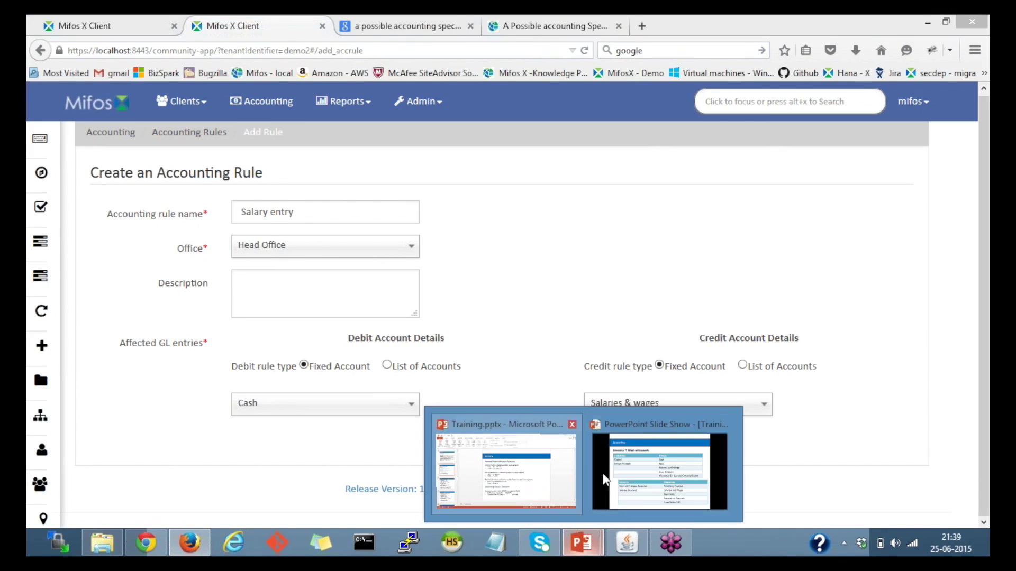
{"action": "left_click", "coordinate": [661, 466]}
{"action": "key", "text": "Right"}
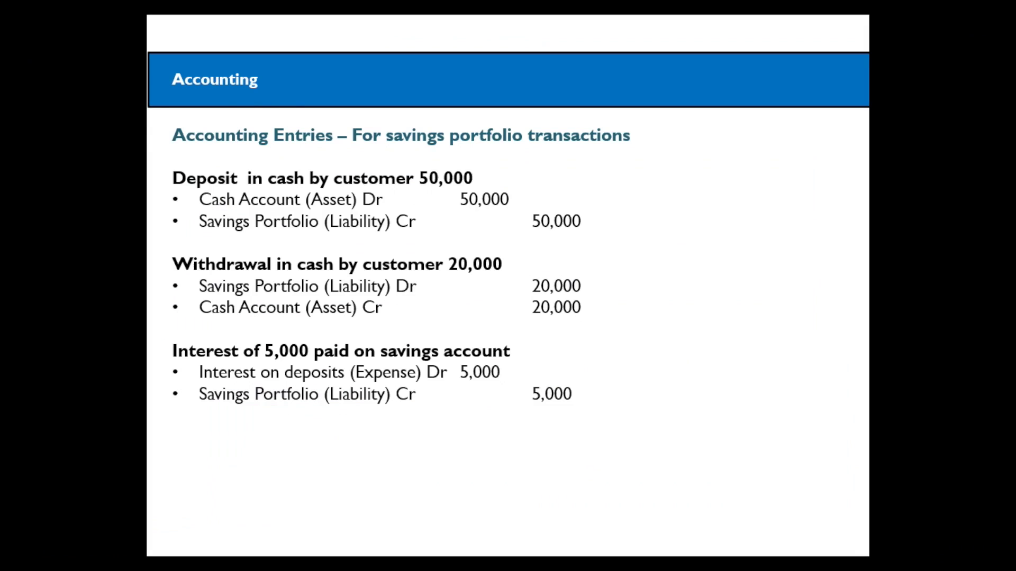
{"action": "key", "text": "Right"}
{"action": "key", "text": "Right"}
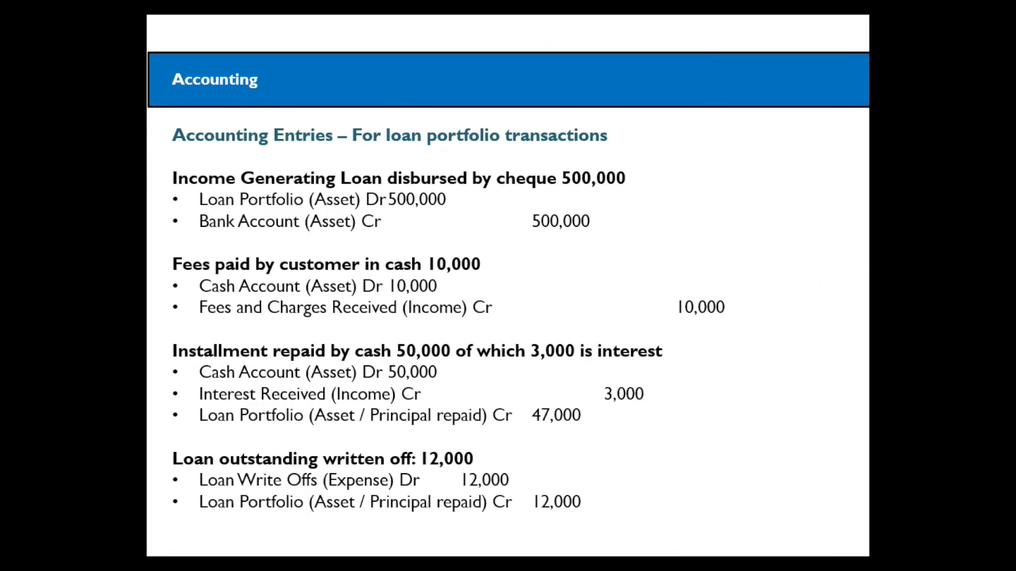
{"action": "key", "text": "alt+Tab"}
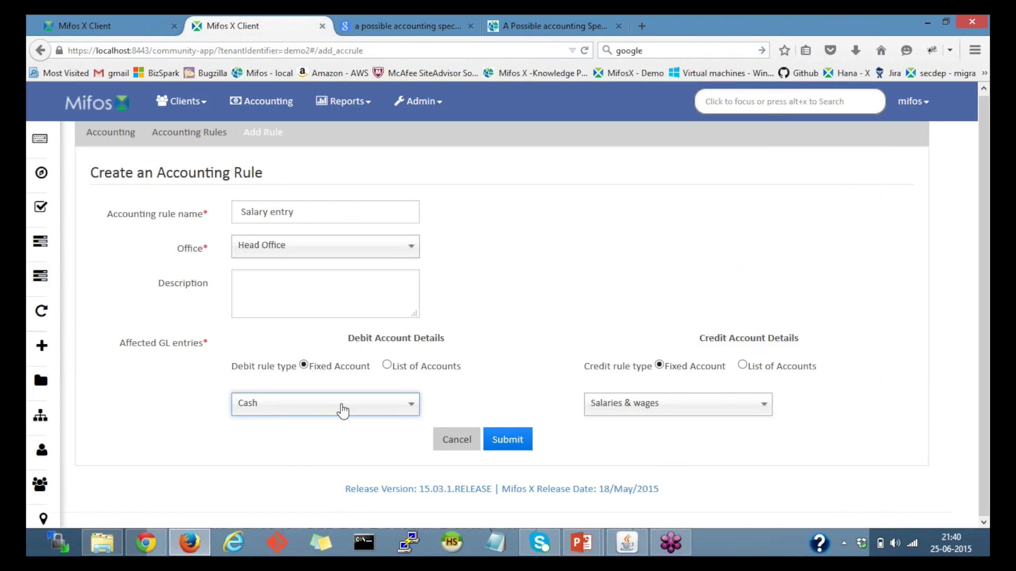
Set the rule's fixed debit account to Salaries & wages and its fixed credit account to Cash, and submit the rule
{"action": "left_click", "coordinate": [343, 410]}
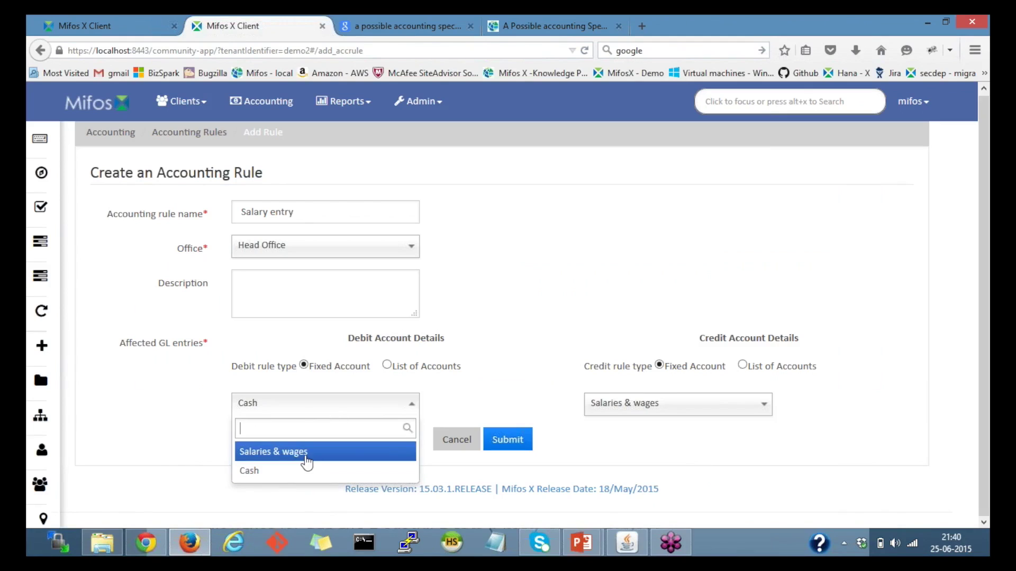
{"action": "left_click", "coordinate": [308, 460]}
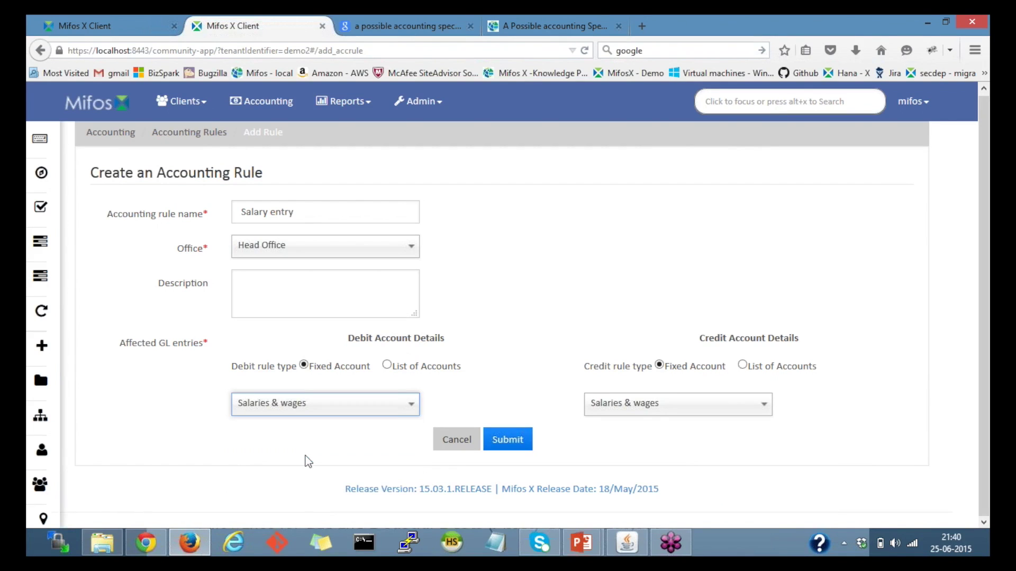
{"action": "left_click", "coordinate": [661, 410]}
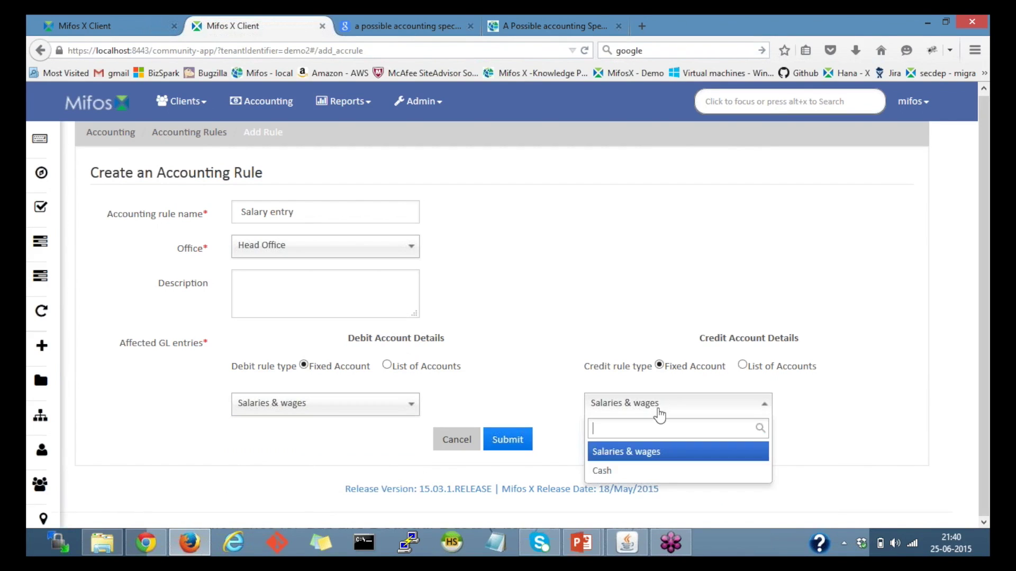
{"action": "left_click", "coordinate": [618, 475]}
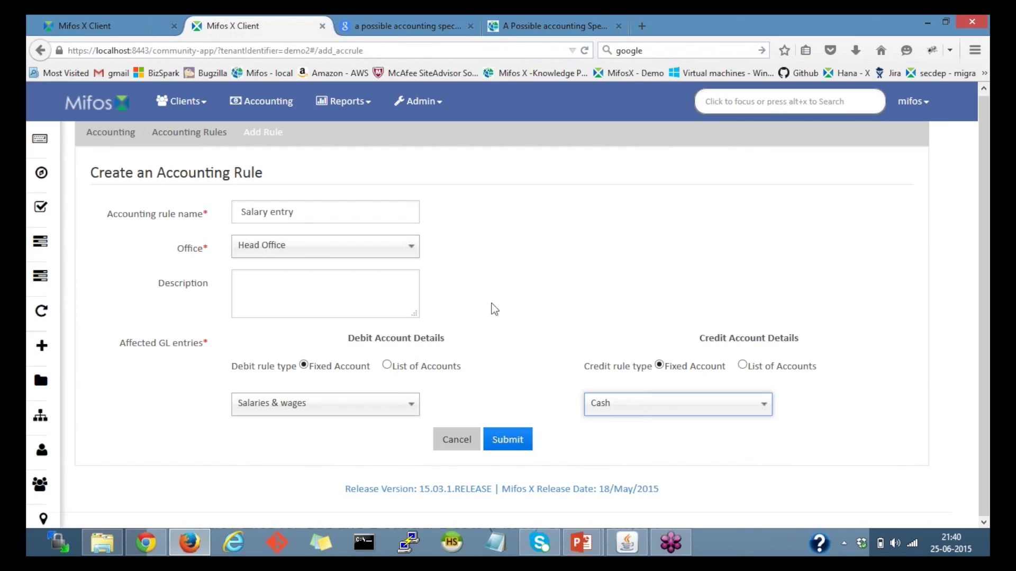
{"action": "left_click", "coordinate": [509, 442]}
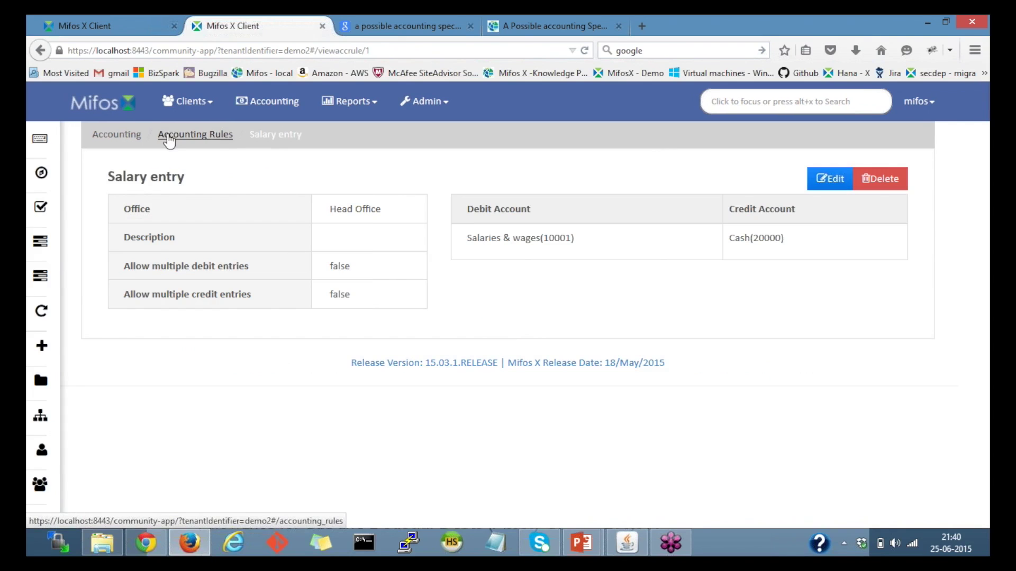
Start a frequent posting for Head Office using the Salary entry accounting rule
{"action": "left_click", "coordinate": [111, 135]}
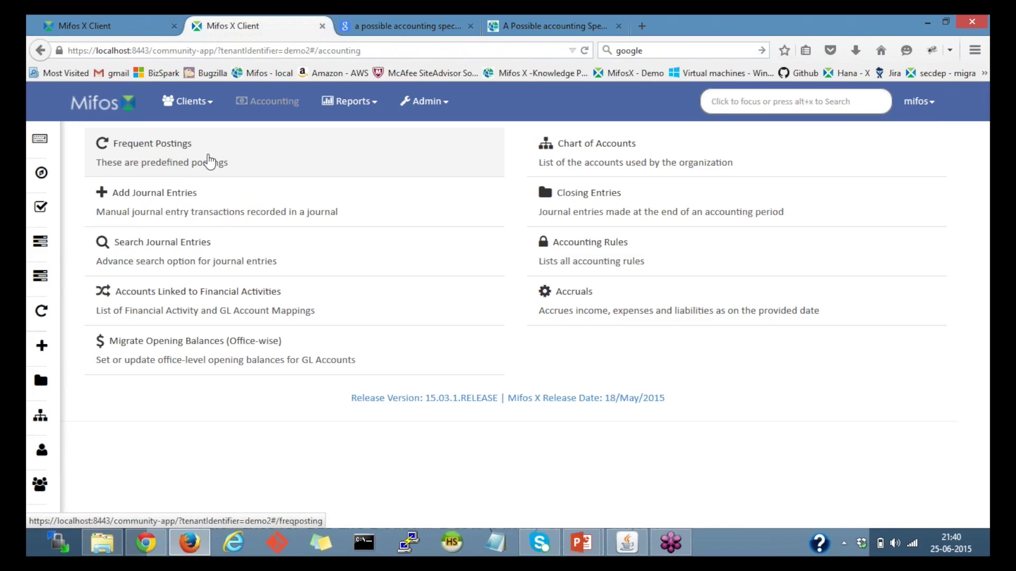
{"action": "left_click", "coordinate": [162, 157]}
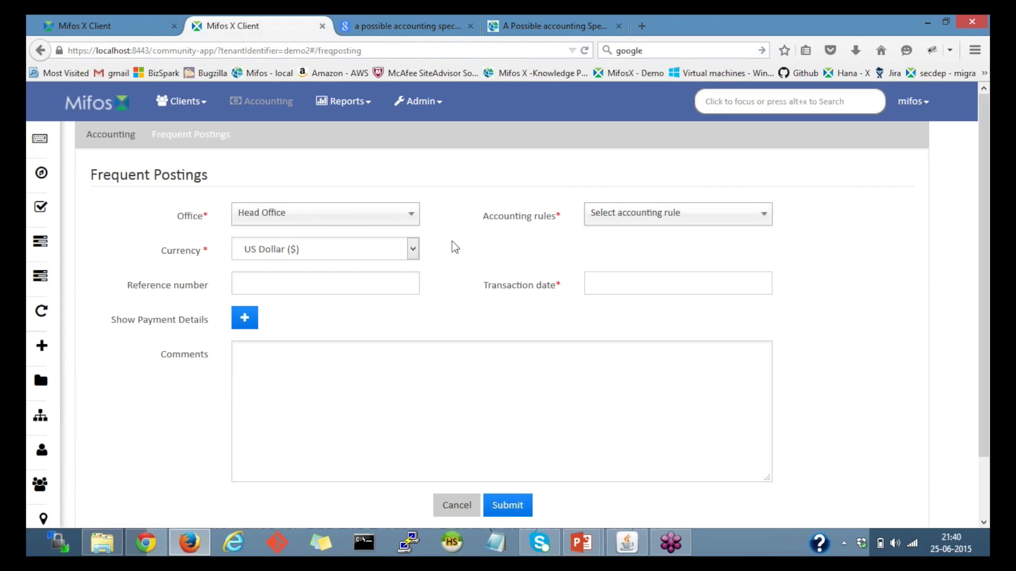
{"action": "left_click", "coordinate": [646, 223]}
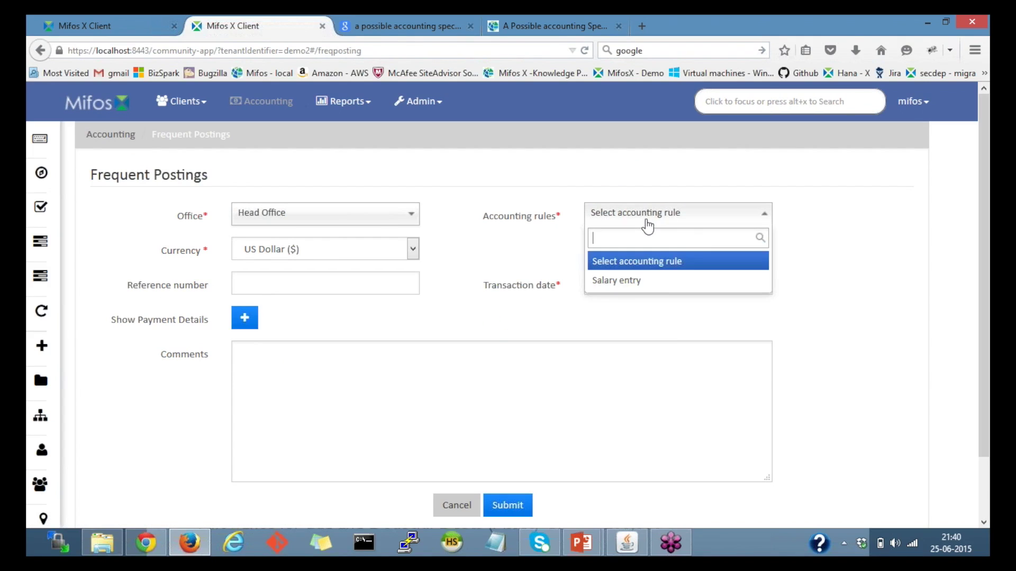
{"action": "left_click", "coordinate": [624, 286]}
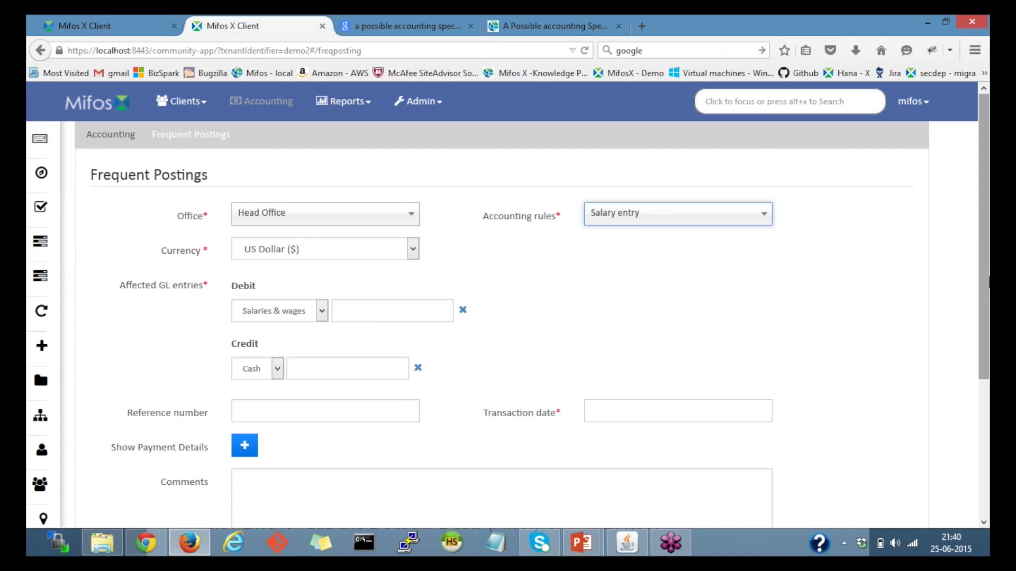
Enter 10,000 as the debit to Salaries & wages and 10,000 as the credit to Cash
{"action": "scroll", "coordinate": [214, 184], "scroll_direction": "down", "scroll_amount": 3}
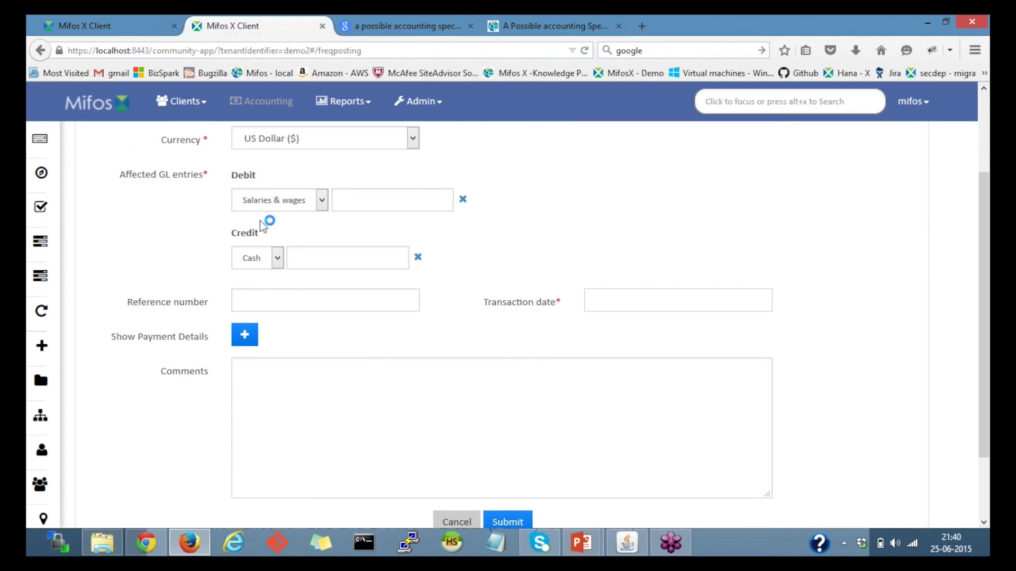
{"action": "left_click", "coordinate": [379, 201]}
{"action": "type", "text": "100000"}
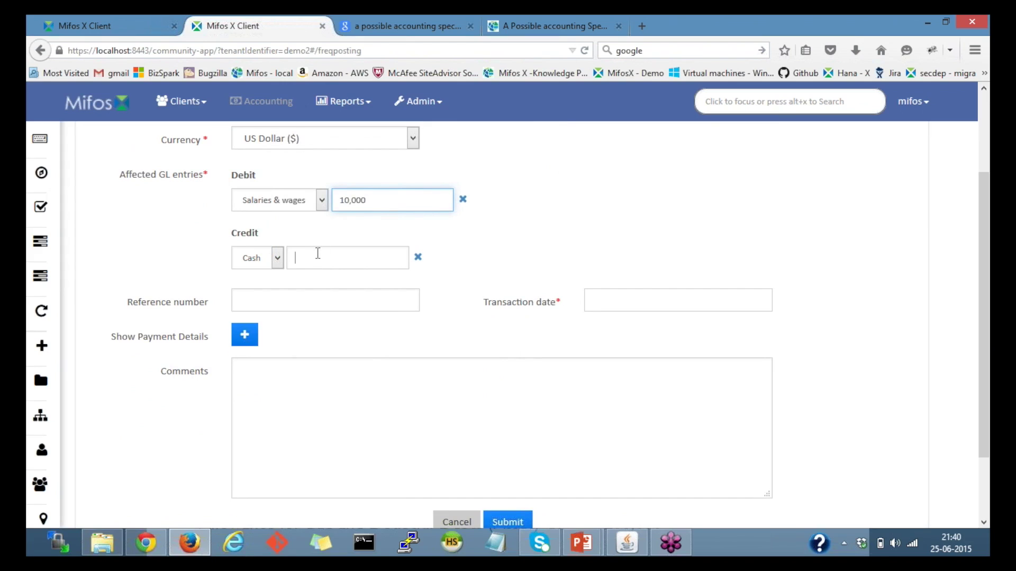
{"action": "left_click", "coordinate": [317, 255]}
{"action": "type", "text": "100000"}
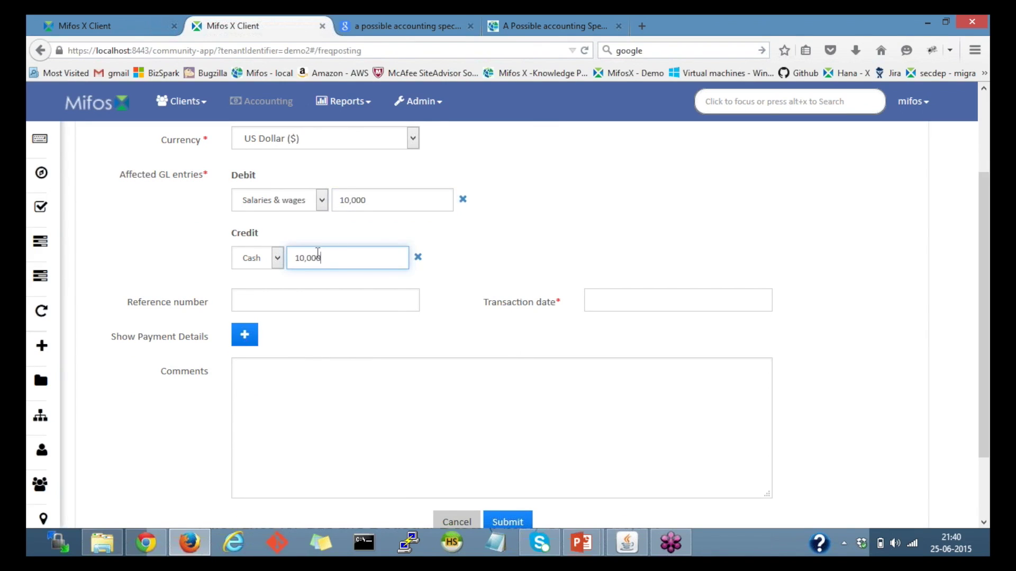
Set the transaction date to 25 June 2015 and submit the frequent posting
{"action": "left_click", "coordinate": [748, 300]}
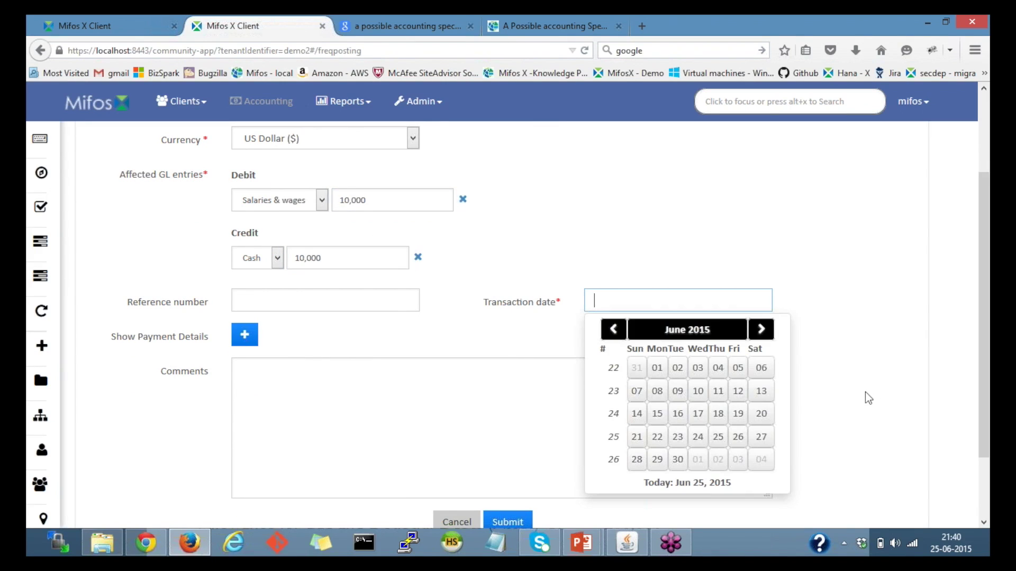
{"action": "left_click", "coordinate": [718, 437]}
{"action": "scroll", "coordinate": [584, 308], "scroll_direction": "down", "scroll_amount": 3}
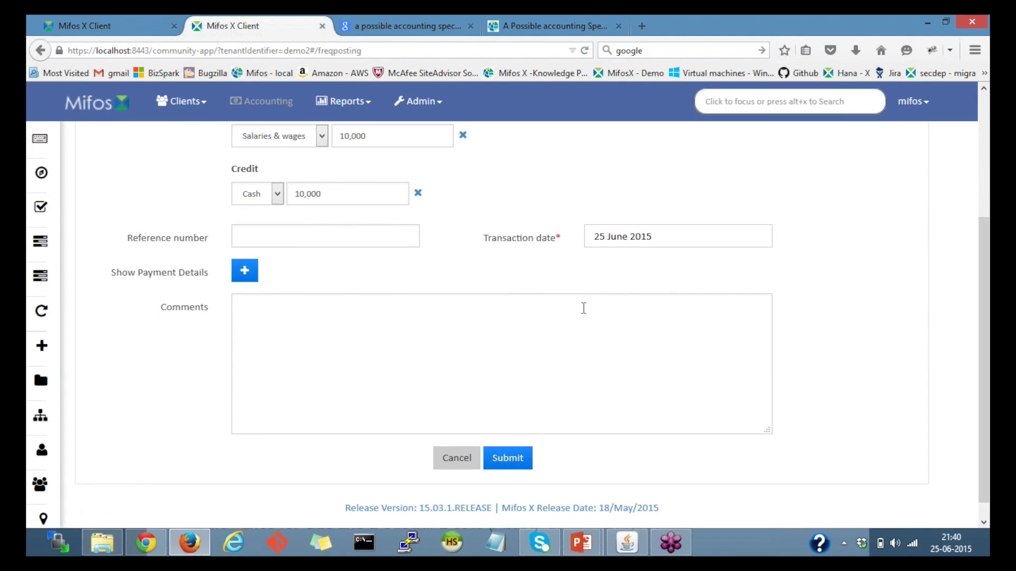
{"action": "left_click", "coordinate": [516, 465]}
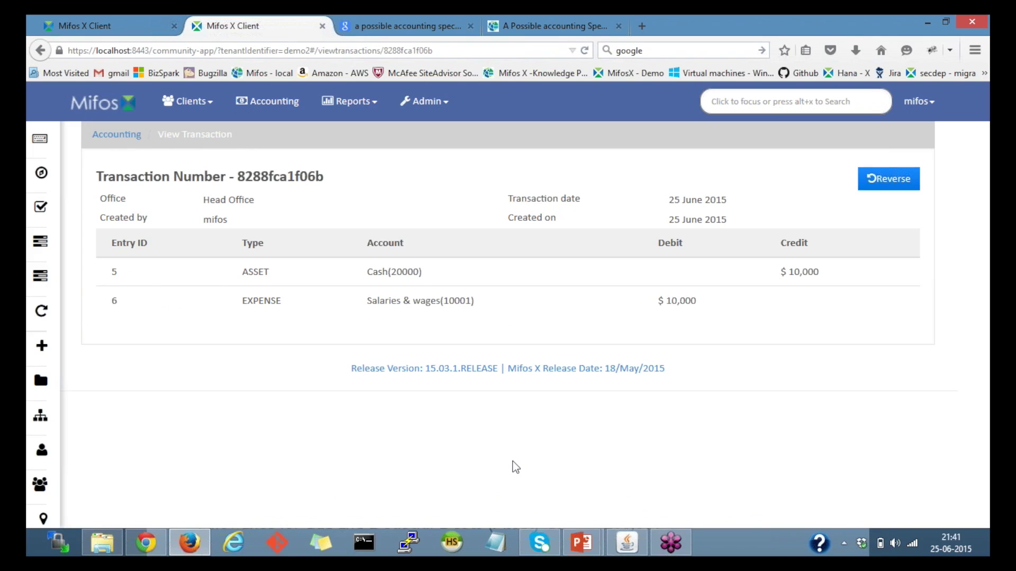
Search the journal entries without any filters to list all postings
{"action": "left_click", "coordinate": [115, 134]}
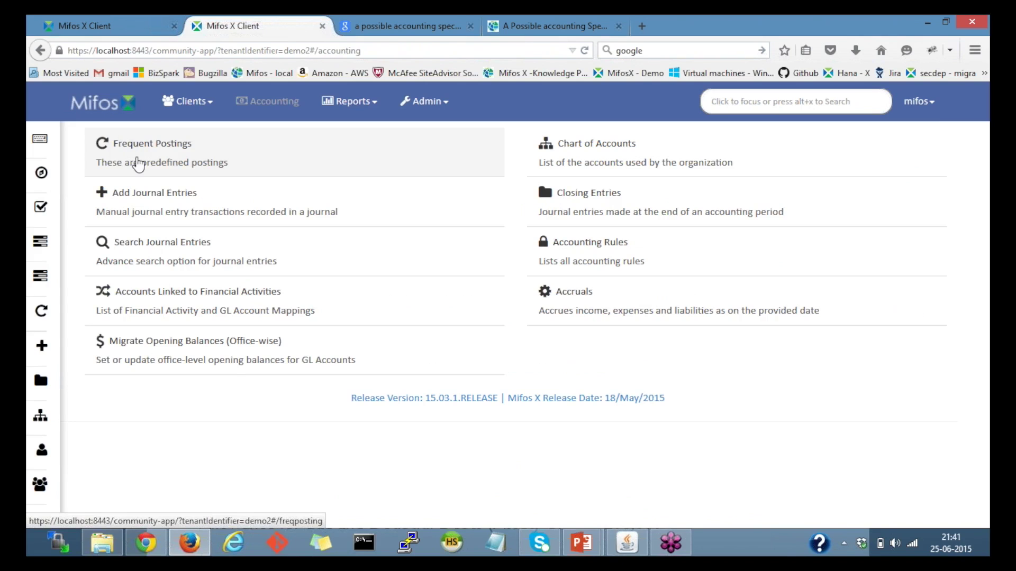
{"action": "left_click", "coordinate": [157, 267]}
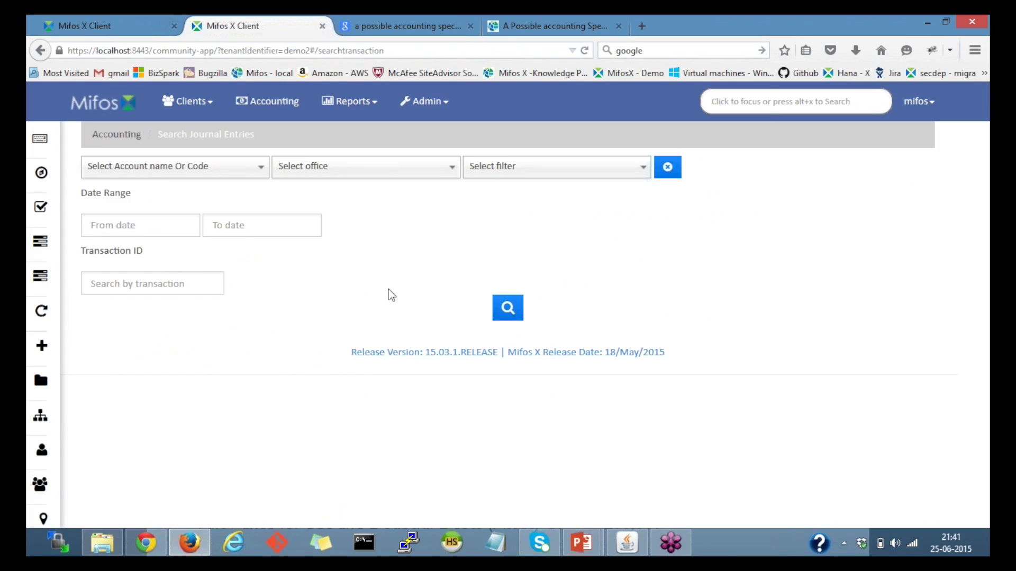
{"action": "left_click", "coordinate": [506, 309]}
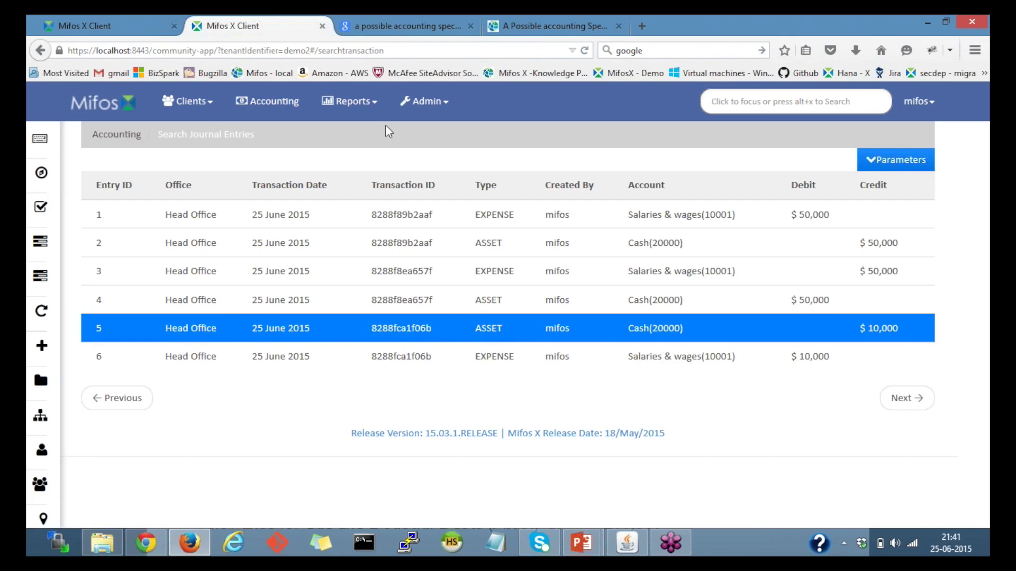
Switch to the PowerPoint slide show and view the Chart of Accounts slide
{"action": "left_click", "coordinate": [589, 532]}
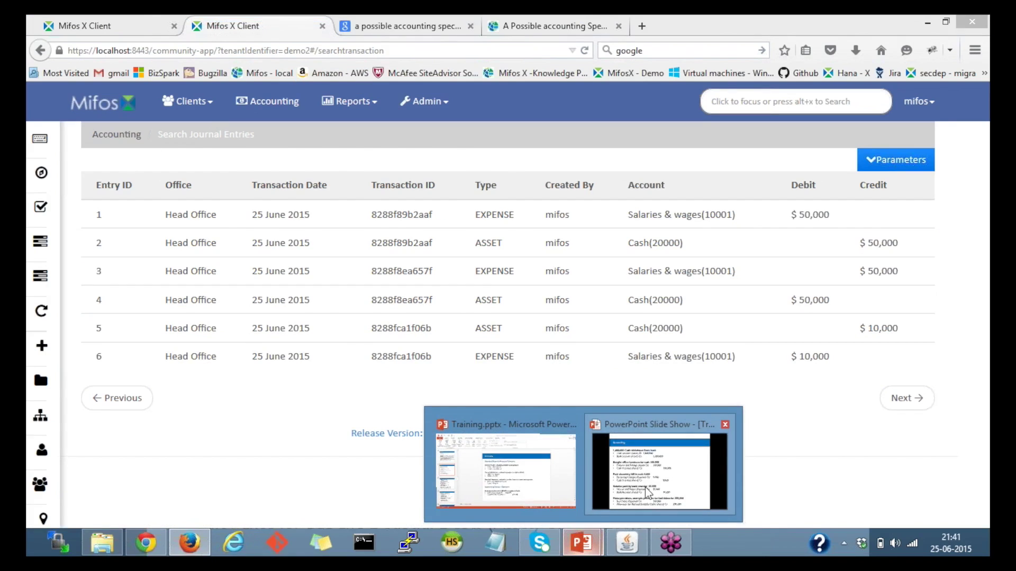
{"action": "left_click", "coordinate": [645, 486]}
{"action": "key", "text": "Right"}
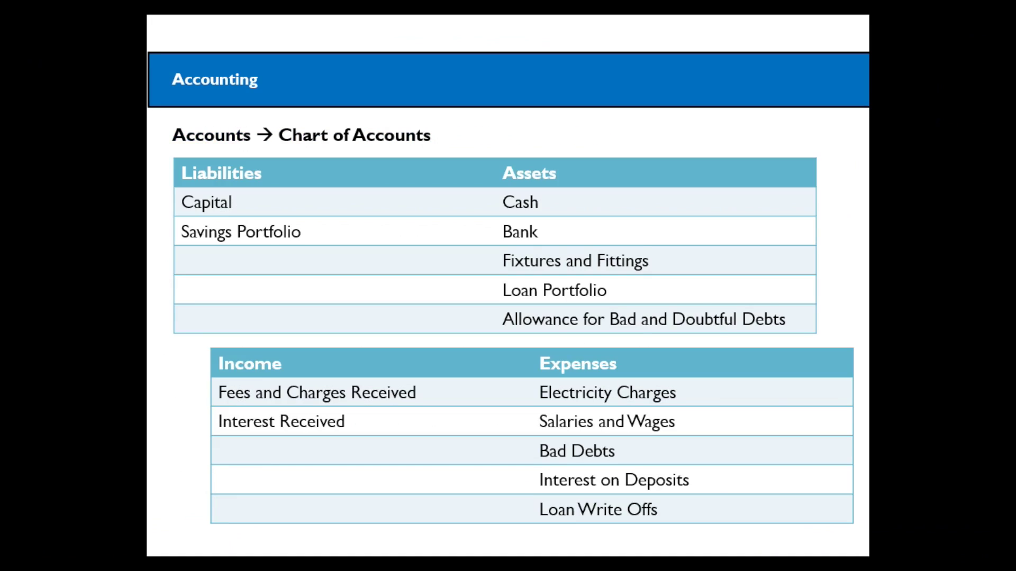
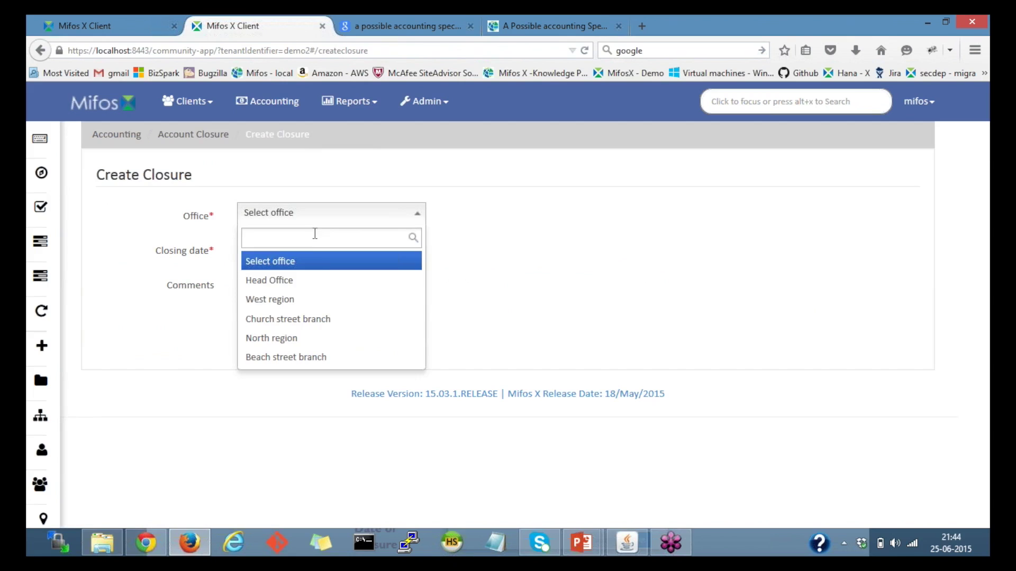
Create an accounting closure for Head Office with the closing date 25 June 2015
{"action": "left_click", "coordinate": [304, 284]}
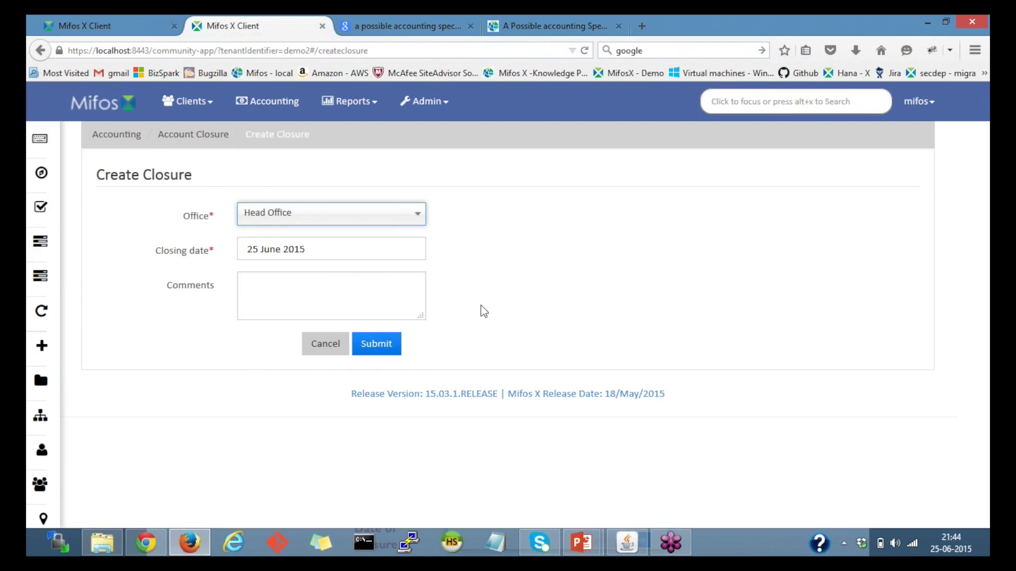
{"action": "left_click", "coordinate": [396, 352]}
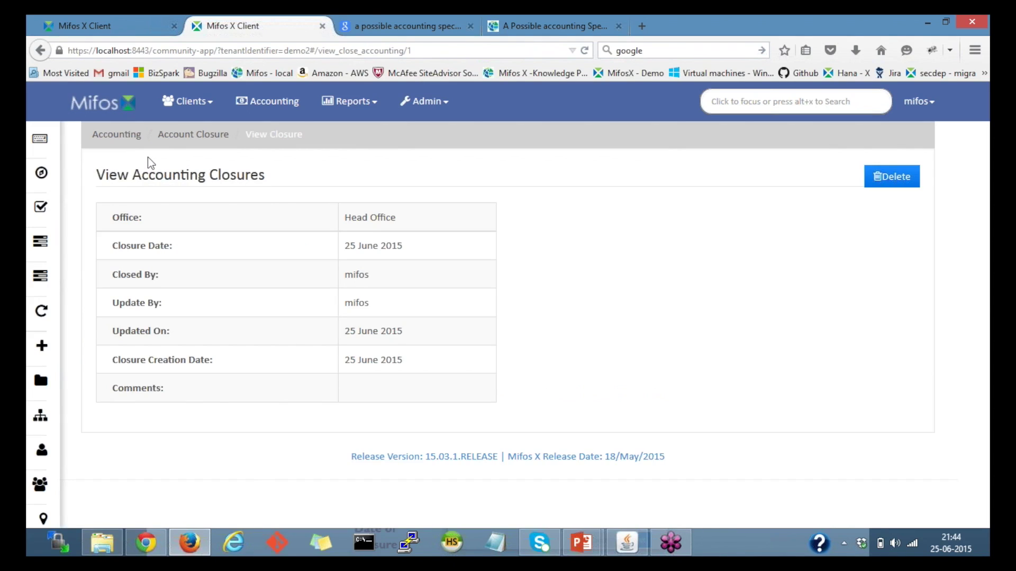
{"action": "left_click", "coordinate": [118, 135]}
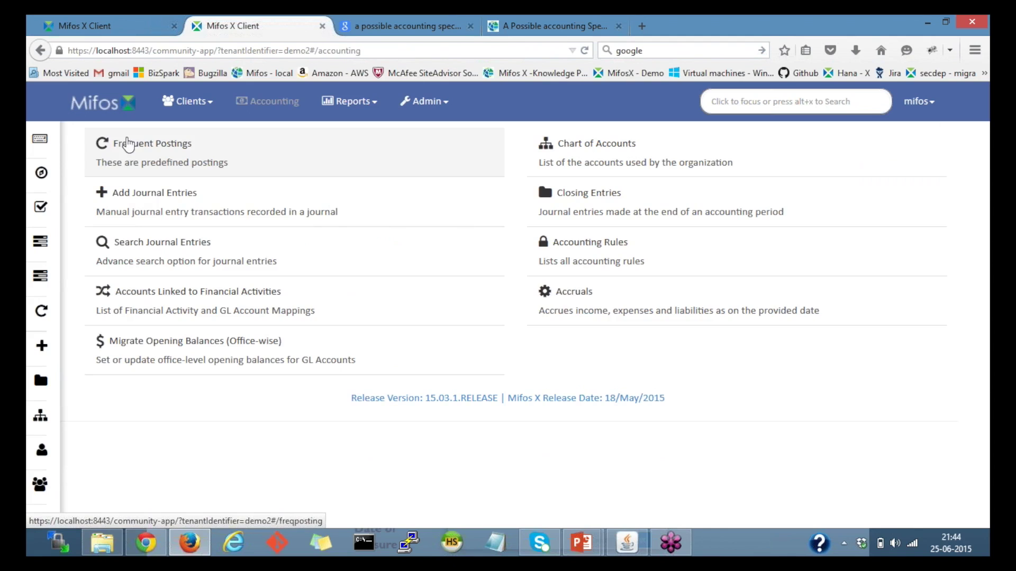
Start a new frequent posting for Head Office using the Salary entry accounting rule
{"action": "left_click", "coordinate": [182, 148]}
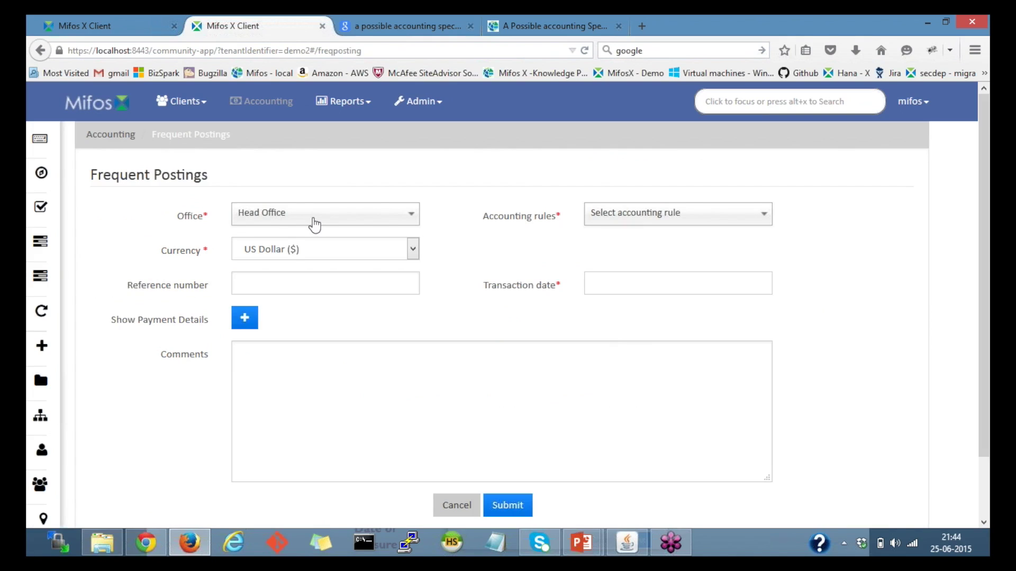
{"action": "left_click", "coordinate": [658, 217]}
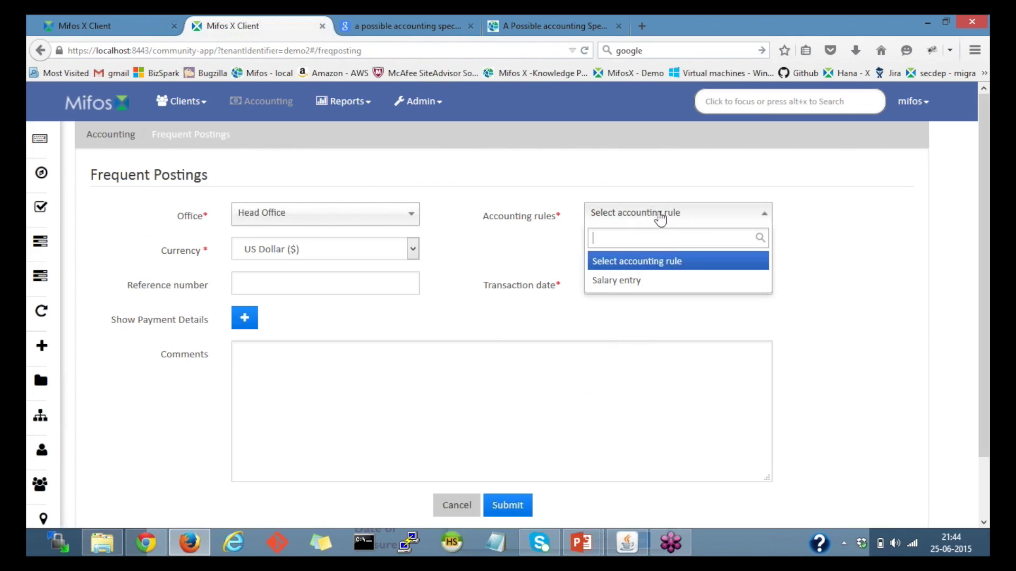
{"action": "left_click", "coordinate": [629, 280]}
{"action": "scroll", "coordinate": [985, 383], "scroll_direction": "down", "scroll_amount": 1}
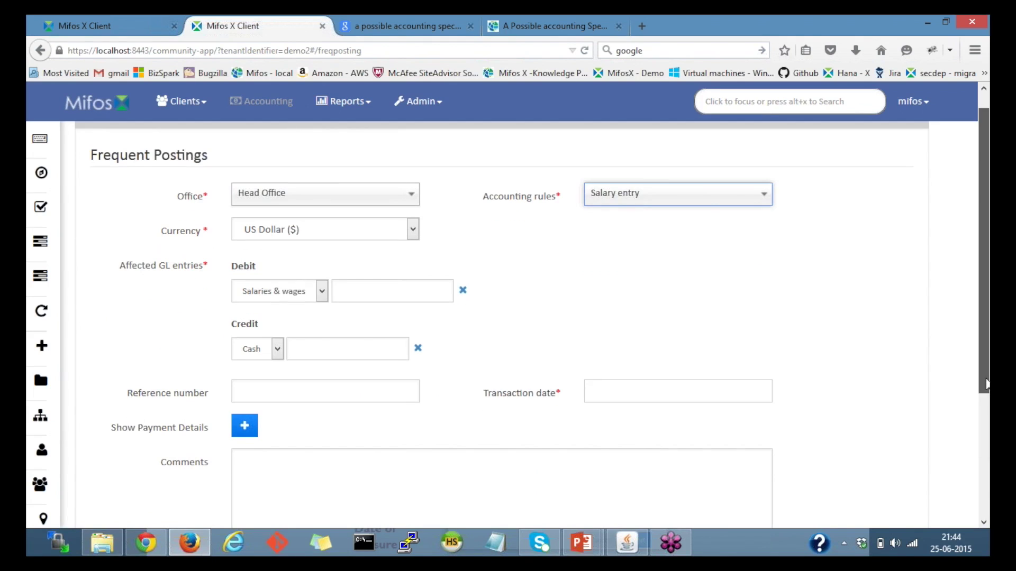
{"action": "scroll", "coordinate": [985, 384], "scroll_direction": "down", "scroll_amount": 2}
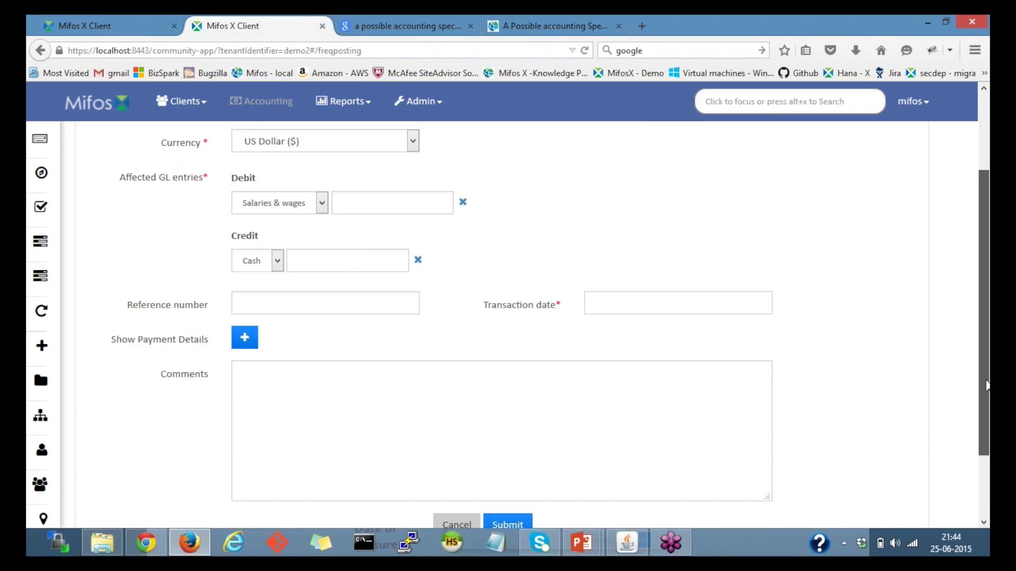
Enter 5,000 as the debit to Salaries & wages and 5,000 as the credit to Cash
{"action": "left_click", "coordinate": [381, 197]}
{"action": "type", "text": "5,000"}
{"action": "left_click", "coordinate": [345, 256]}
{"action": "type", "text": "5,000"}
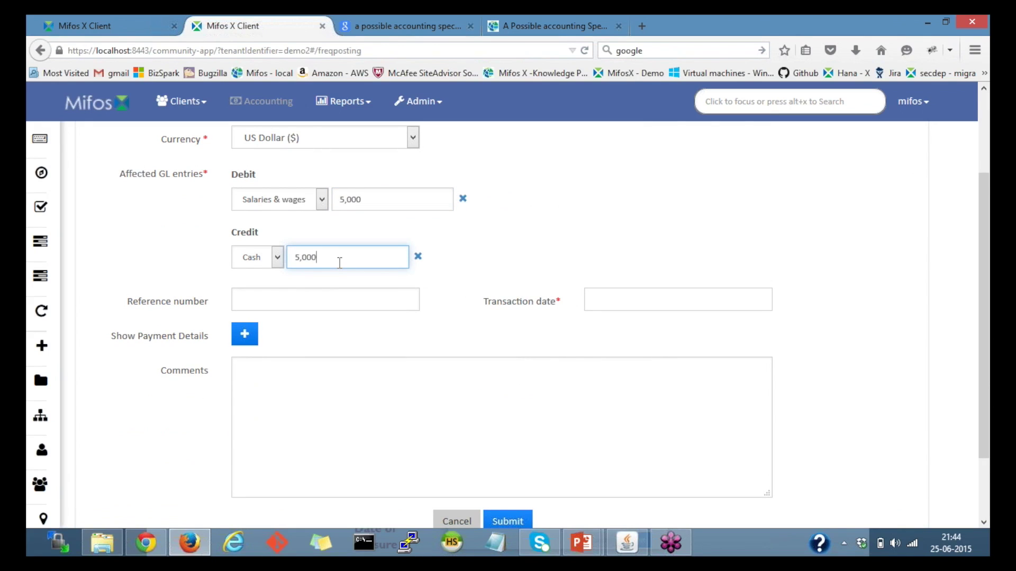
Try to submit the frequent posting with the transaction date 25 June 2015
{"action": "left_click", "coordinate": [623, 303]}
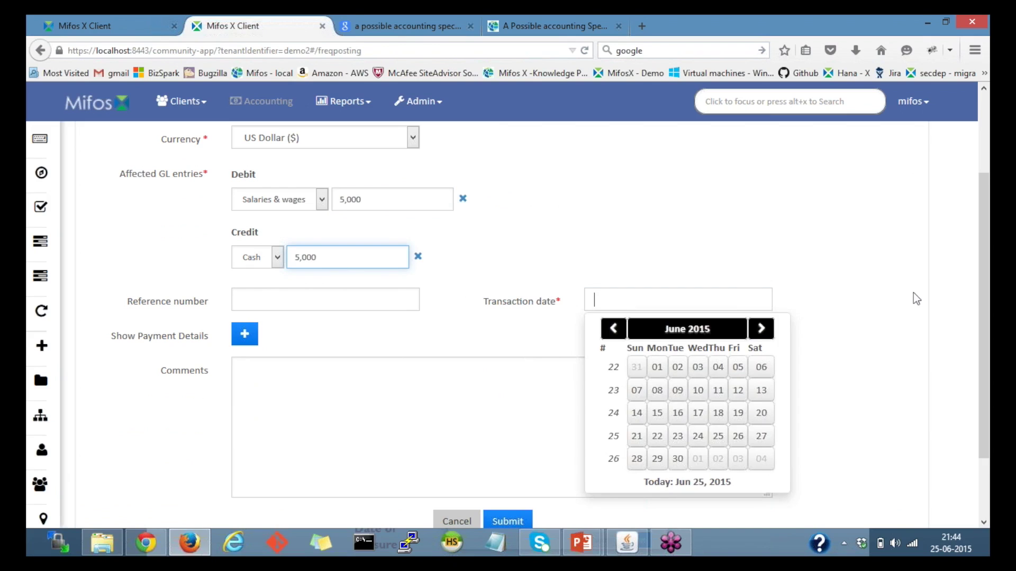
{"action": "left_click", "coordinate": [717, 437]}
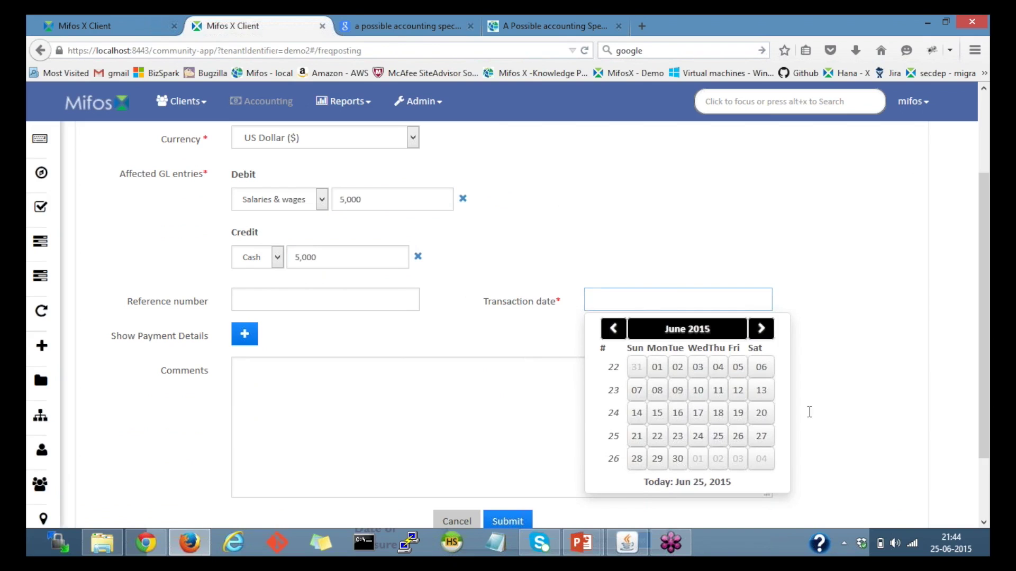
{"action": "scroll", "coordinate": [978, 406], "scroll_direction": "down", "scroll_amount": 2}
{"action": "left_click", "coordinate": [507, 467]}
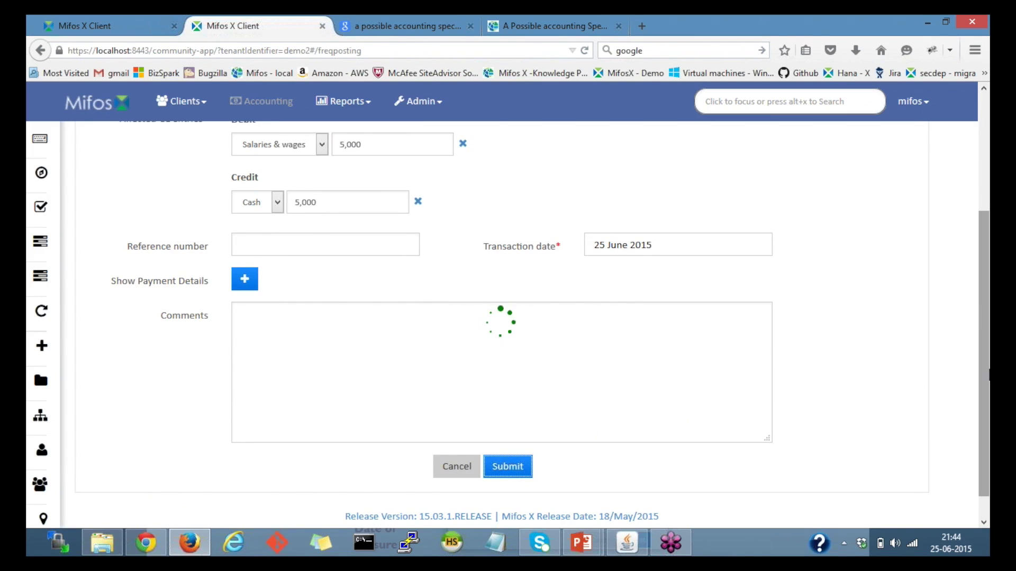
{"action": "left_click_drag", "start_coordinate": [988, 367], "coordinate": [988, 263]}
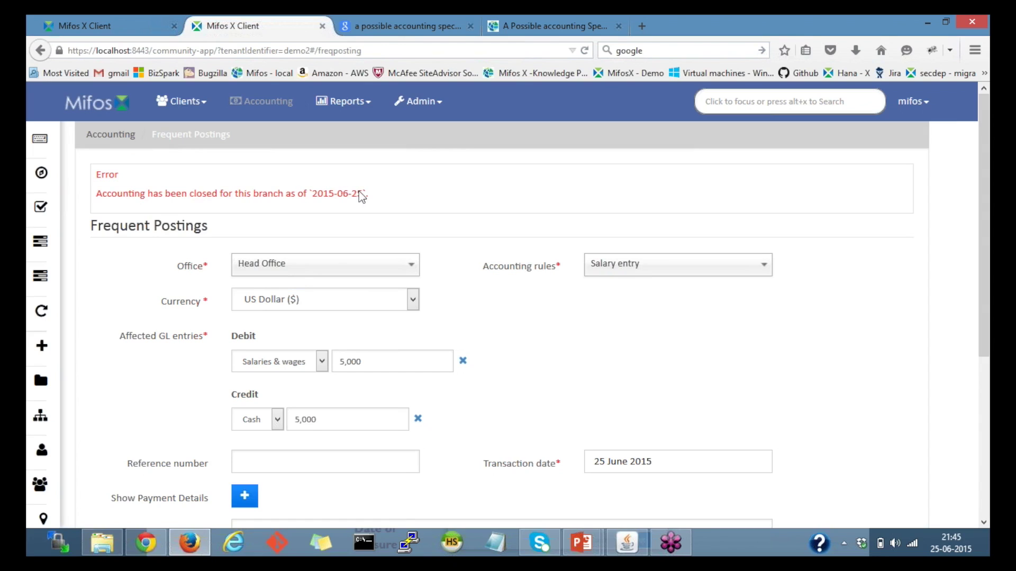
Try to submit the posting with the transaction date 24 June 2015 instead, and cancel the posting form
{"action": "scroll", "coordinate": [694, 296], "scroll_direction": "down", "scroll_amount": 3}
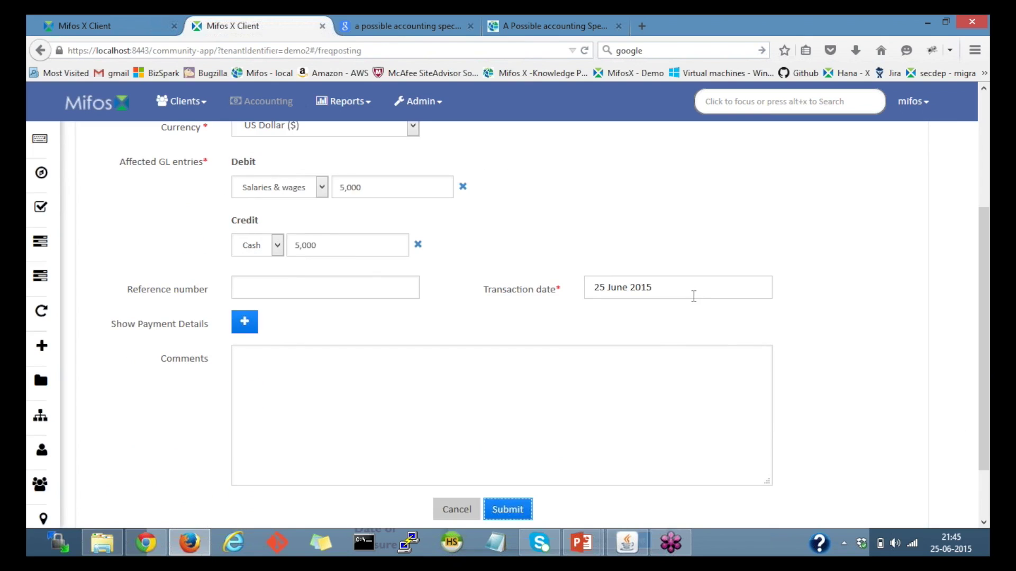
{"action": "left_click", "coordinate": [694, 296]}
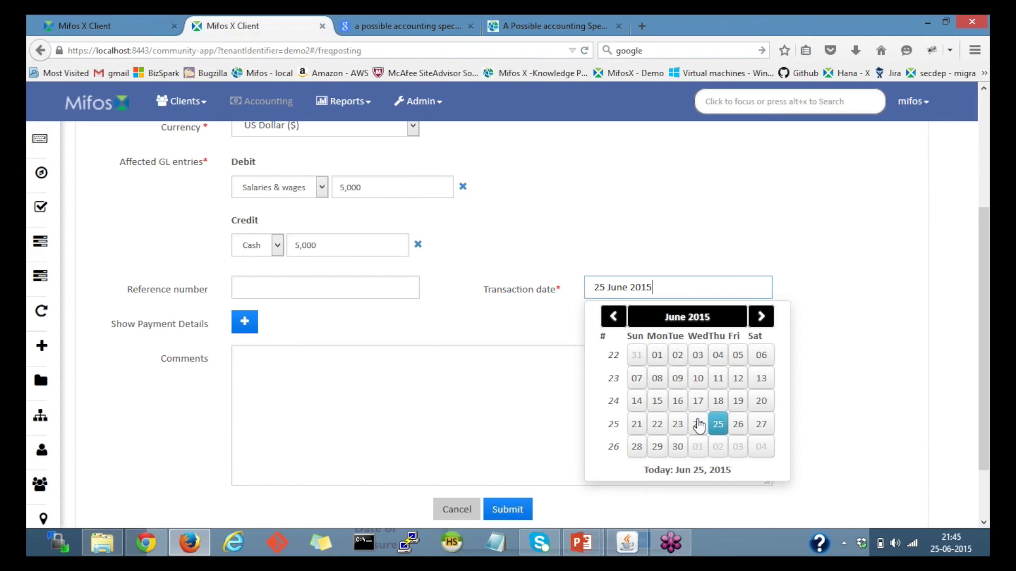
{"action": "left_click", "coordinate": [698, 424]}
{"action": "left_click", "coordinate": [516, 511]}
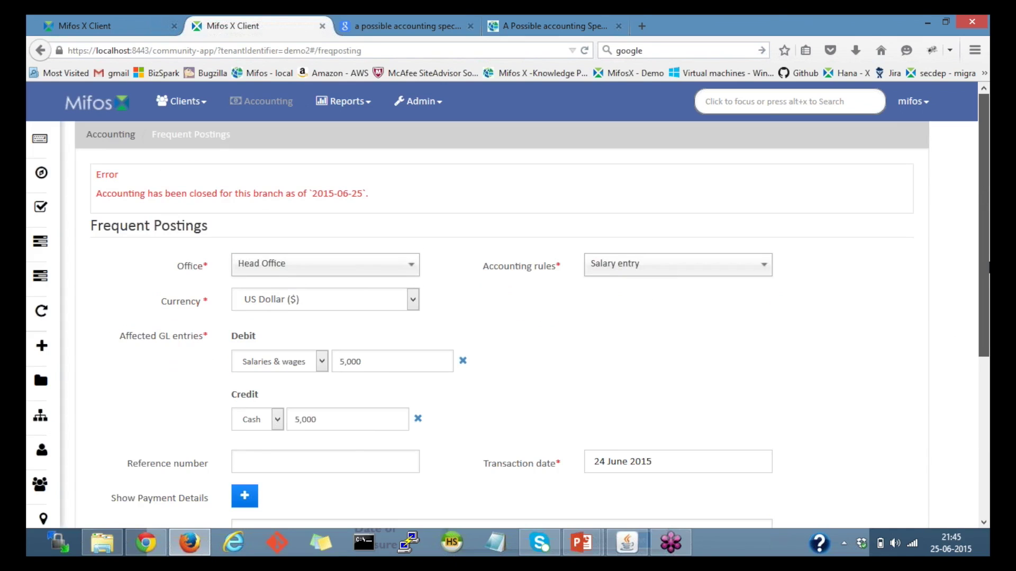
{"action": "scroll", "coordinate": [981, 421], "scroll_direction": "down", "scroll_amount": 5}
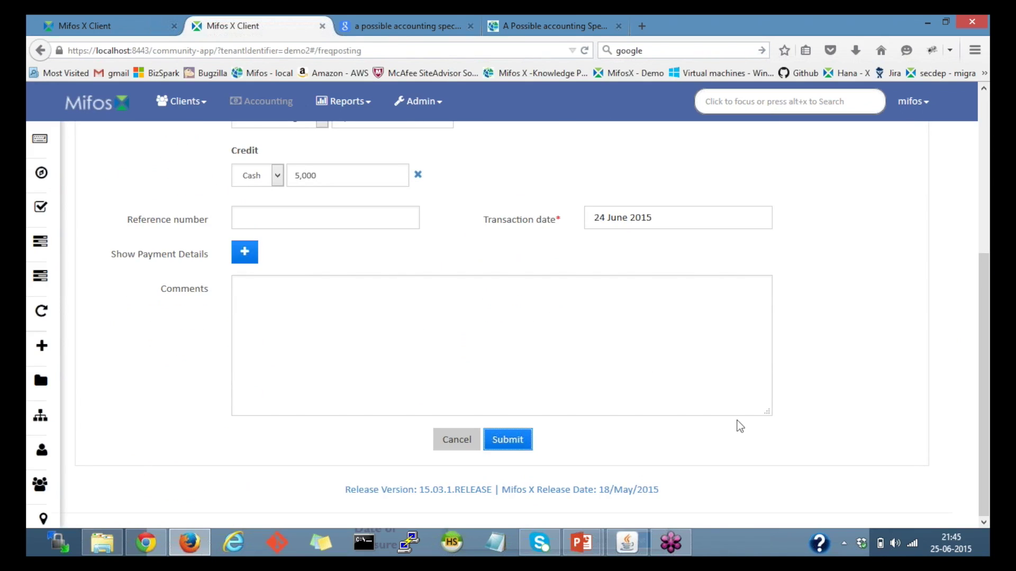
{"action": "left_click", "coordinate": [455, 442]}
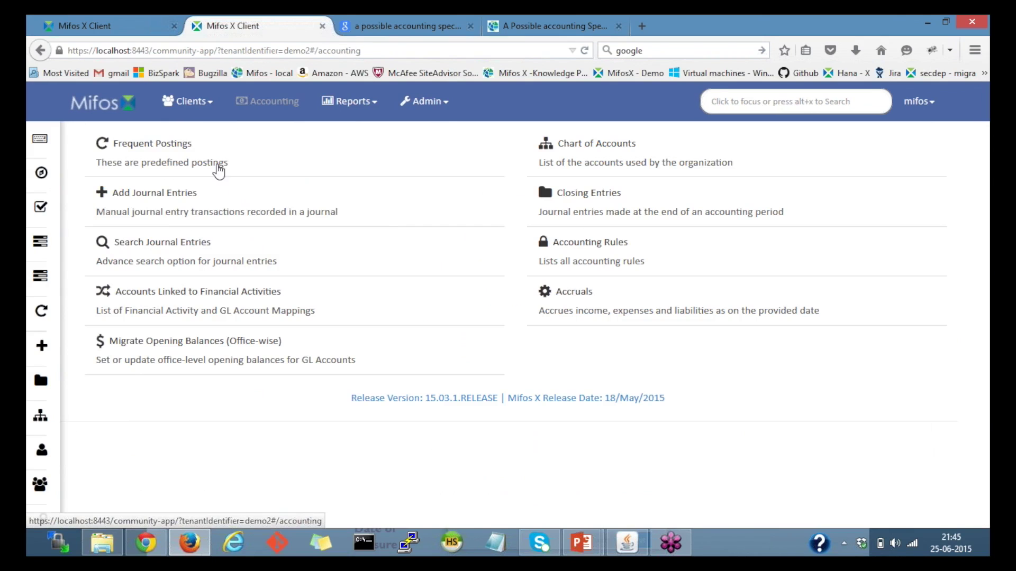
Open the Head Office accounting closure from the closing entries and delete it
{"action": "left_click", "coordinate": [617, 197]}
{"action": "left_click", "coordinate": [623, 267]}
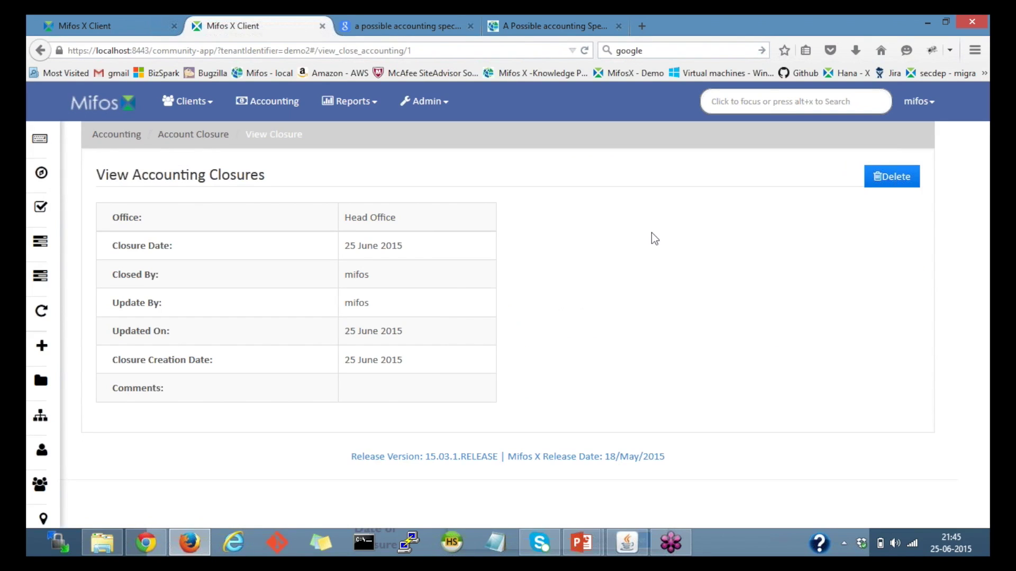
{"action": "left_click", "coordinate": [898, 182]}
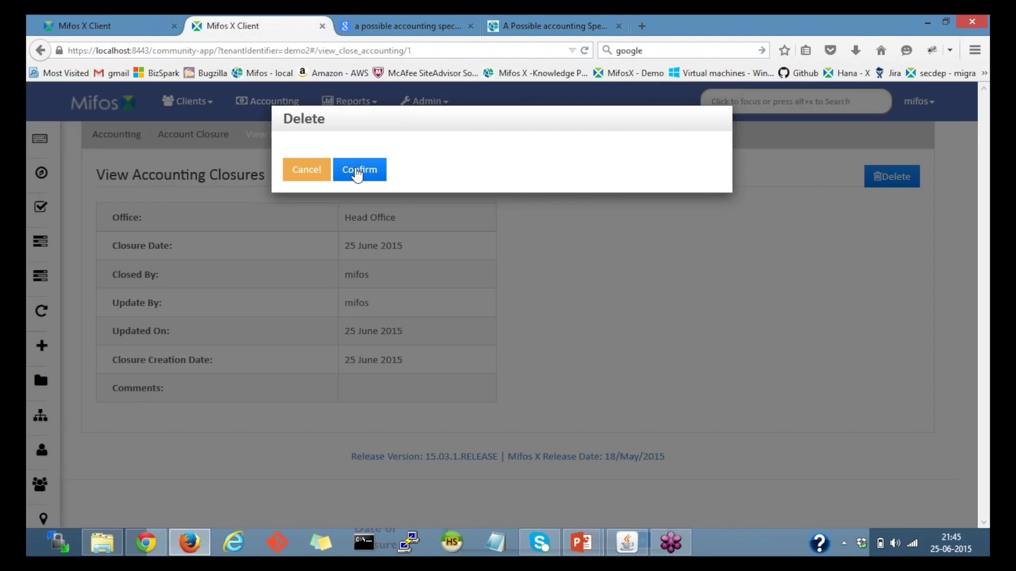
{"action": "left_click", "coordinate": [357, 170]}
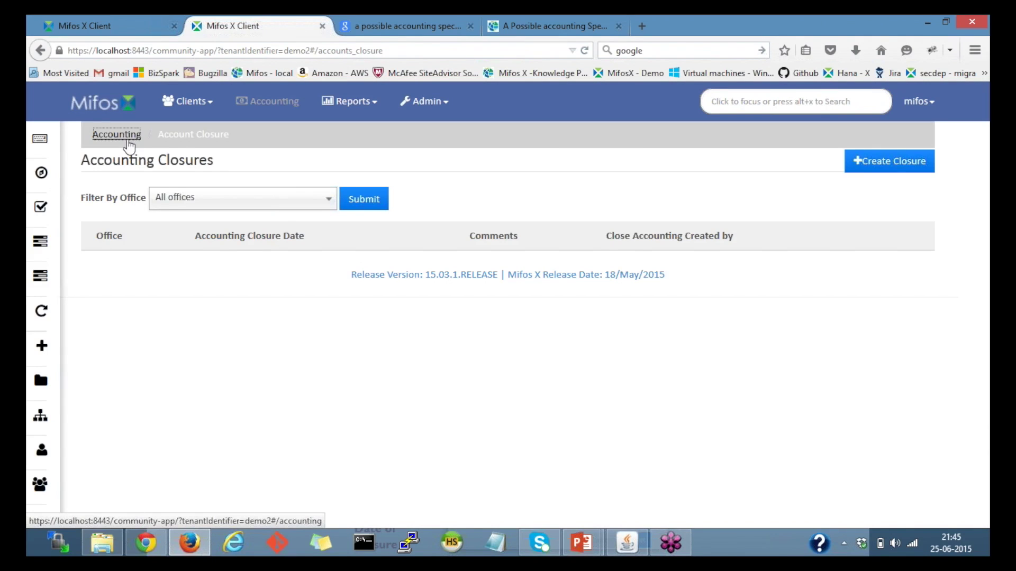
Search all journal entries again with every filter left empty
{"action": "left_click", "coordinate": [117, 134]}
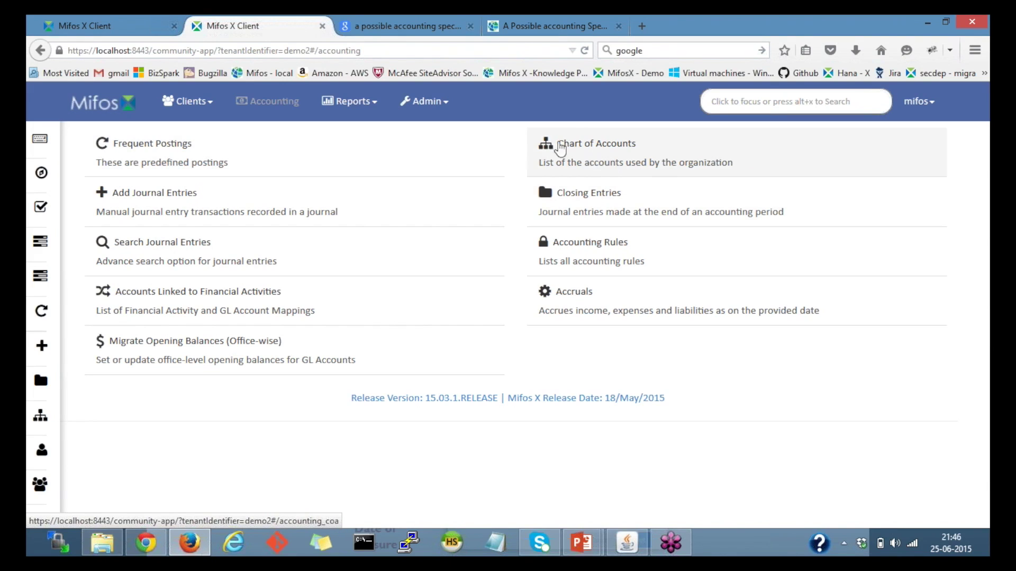
{"action": "left_click", "coordinate": [315, 254]}
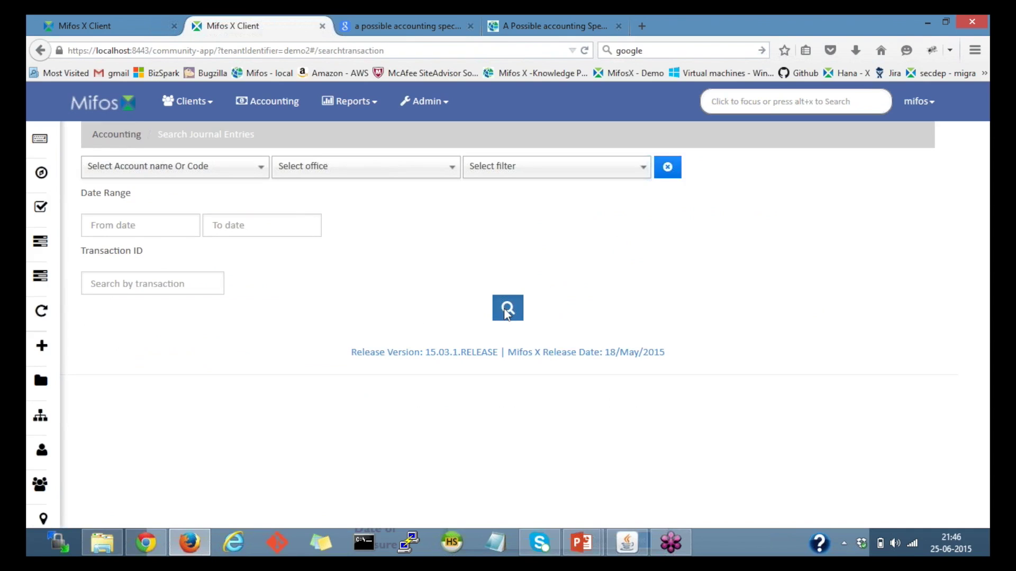
{"action": "left_click", "coordinate": [506, 313]}
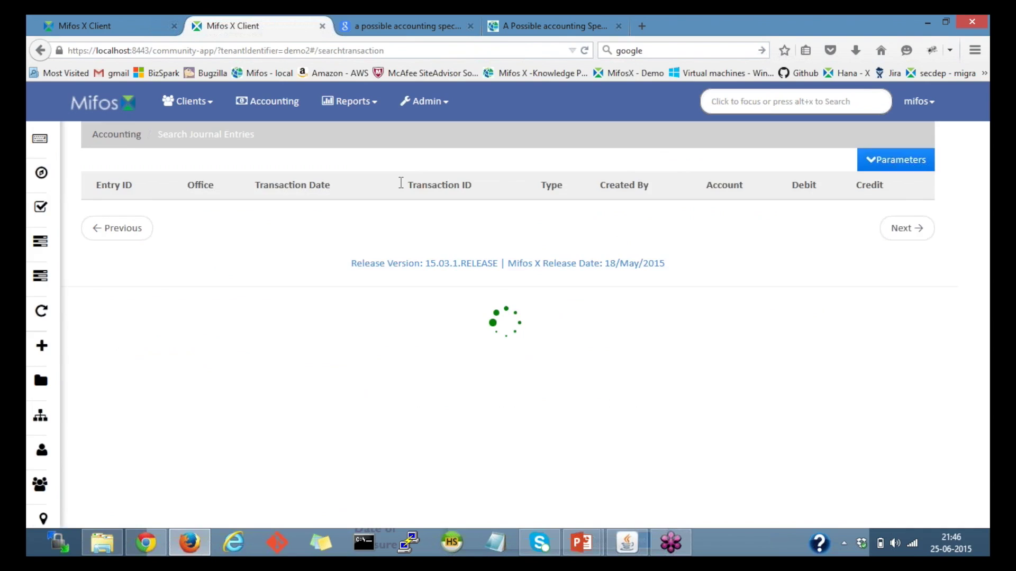
Reopen the journal entry search form and review its account and transaction ID filters
{"action": "left_click", "coordinate": [116, 134]}
{"action": "left_click", "coordinate": [183, 246]}
{"action": "left_click", "coordinate": [199, 169]}
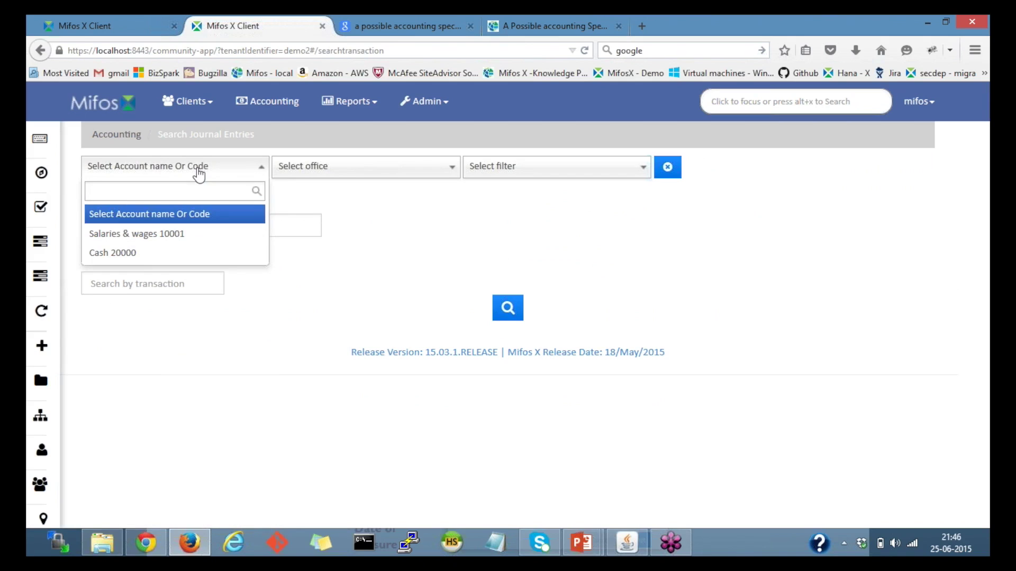
{"action": "left_click", "coordinate": [378, 255]}
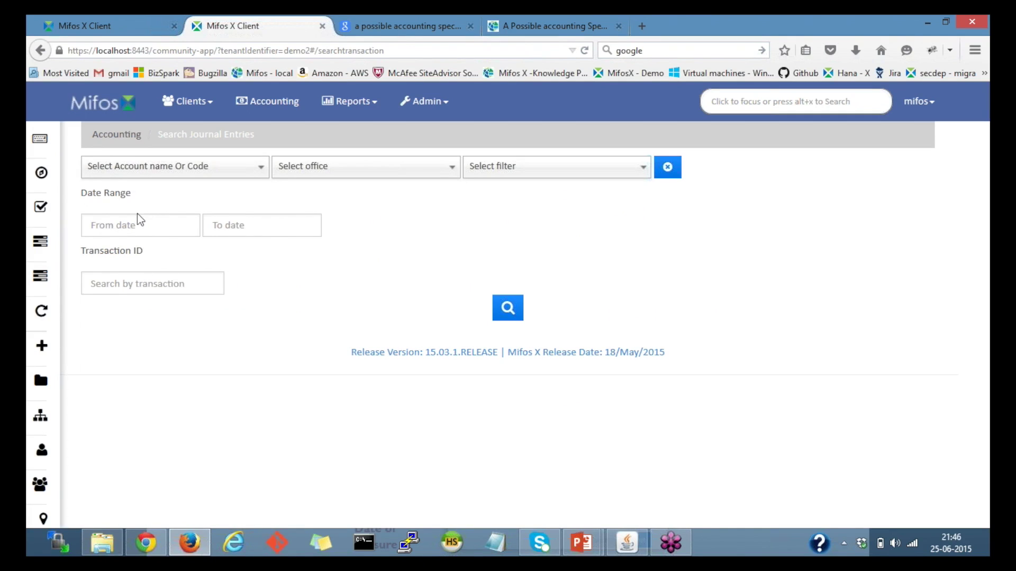
{"action": "left_click", "coordinate": [104, 284]}
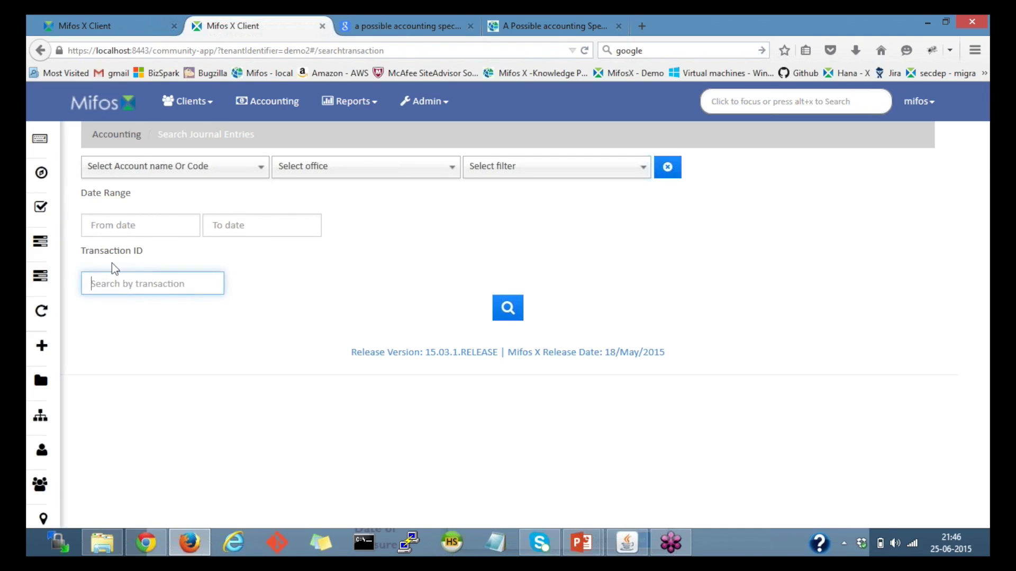
Try to load the opening balances migration data in US Dollar without selecting an office
{"action": "left_click", "coordinate": [128, 142]}
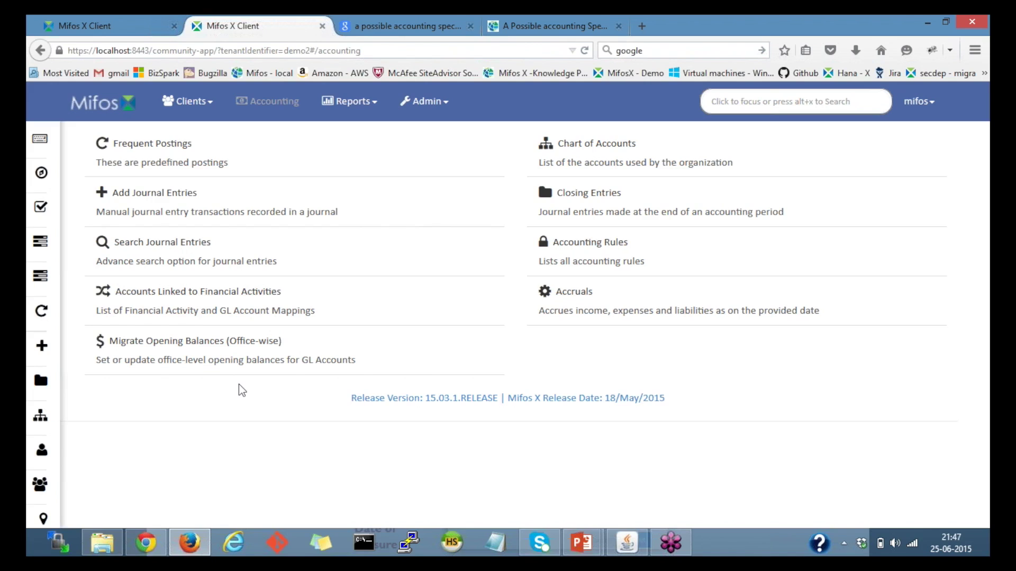
{"action": "left_click", "coordinate": [215, 343]}
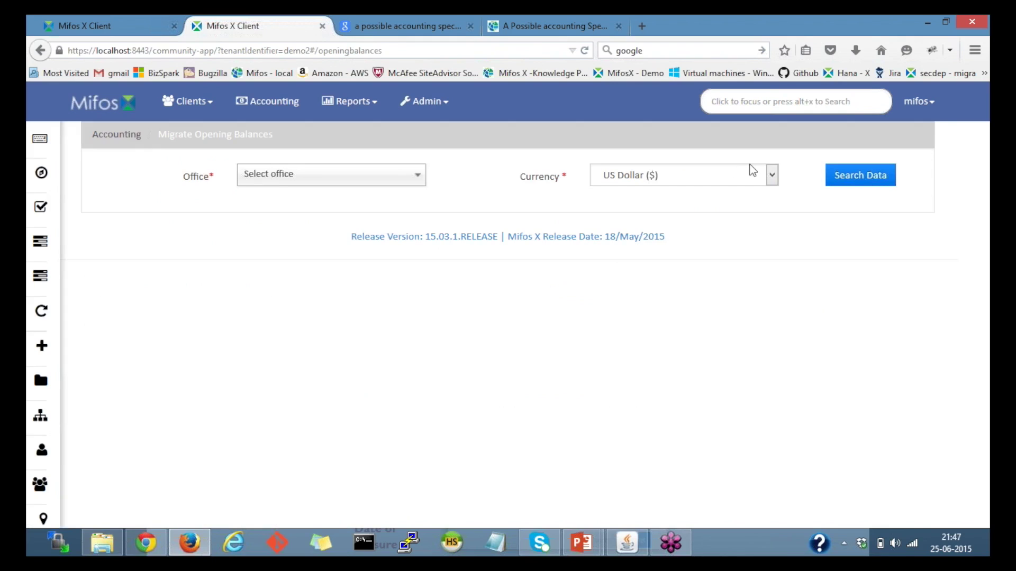
{"action": "left_click", "coordinate": [856, 180]}
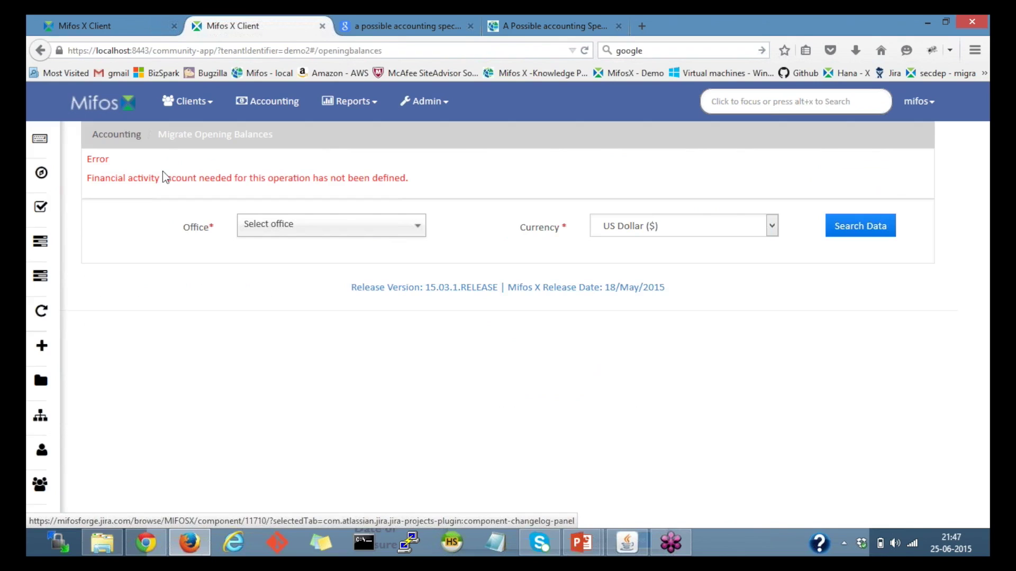
{"action": "left_click_drag", "start_coordinate": [92, 178], "coordinate": [408, 182]}
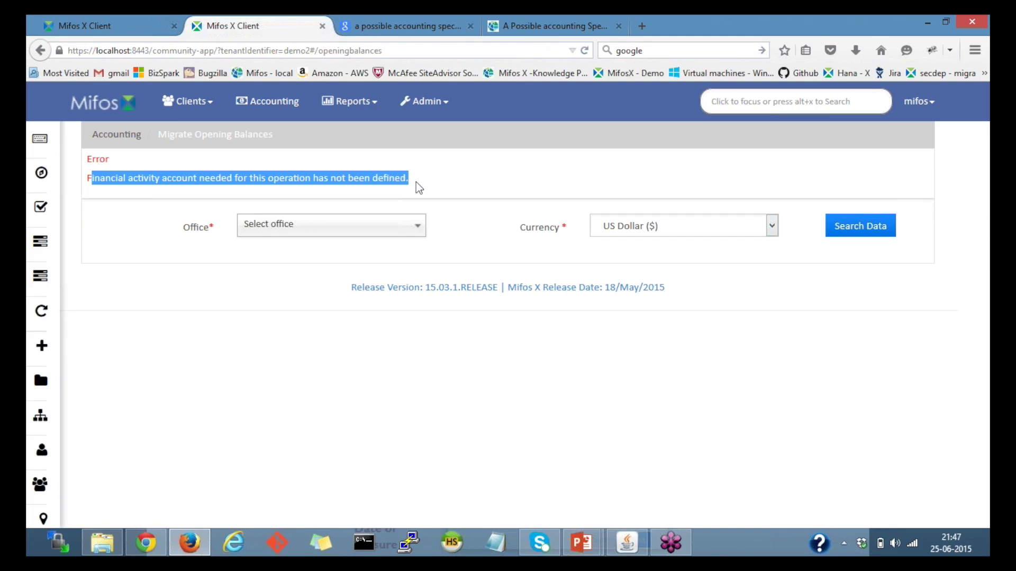
Try to define a financial activity mapping for Opening Balances Transfer Contra, check its account choices, and cancel it
{"action": "left_click", "coordinate": [124, 146]}
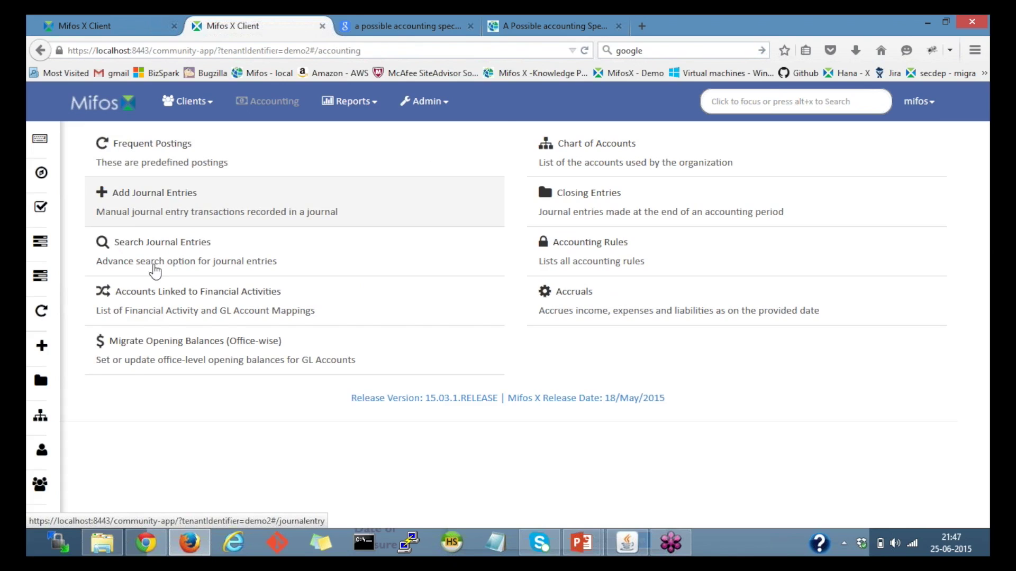
{"action": "left_click", "coordinate": [162, 305]}
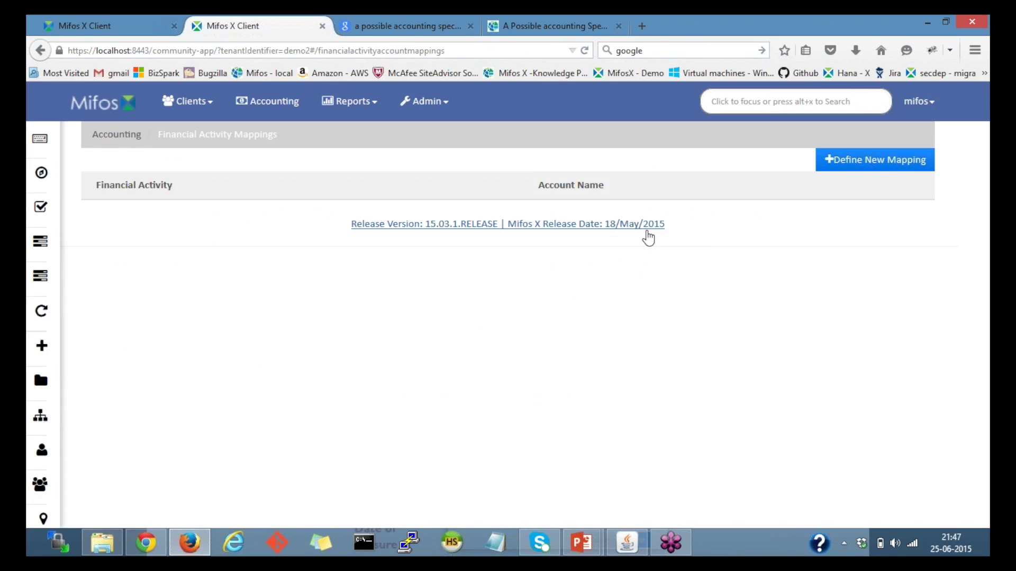
{"action": "left_click", "coordinate": [850, 163]}
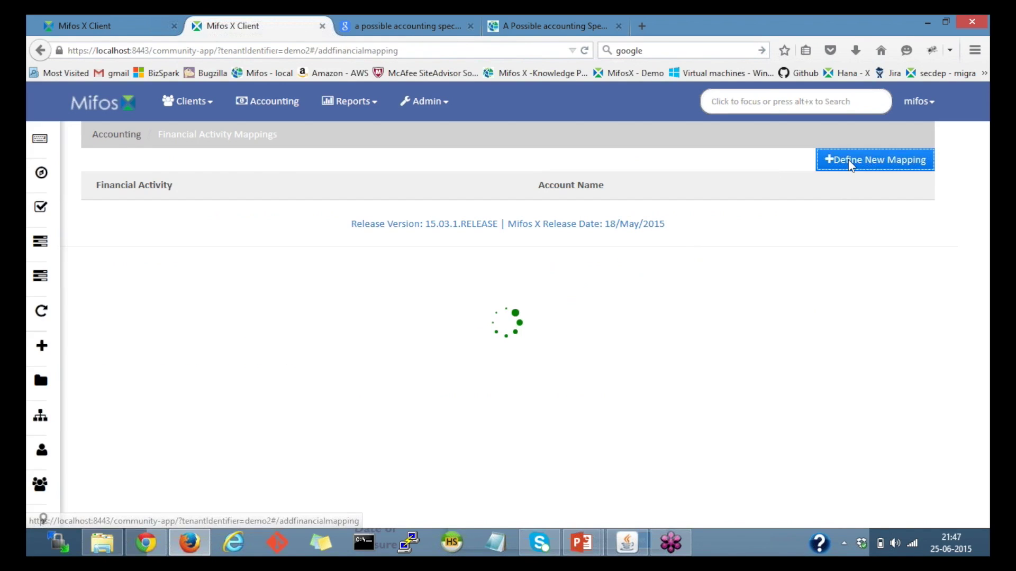
{"action": "left_click", "coordinate": [349, 216]}
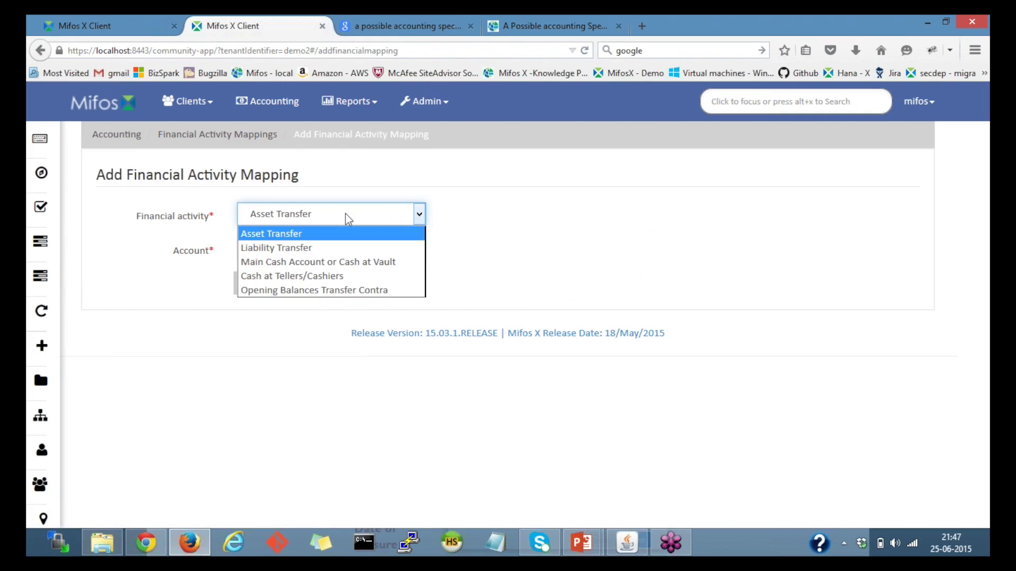
{"action": "left_click", "coordinate": [274, 290]}
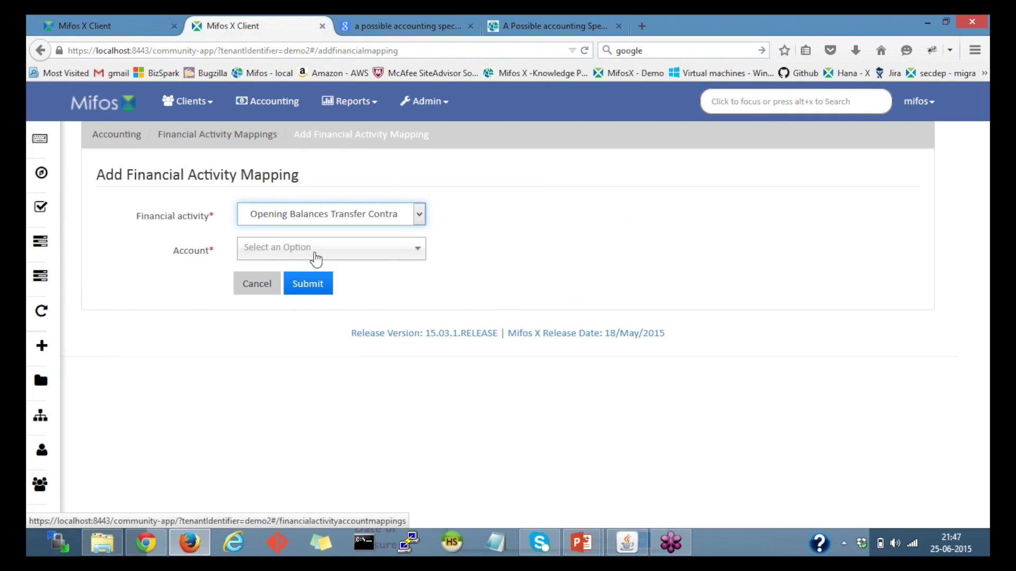
{"action": "left_click", "coordinate": [313, 251]}
{"action": "left_click", "coordinate": [192, 318]}
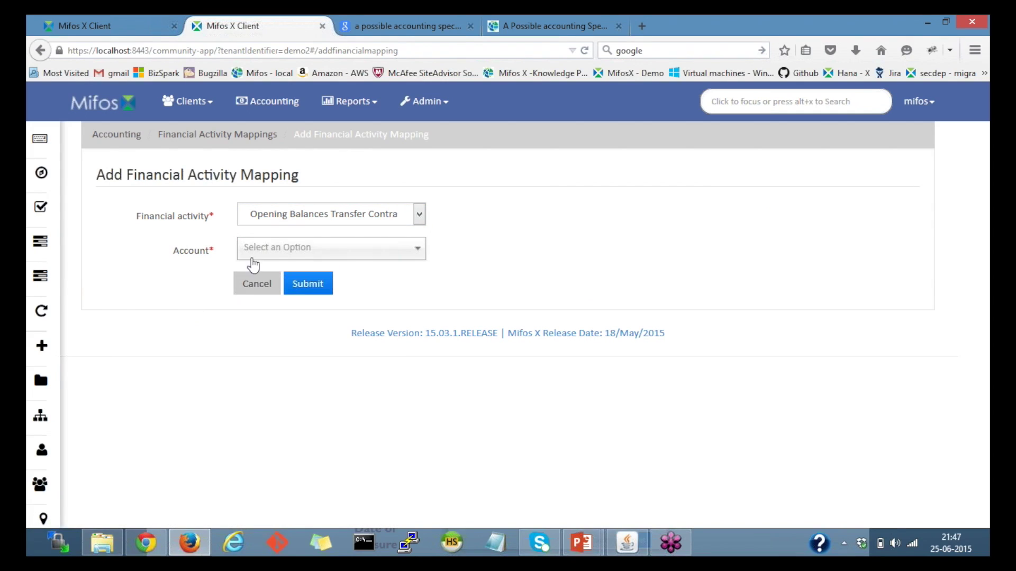
{"action": "left_click", "coordinate": [292, 263]}
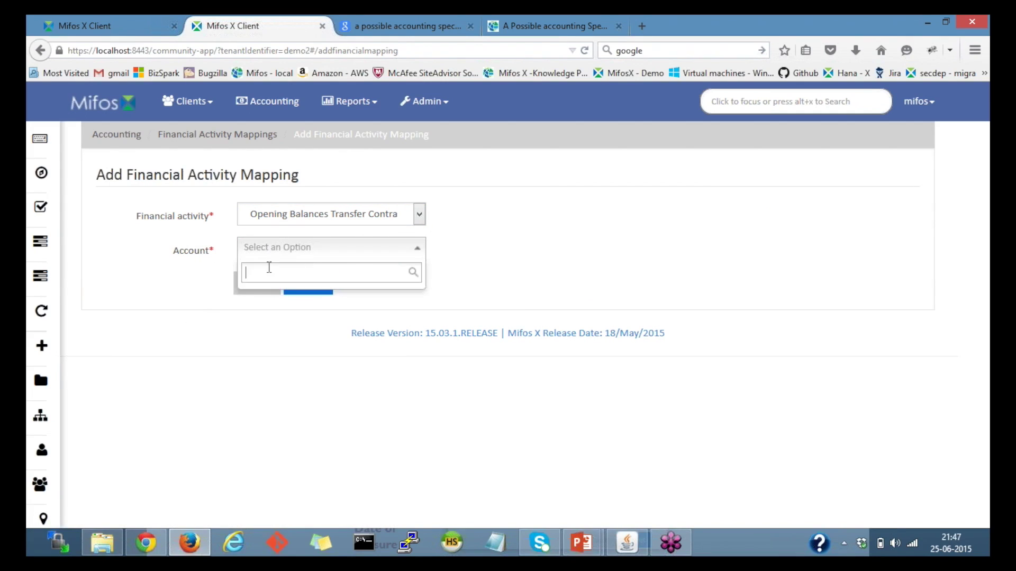
{"action": "left_click", "coordinate": [197, 307]}
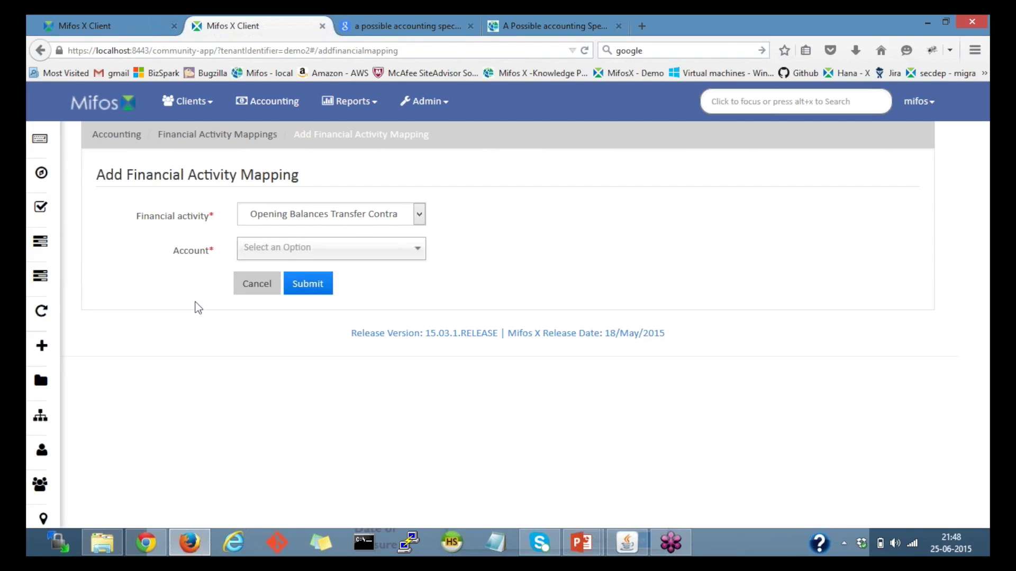
{"action": "left_click", "coordinate": [269, 286]}
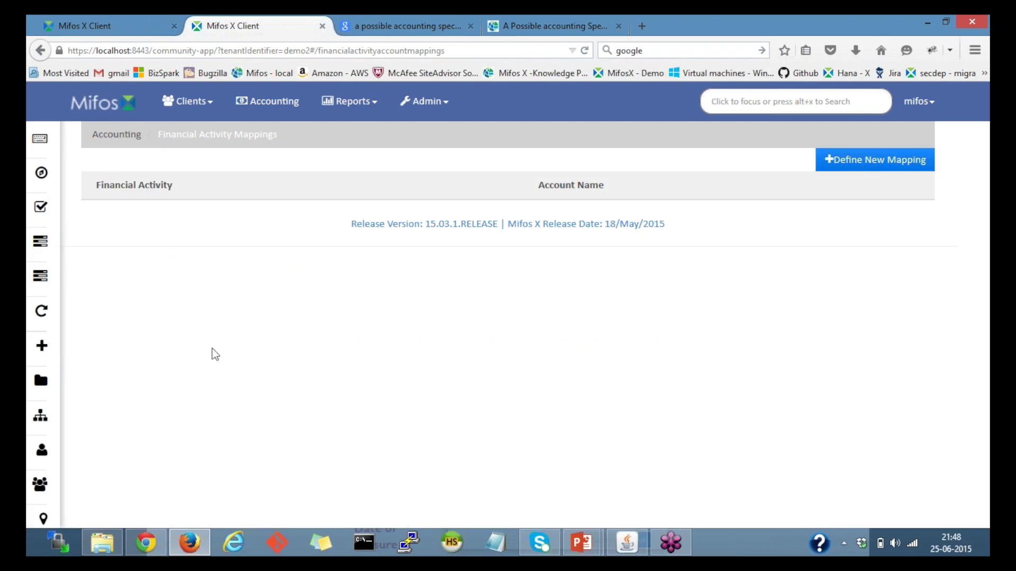
{"action": "left_click", "coordinate": [117, 137]}
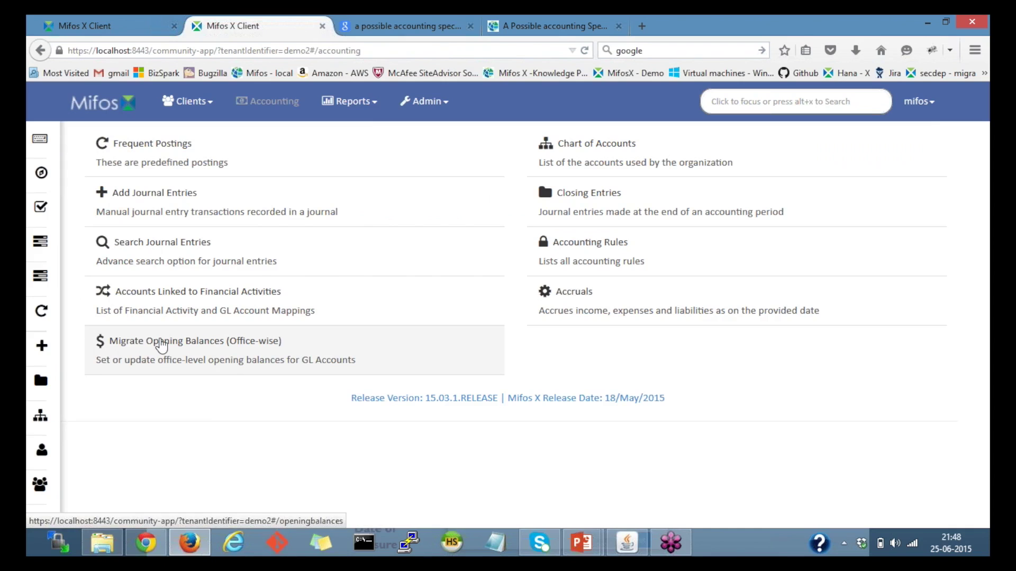
Switch to the demo2.openmf.org client and try to load the Head Office opening balances in Australian Dollar
{"action": "left_click", "coordinate": [116, 24]}
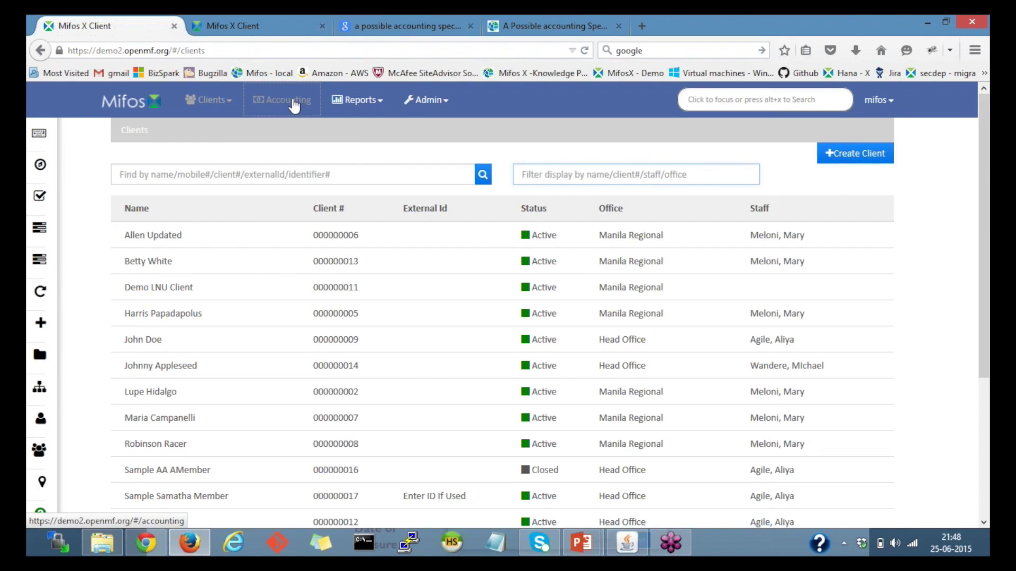
{"action": "left_click", "coordinate": [294, 106]}
{"action": "left_click", "coordinate": [226, 324]}
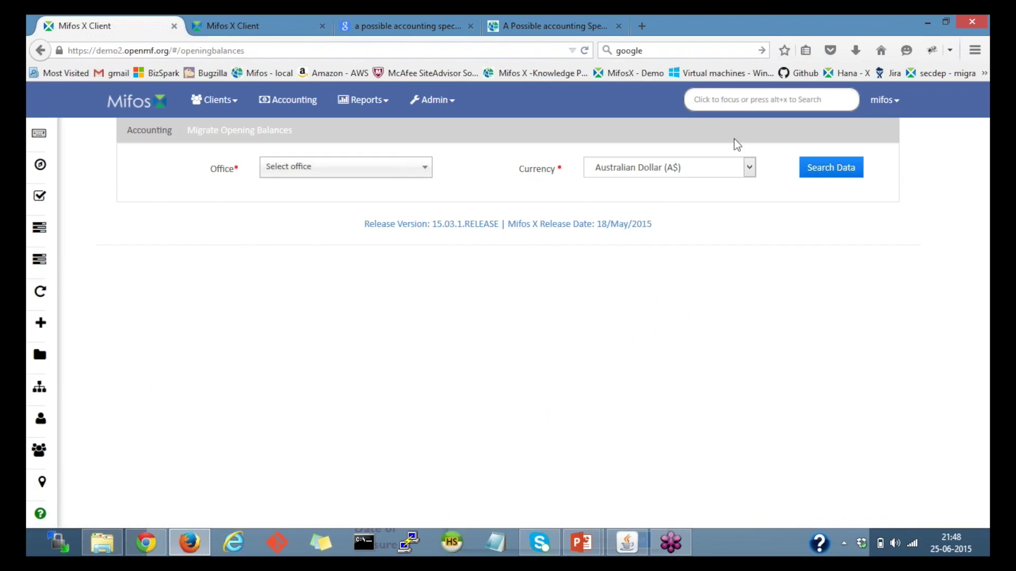
{"action": "left_click", "coordinate": [392, 165]}
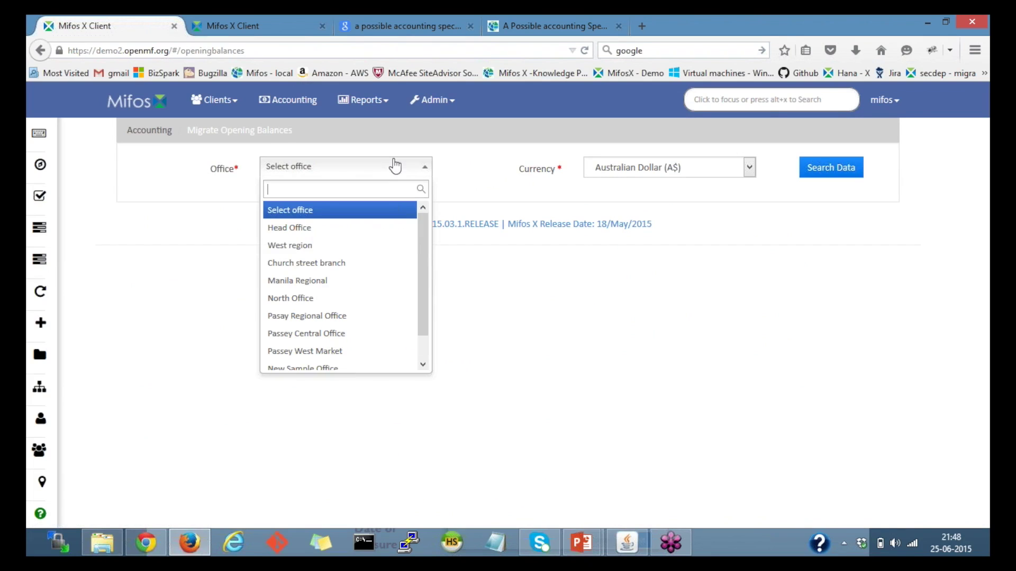
{"action": "left_click", "coordinate": [344, 229]}
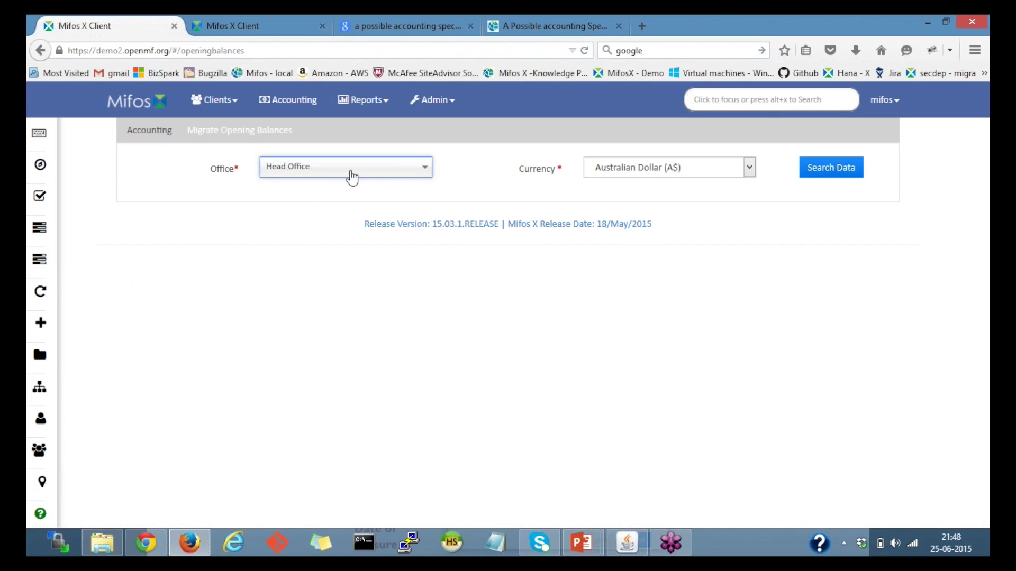
{"action": "left_click", "coordinate": [831, 175]}
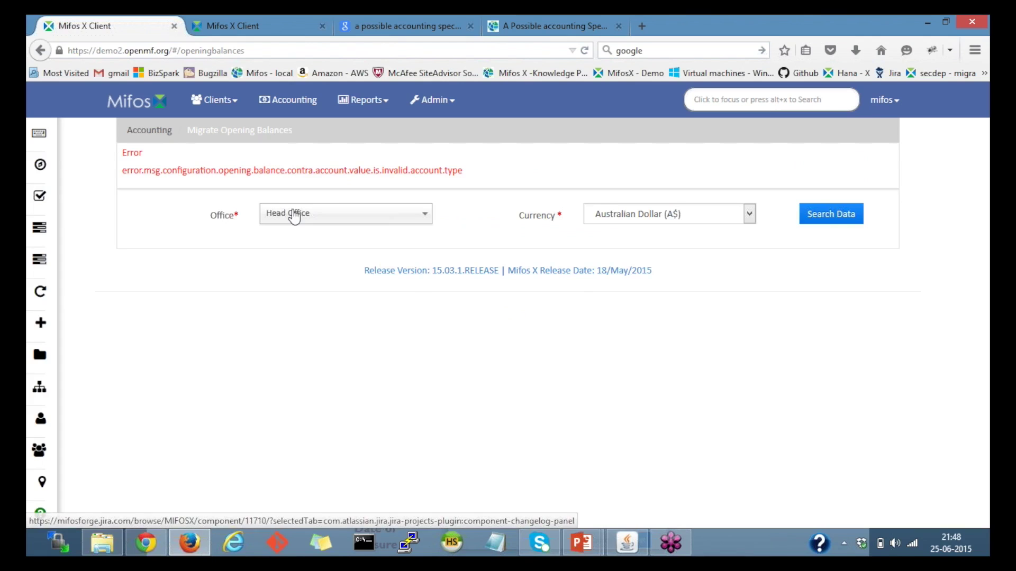
On the demo2.openmf.org server, try to map an account to Opening Balances Transfer Contra and cancel back to the accounting overview
{"action": "left_click", "coordinate": [151, 130]}
{"action": "left_click", "coordinate": [220, 296]}
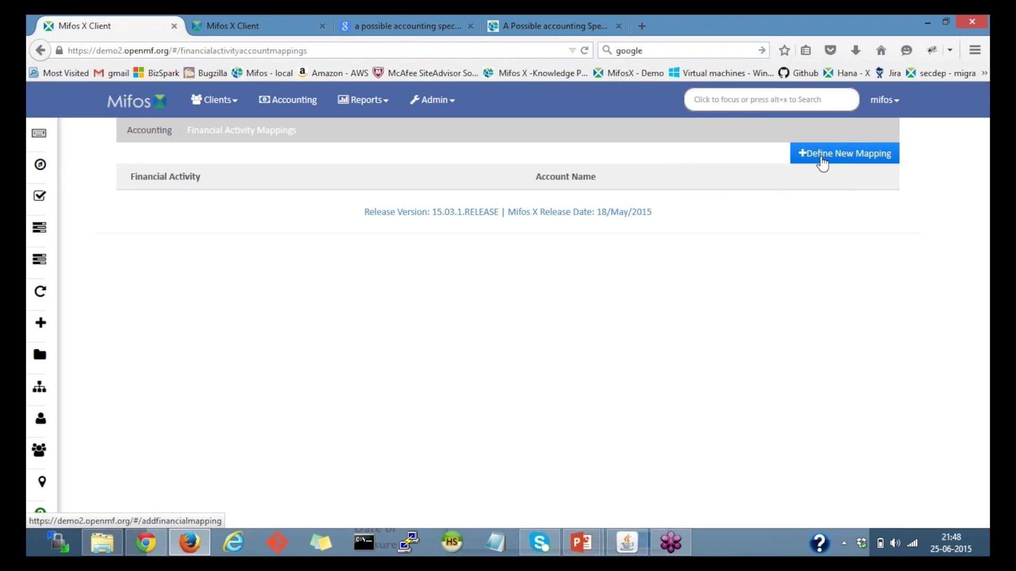
{"action": "left_click", "coordinate": [821, 164]}
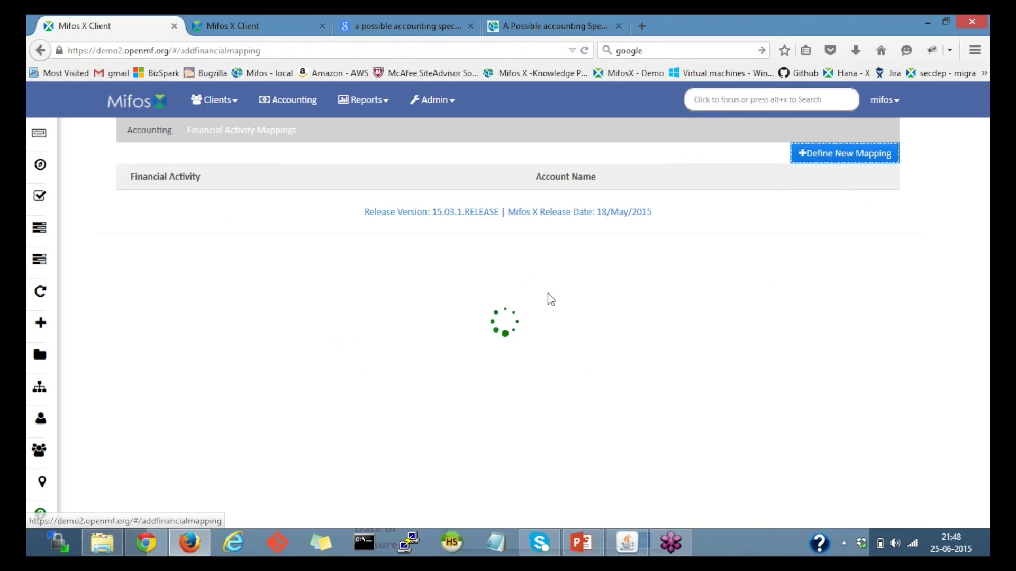
{"action": "left_click", "coordinate": [332, 205]}
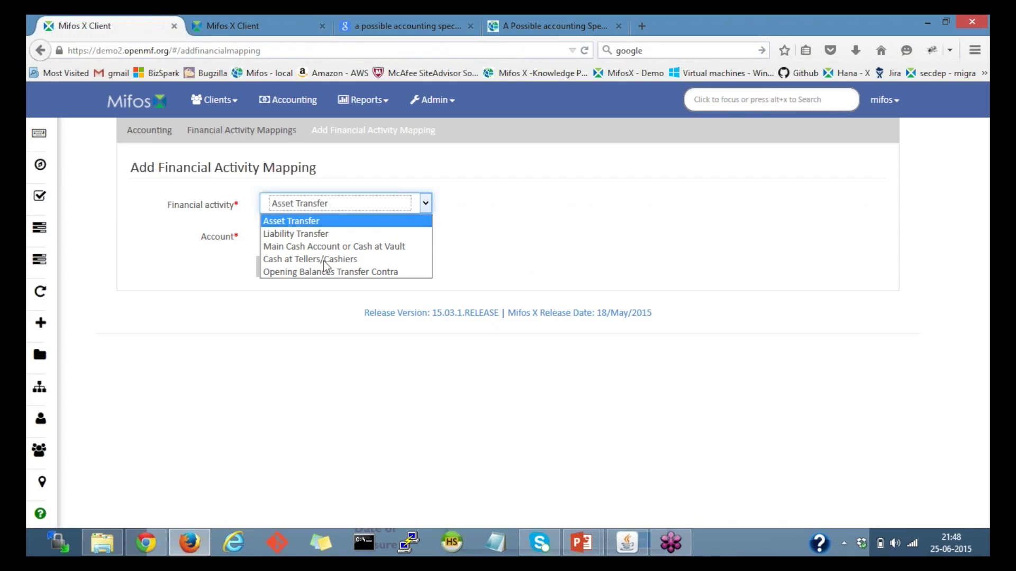
{"action": "left_click", "coordinate": [296, 272]}
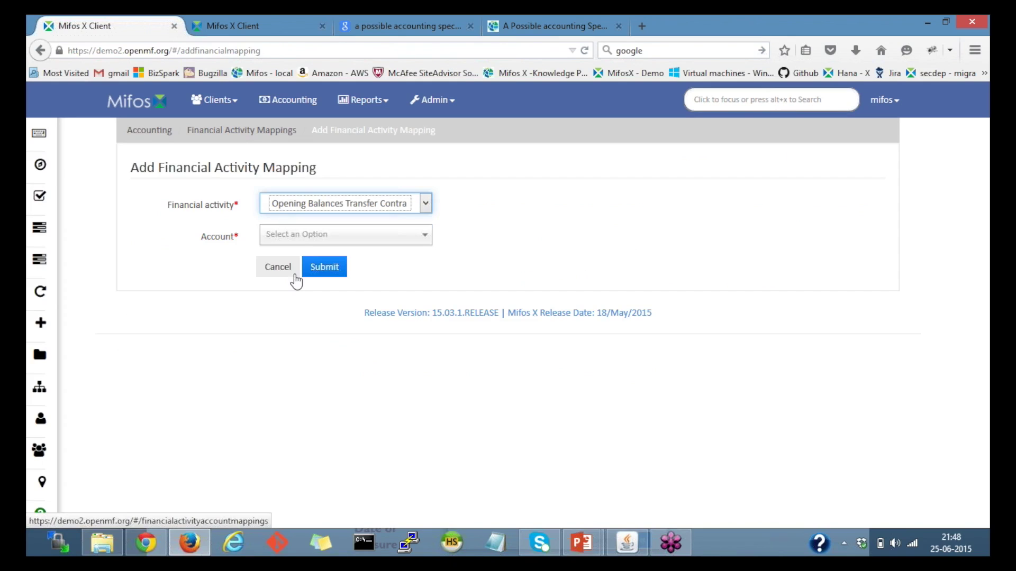
{"action": "left_click", "coordinate": [316, 234]}
{"action": "left_click", "coordinate": [235, 246]}
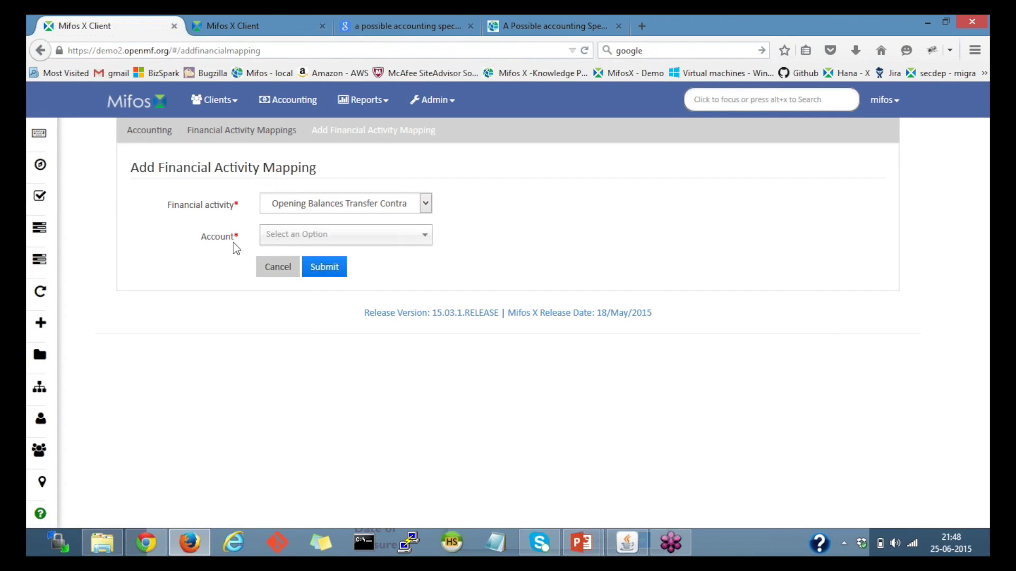
{"action": "left_click", "coordinate": [278, 236]}
{"action": "left_click", "coordinate": [278, 266]}
{"action": "left_click", "coordinate": [277, 266]}
{"action": "left_click", "coordinate": [164, 137]}
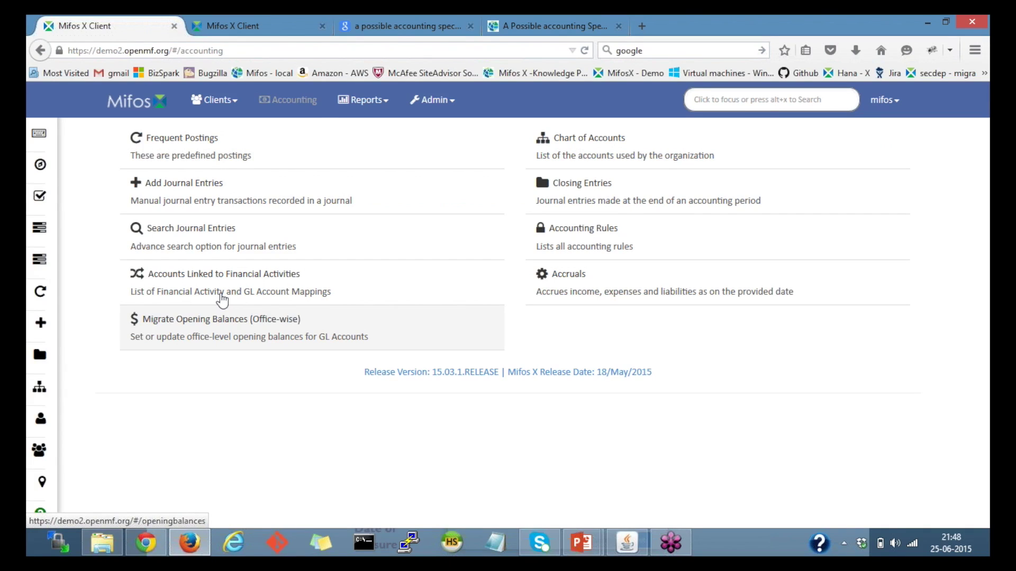
{"action": "left_click", "coordinate": [299, 103]}
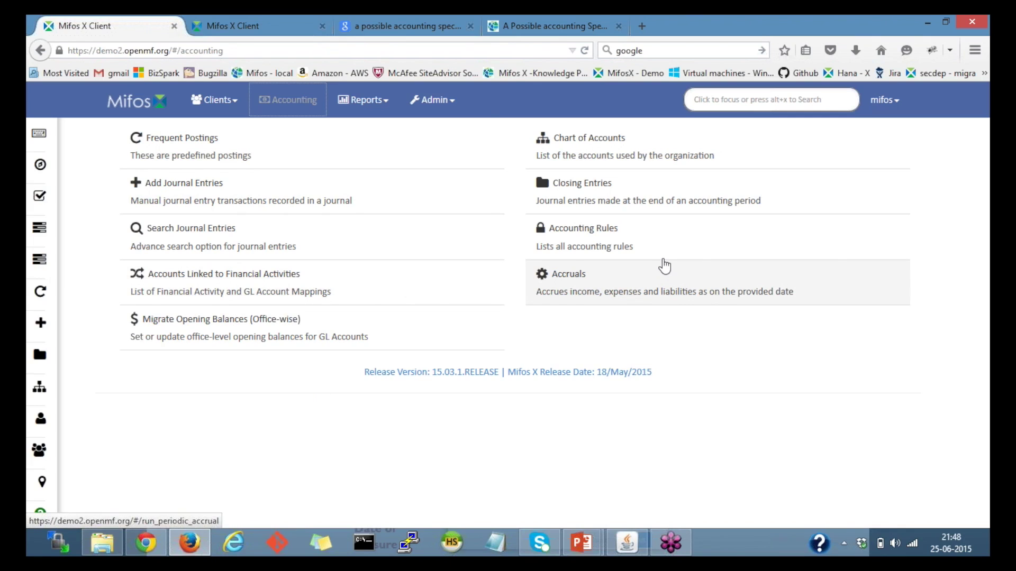
{"action": "left_click", "coordinate": [975, 50]}
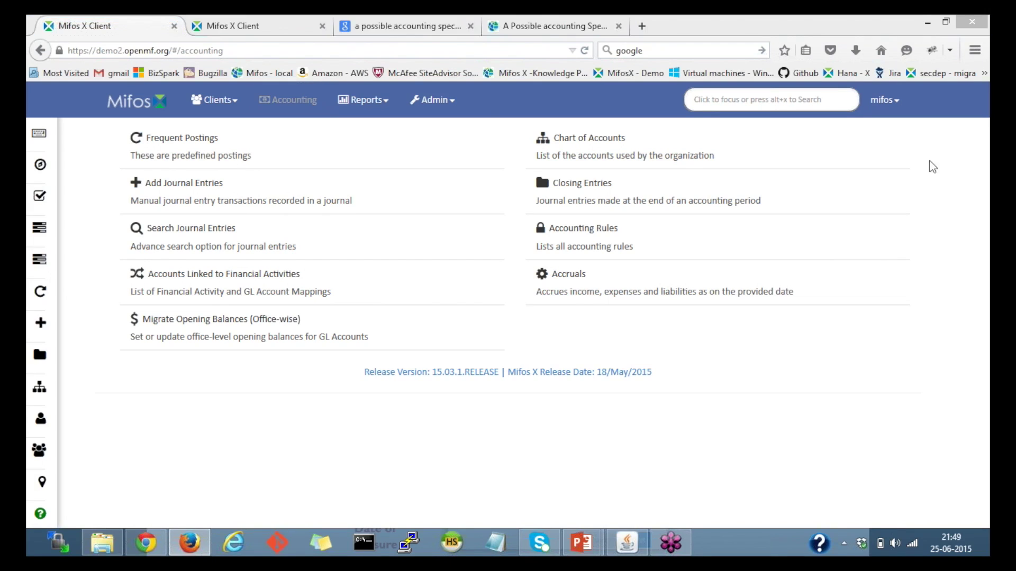